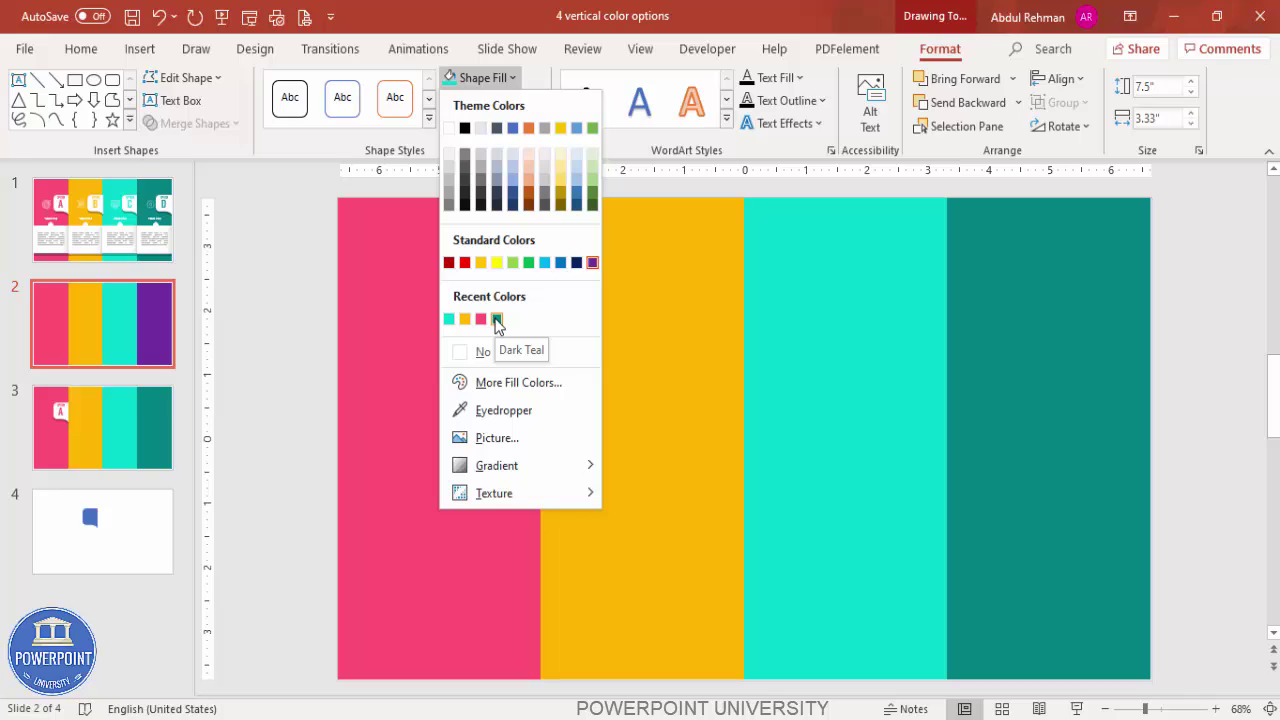
Fill the fourth vertical band with the recent color Dark Teal.
{"action": "left_click", "coordinate": [496, 319]}
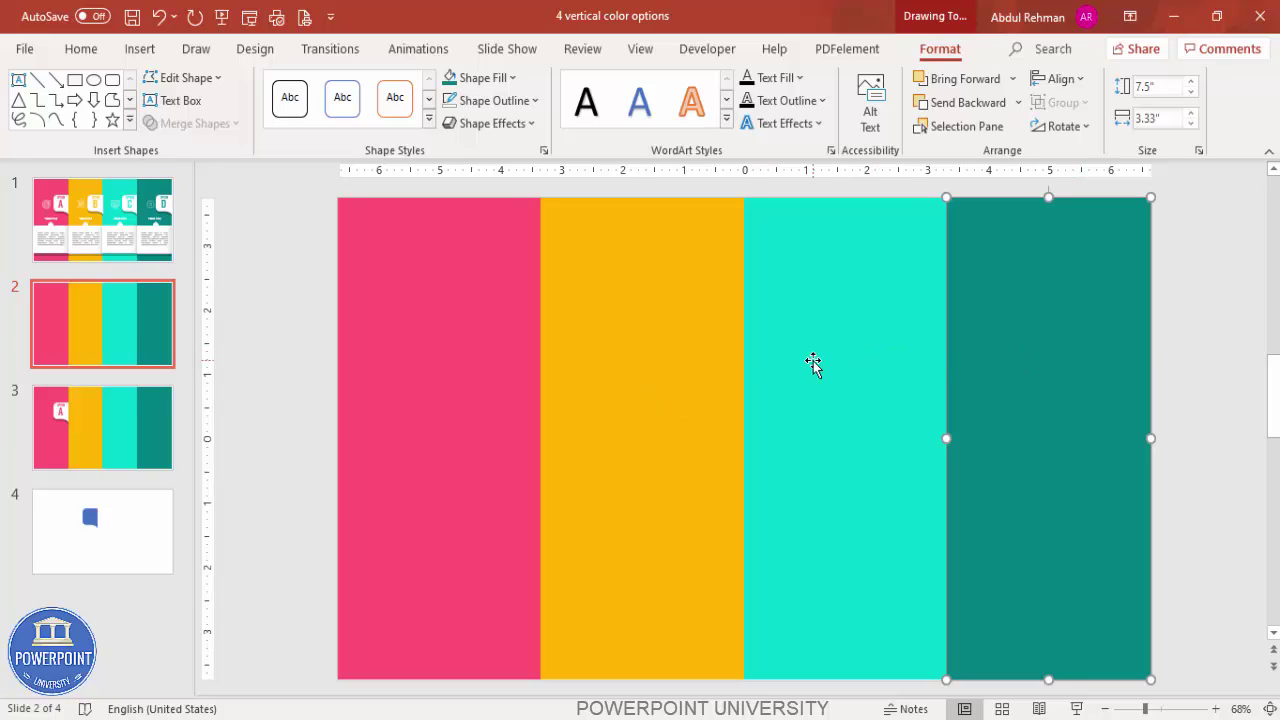
{"action": "left_click", "coordinate": [1176, 318]}
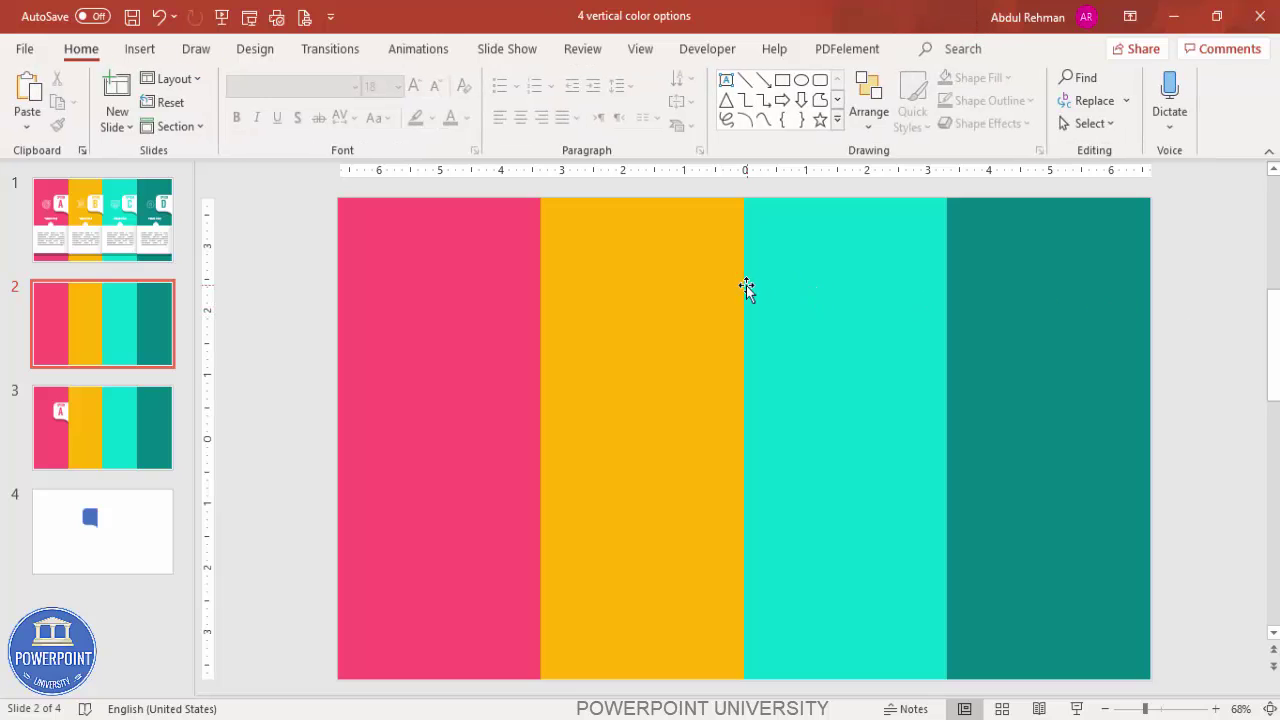
Draw a top-corners-rounded rectangle about 1.11" high and 1.19" wide in the upper part of the pink band.
{"action": "left_click", "coordinate": [139, 49]}
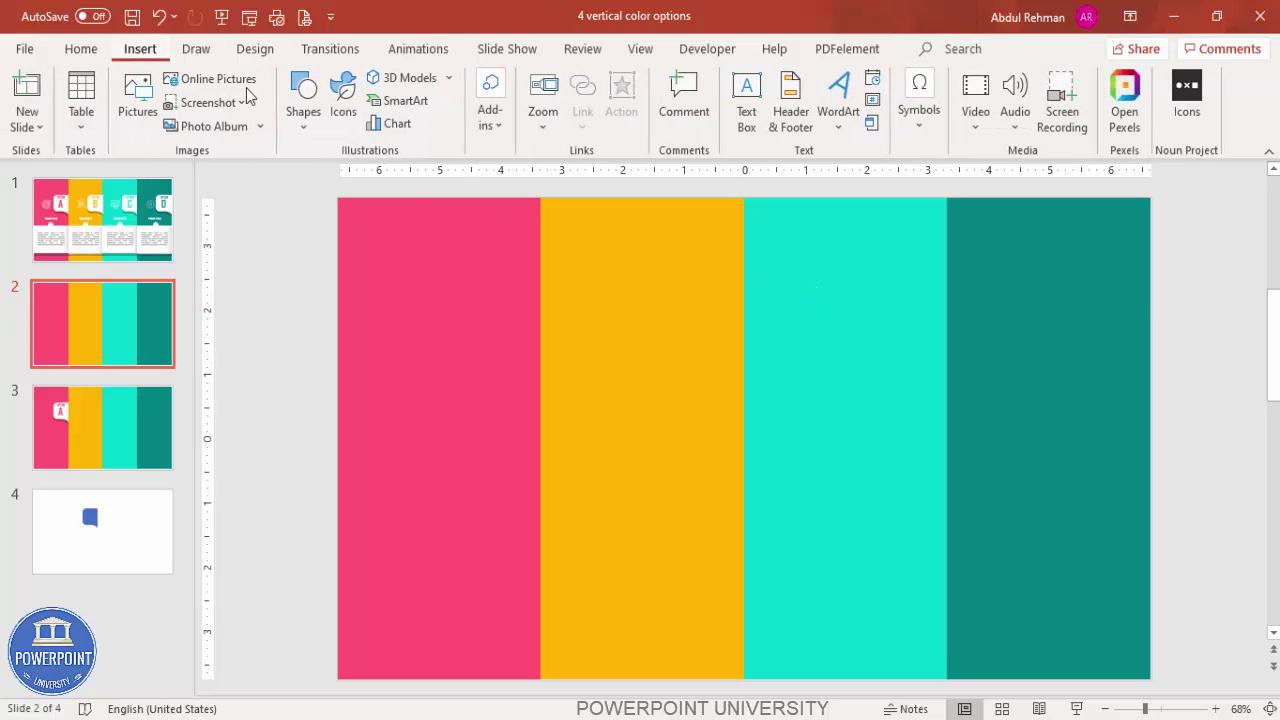
{"action": "left_click", "coordinate": [300, 110]}
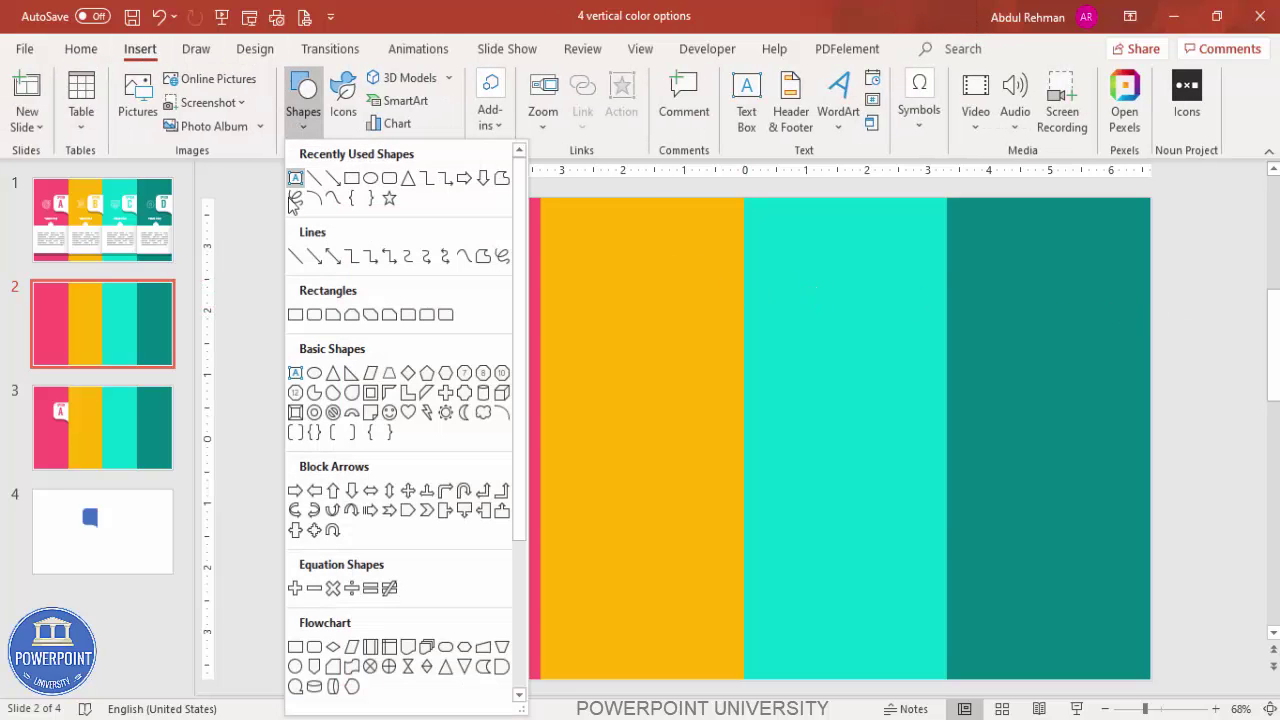
{"action": "left_click", "coordinate": [427, 315]}
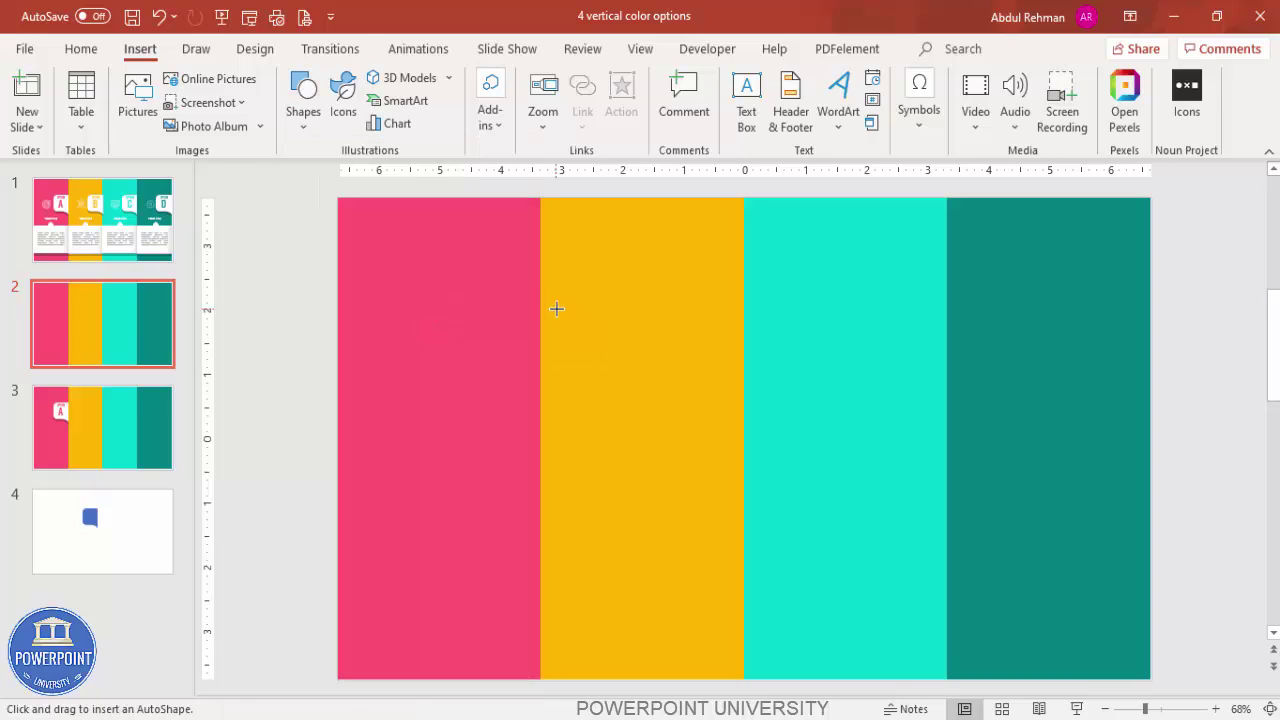
{"action": "left_click_drag", "start_coordinate": [460, 277], "coordinate": [531, 347]}
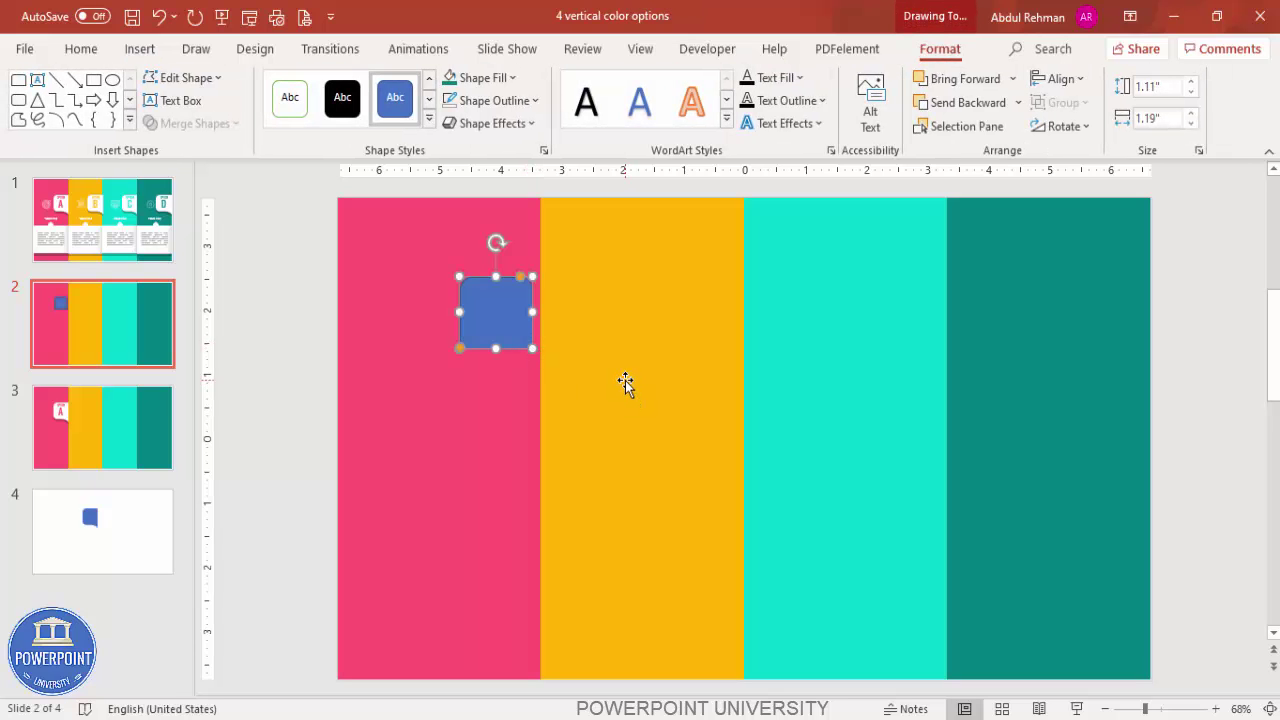
Remove the rounded rectangle's outline and fill it with white.
{"action": "left_click", "coordinate": [531, 100]}
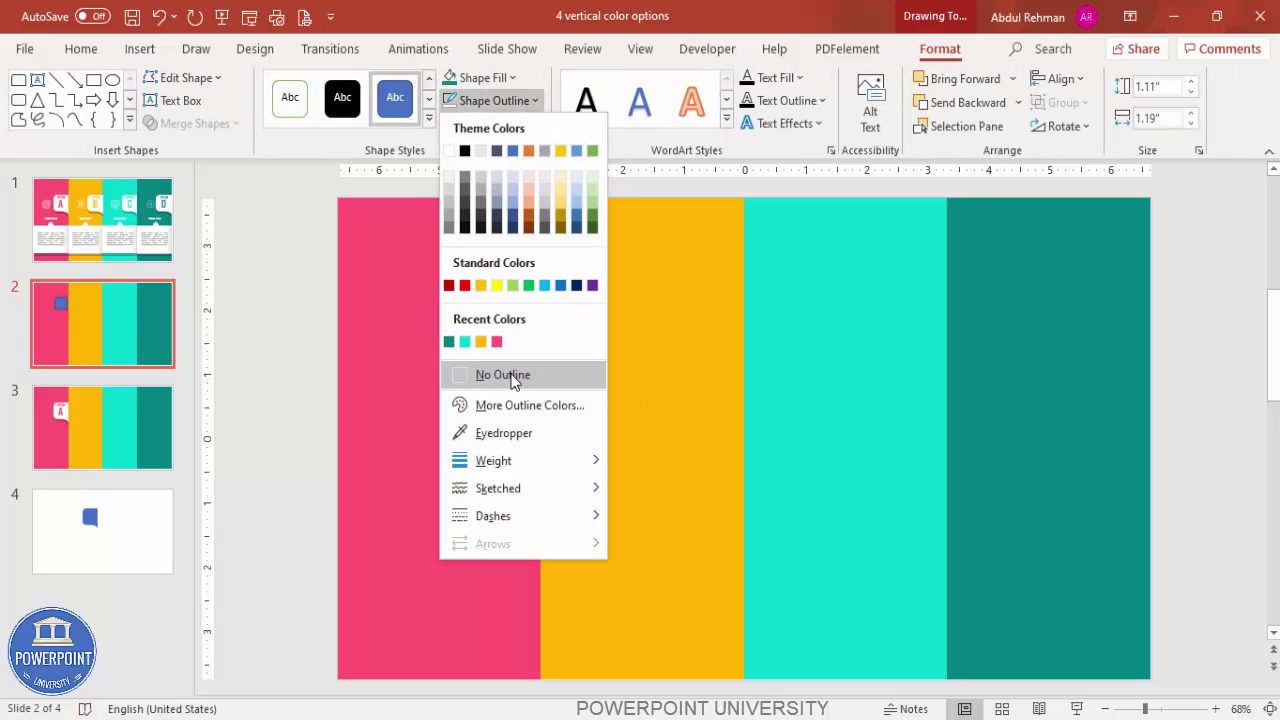
{"action": "left_click", "coordinate": [510, 375]}
{"action": "left_click", "coordinate": [476, 77]}
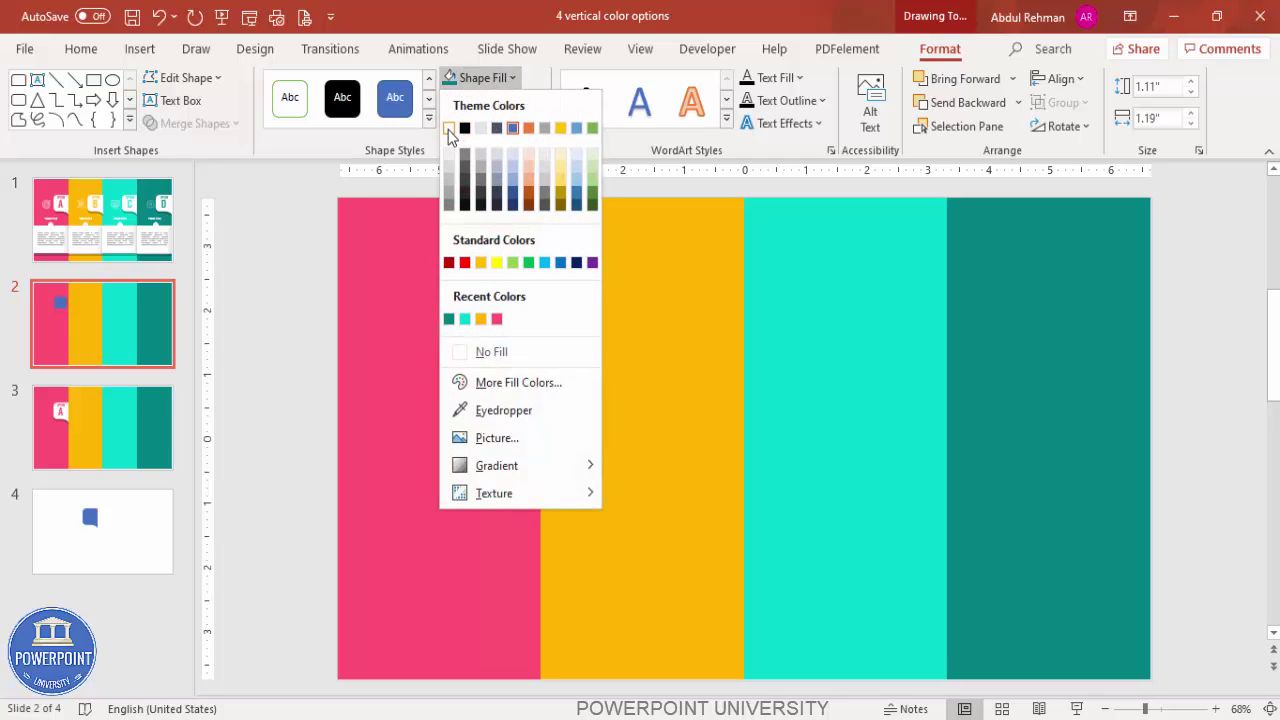
{"action": "left_click", "coordinate": [449, 128]}
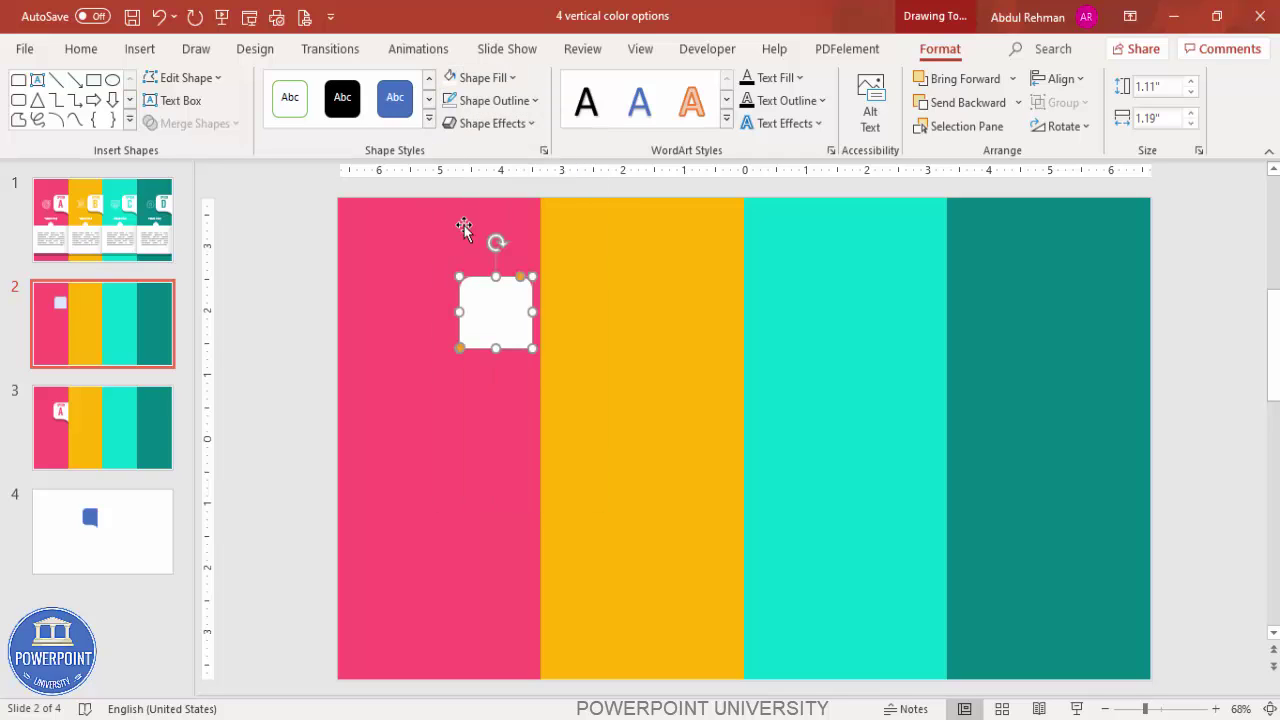
Rotate the white shape left 90° and stretch it to about 1.3" by 1.33", flush with the pink band's right edge.
{"action": "left_click", "coordinate": [1077, 131]}
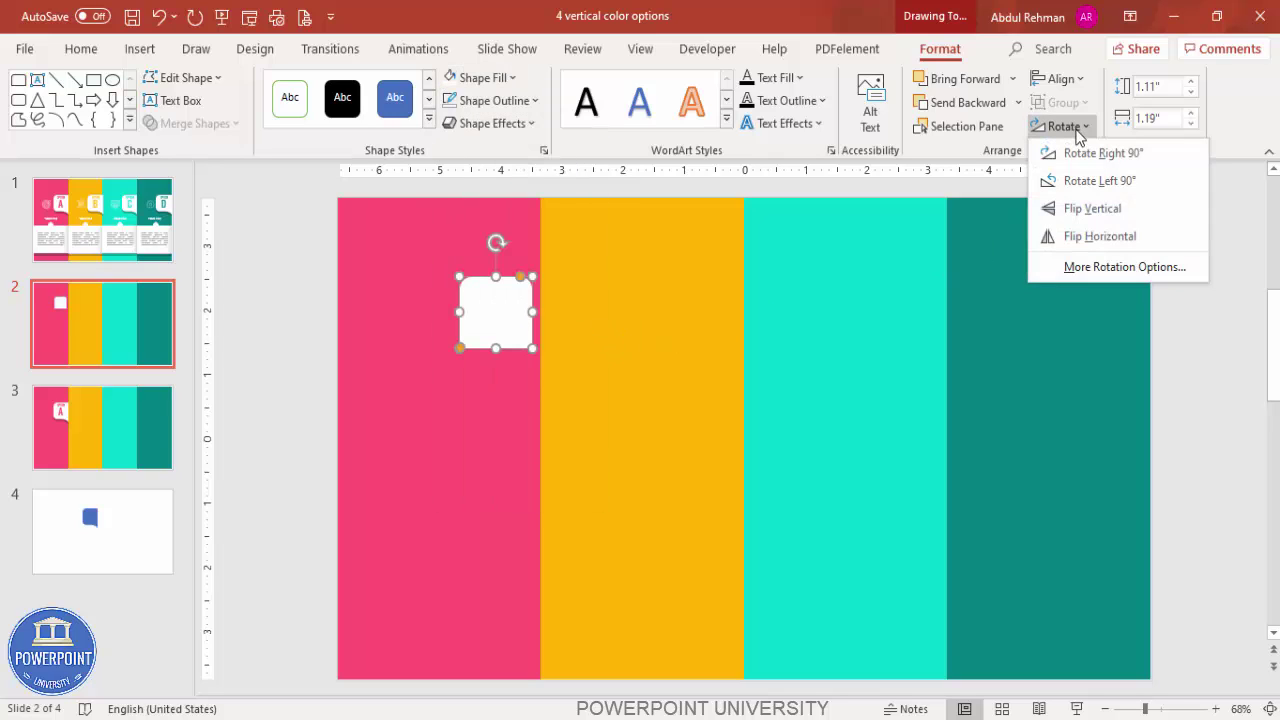
{"action": "left_click", "coordinate": [1105, 192]}
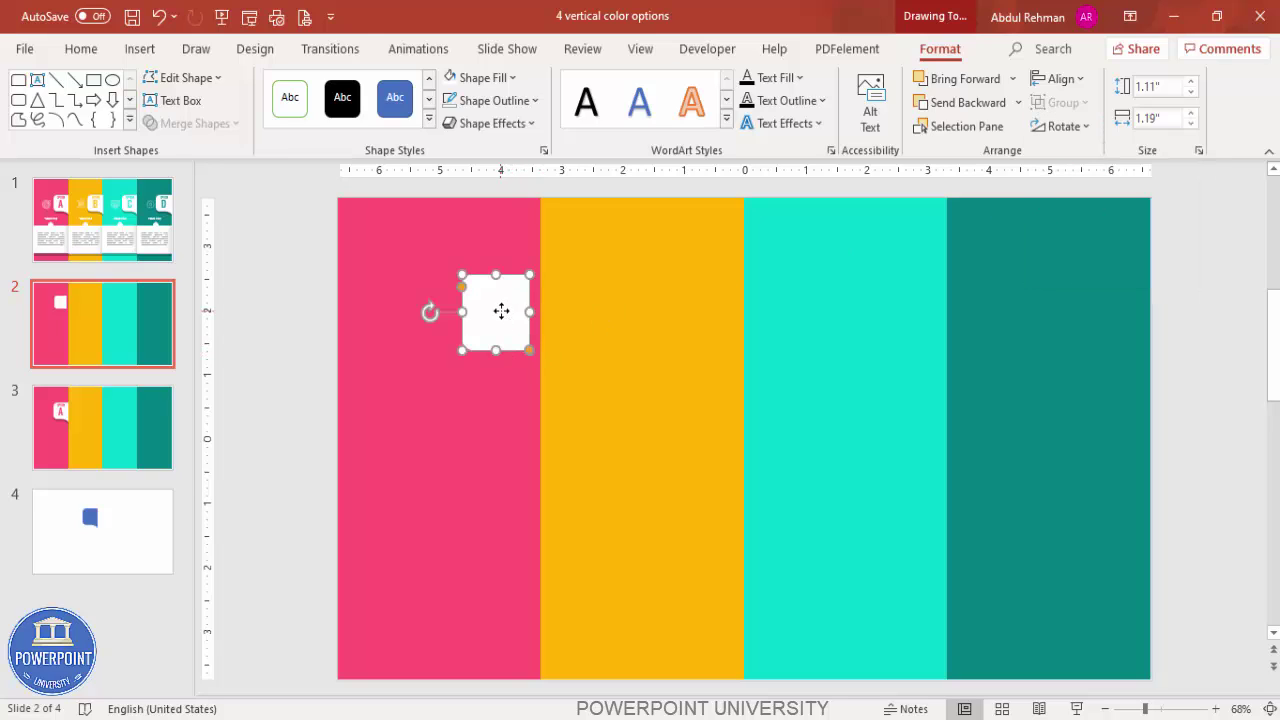
{"action": "left_click_drag", "start_coordinate": [501, 311], "coordinate": [461, 309]}
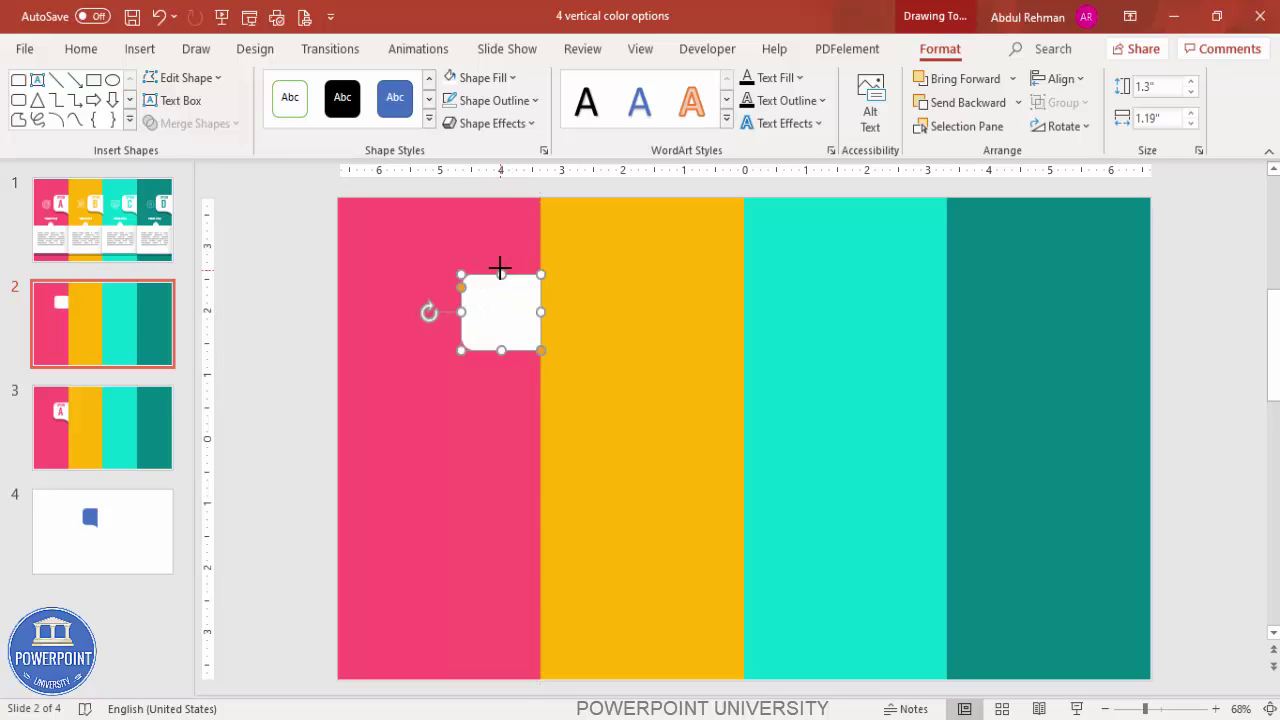
{"action": "left_click_drag", "start_coordinate": [500, 268], "coordinate": [500, 264]}
{"action": "left_click", "coordinate": [1188, 320]}
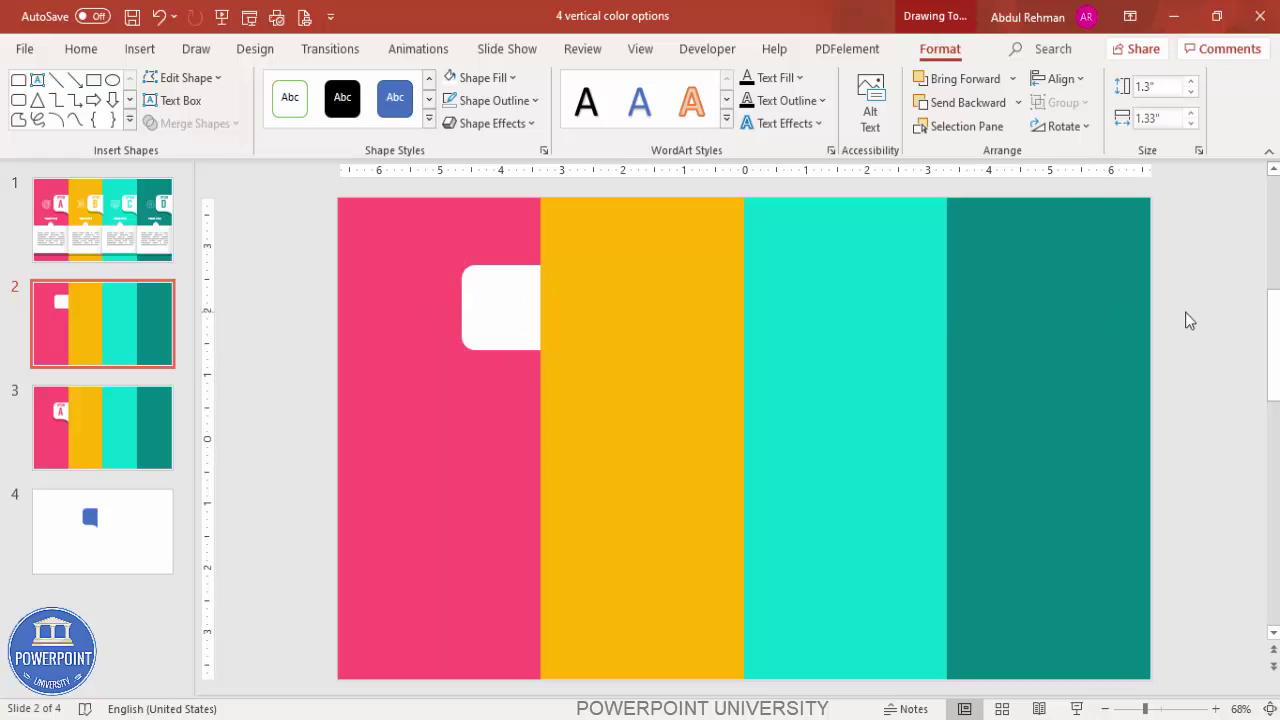
Edit the white shape's points, pulling its lower-right corner down along the band edge to form a curved bottom.
{"action": "left_click", "coordinate": [502, 302]}
{"action": "right_click", "coordinate": [500, 300]}
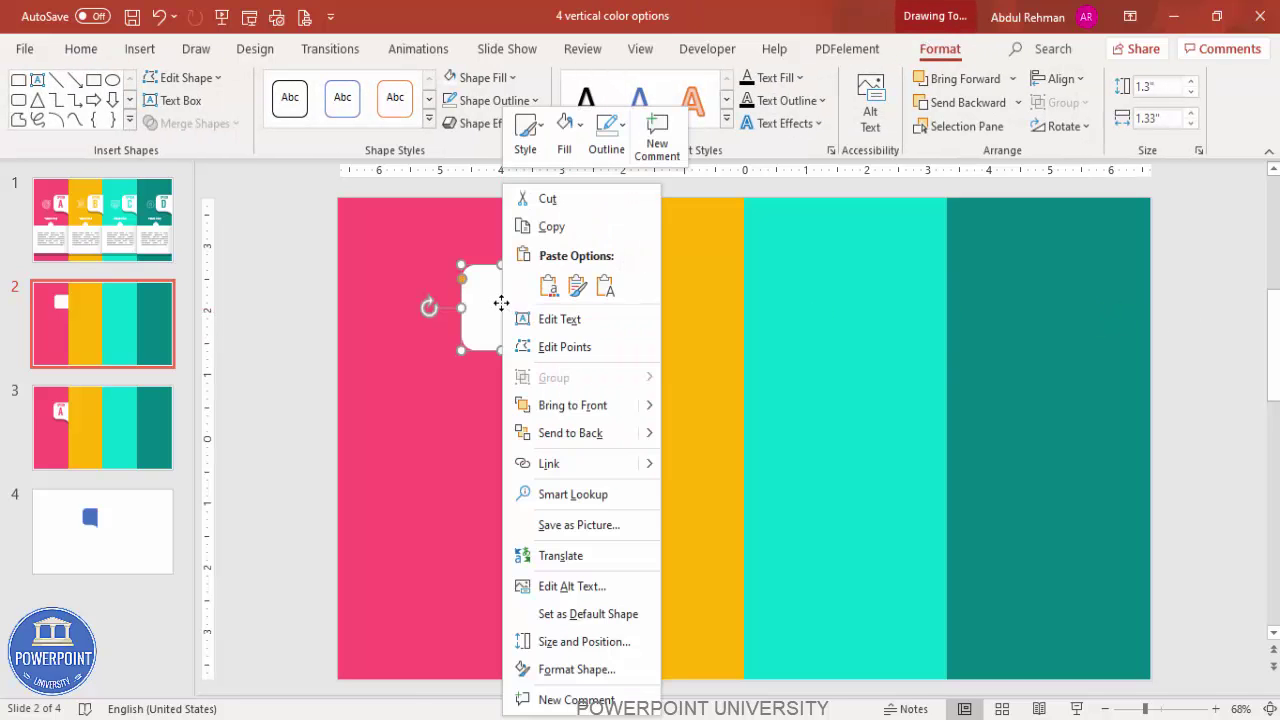
{"action": "left_click", "coordinate": [562, 347]}
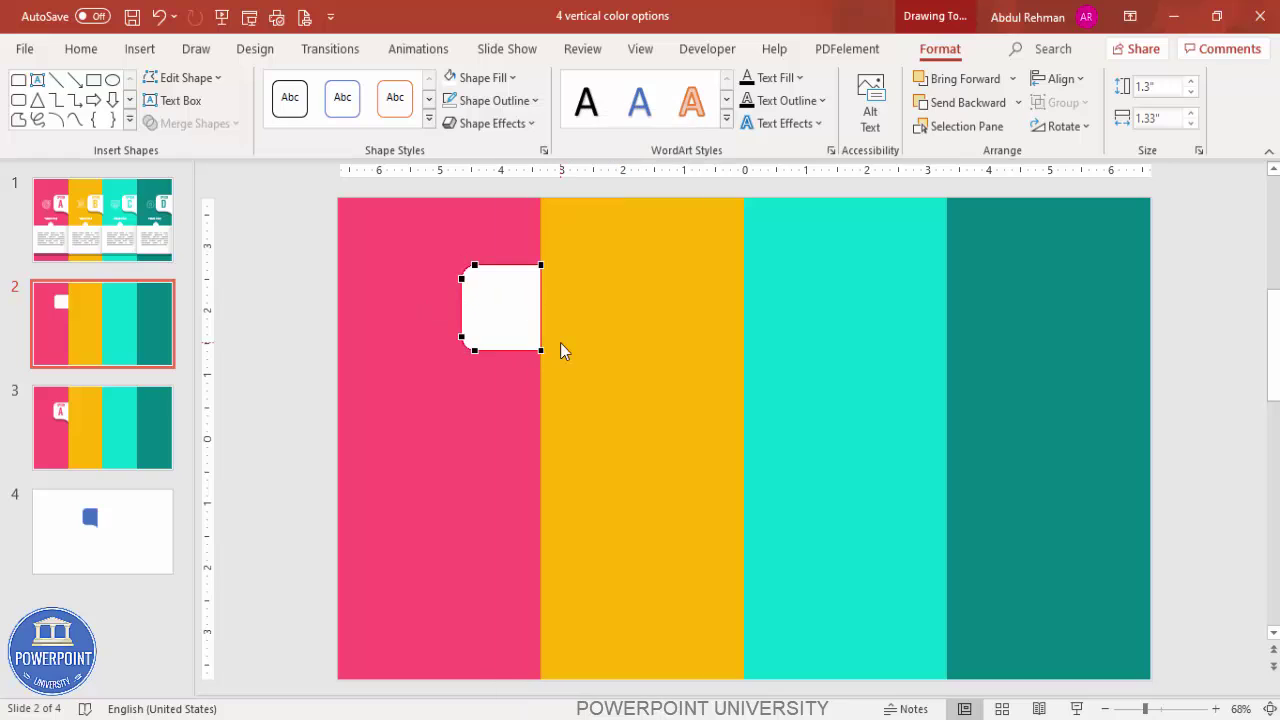
{"action": "left_click", "coordinate": [1177, 708]}
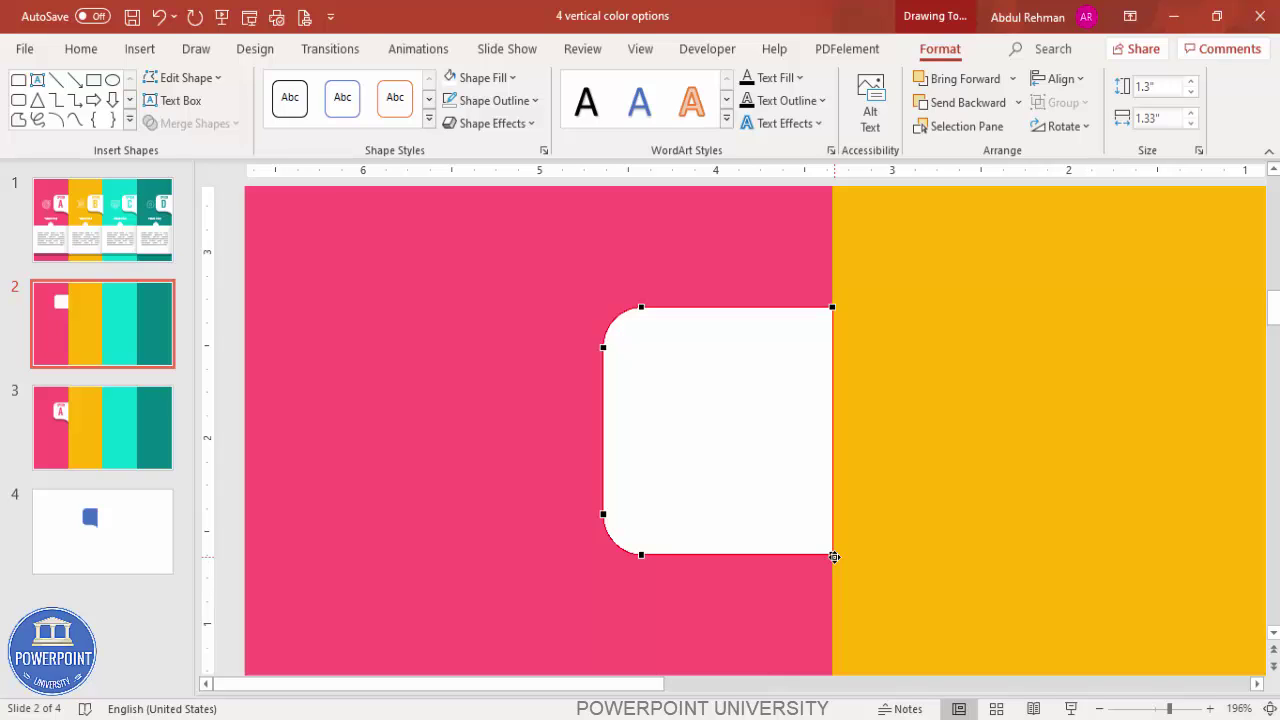
{"action": "left_click_drag", "start_coordinate": [834, 556], "coordinate": [831, 591]}
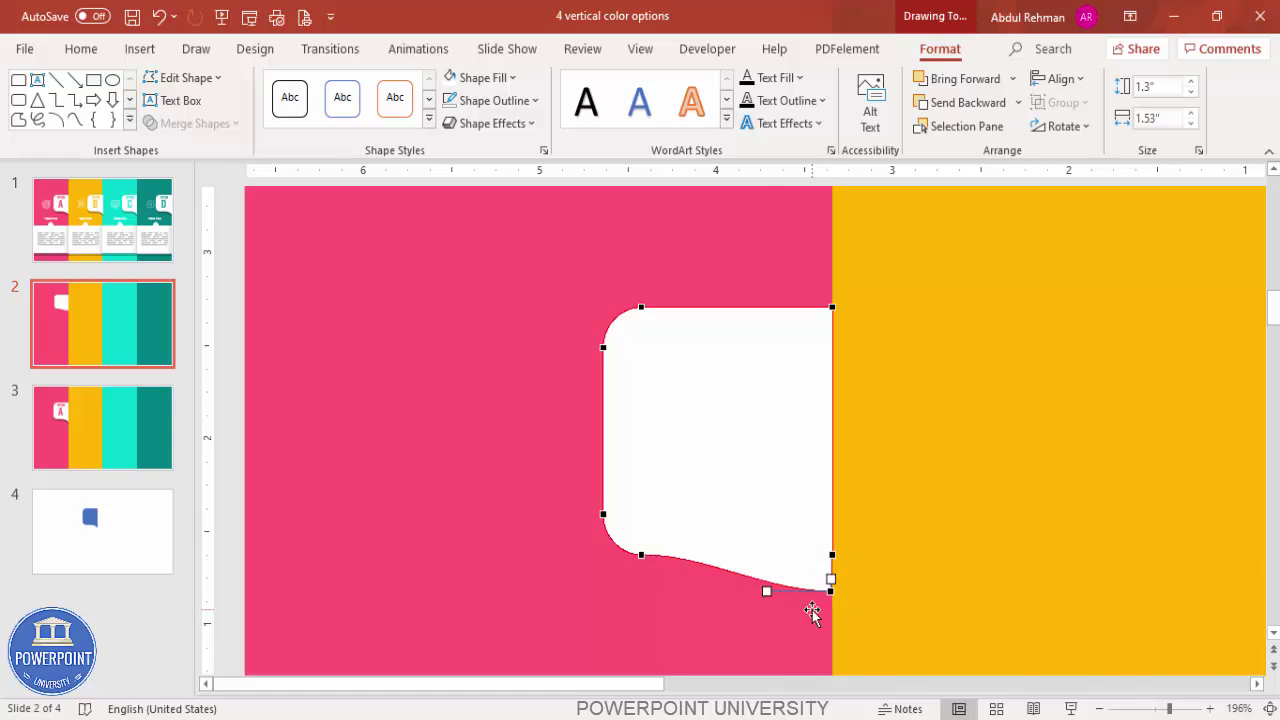
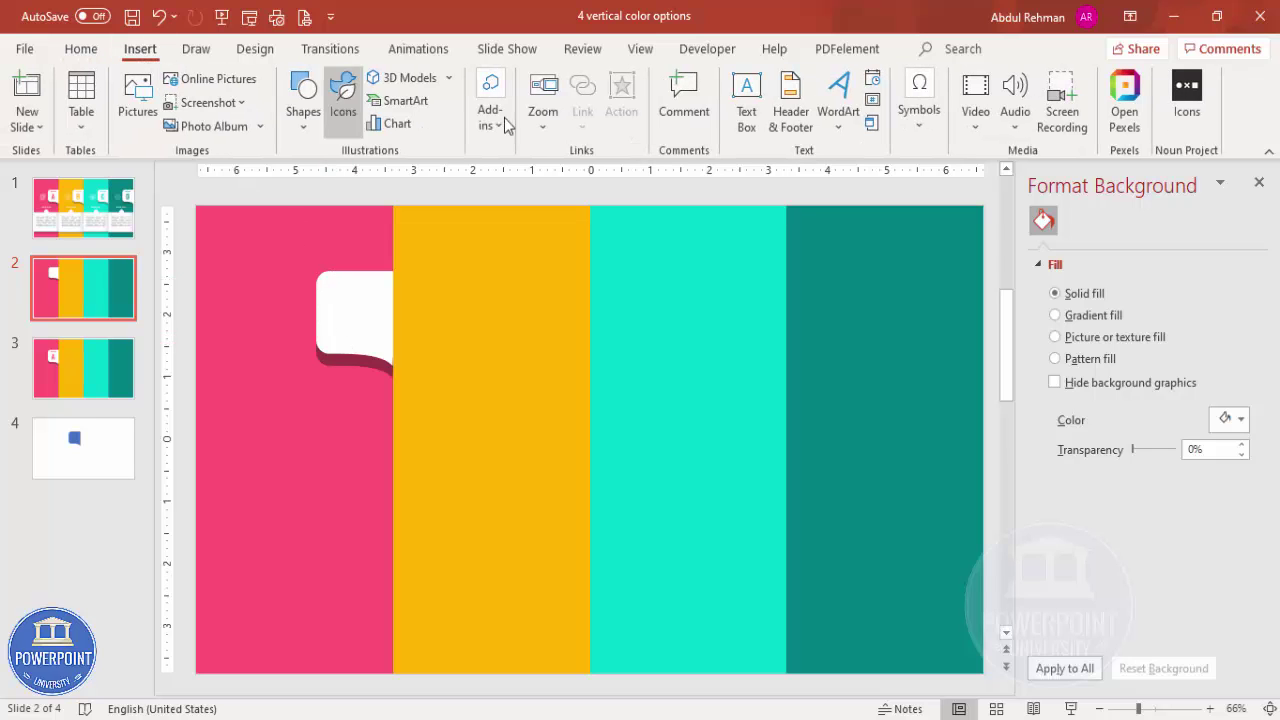
Add a text box reading "Page" over the upper part of the white tab.
{"action": "left_click", "coordinate": [746, 104]}
{"action": "left_click_drag", "start_coordinate": [327, 283], "coordinate": [406, 307]}
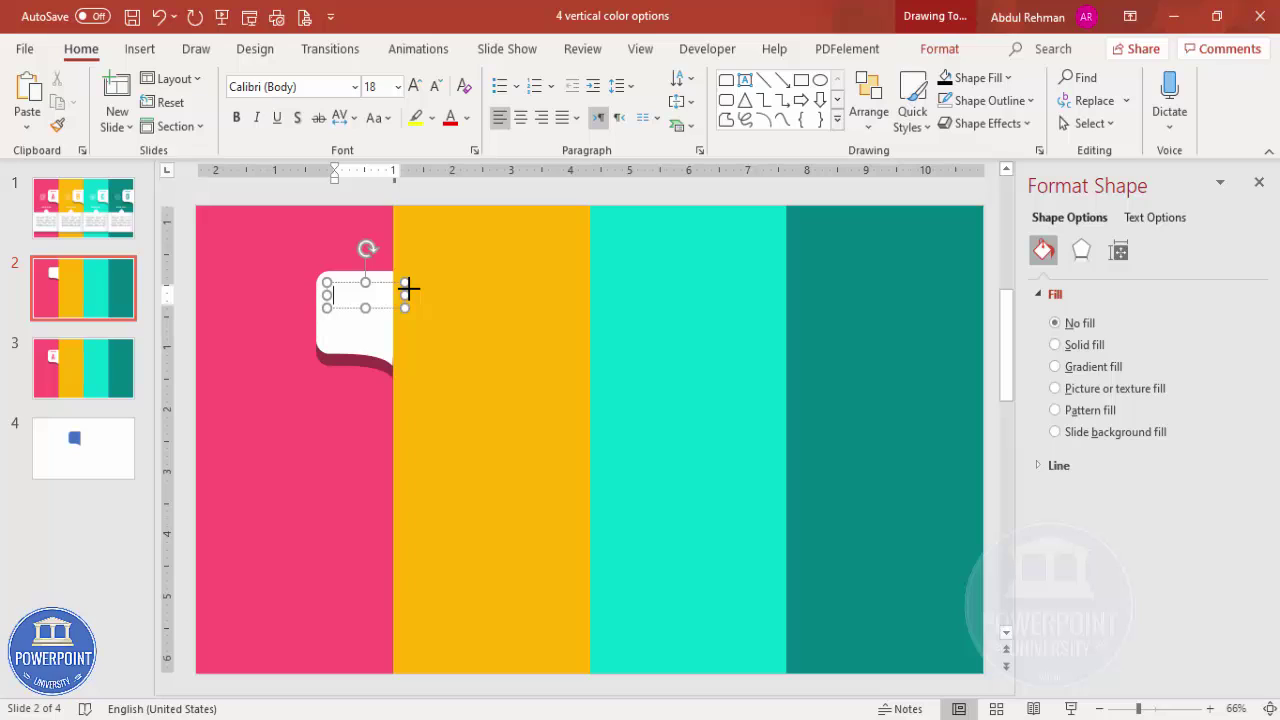
{"action": "type", "text": "Page"}
Set the "Page" text to Century Gothic and center it in its box.
{"action": "left_click", "coordinate": [382, 284]}
{"action": "left_click", "coordinate": [322, 88]}
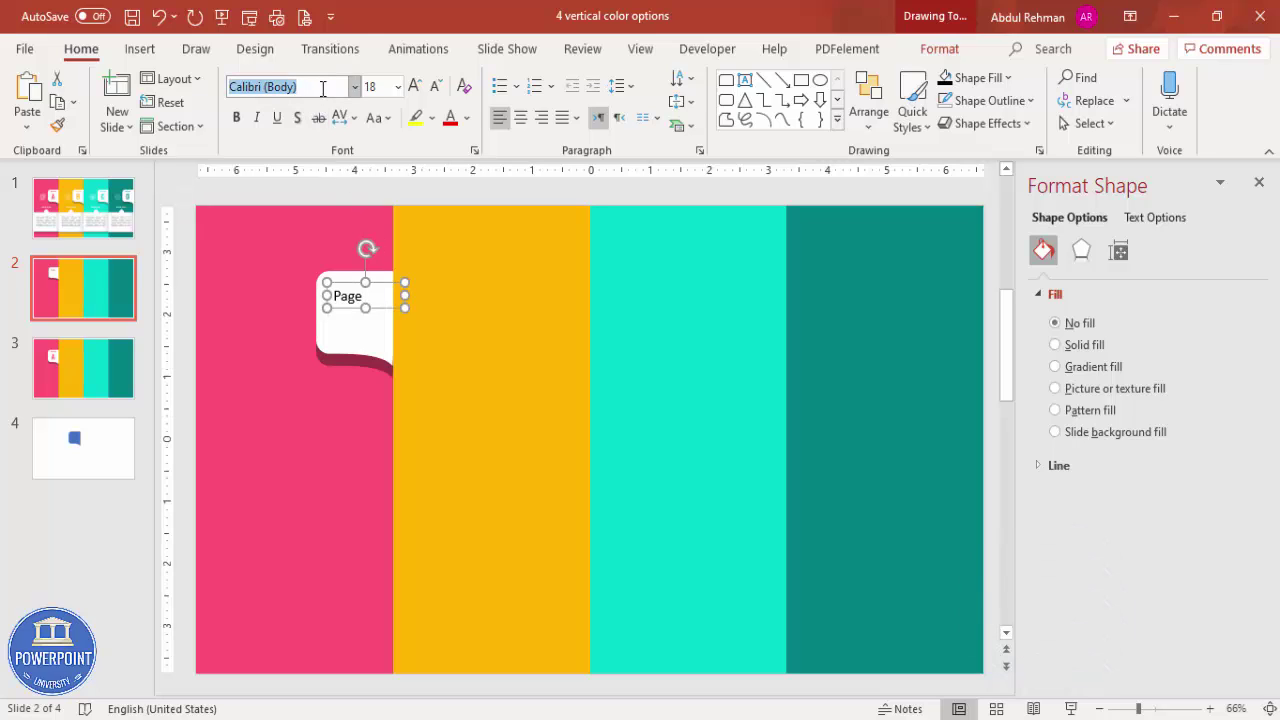
{"action": "type", "text": "Century Gothic"}
{"action": "key", "text": "Return"}
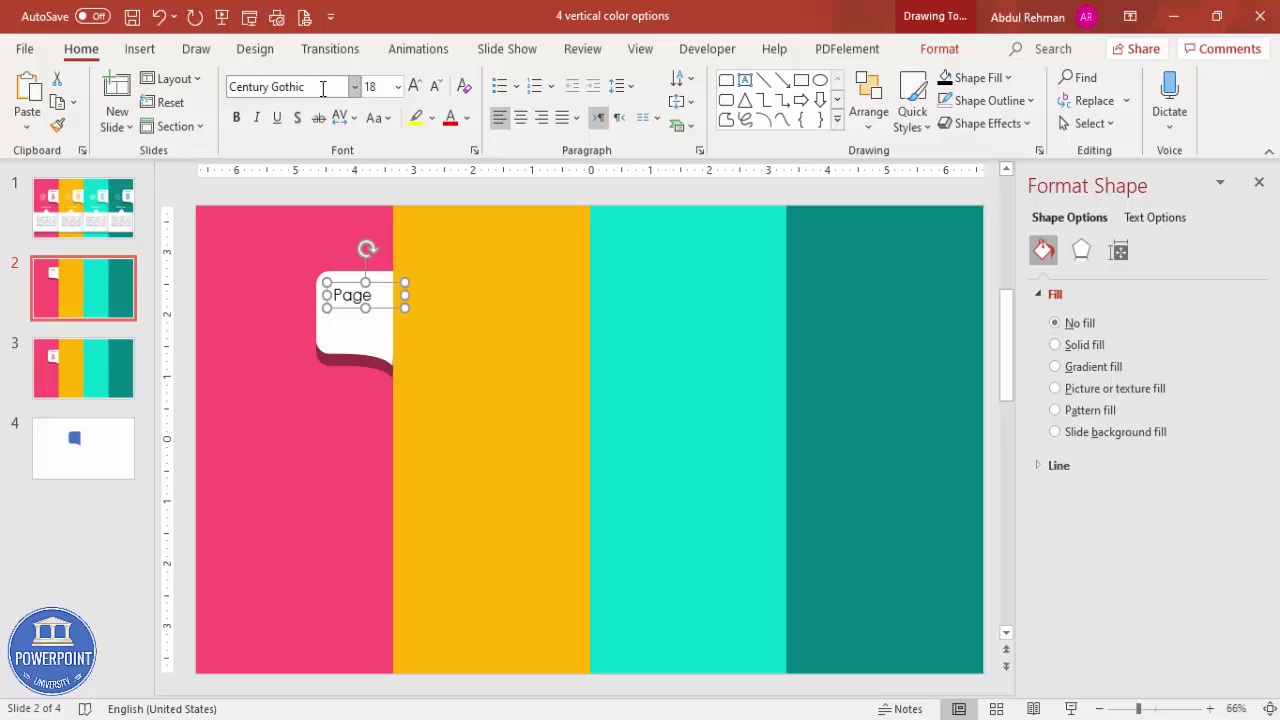
{"action": "left_click", "coordinate": [520, 117]}
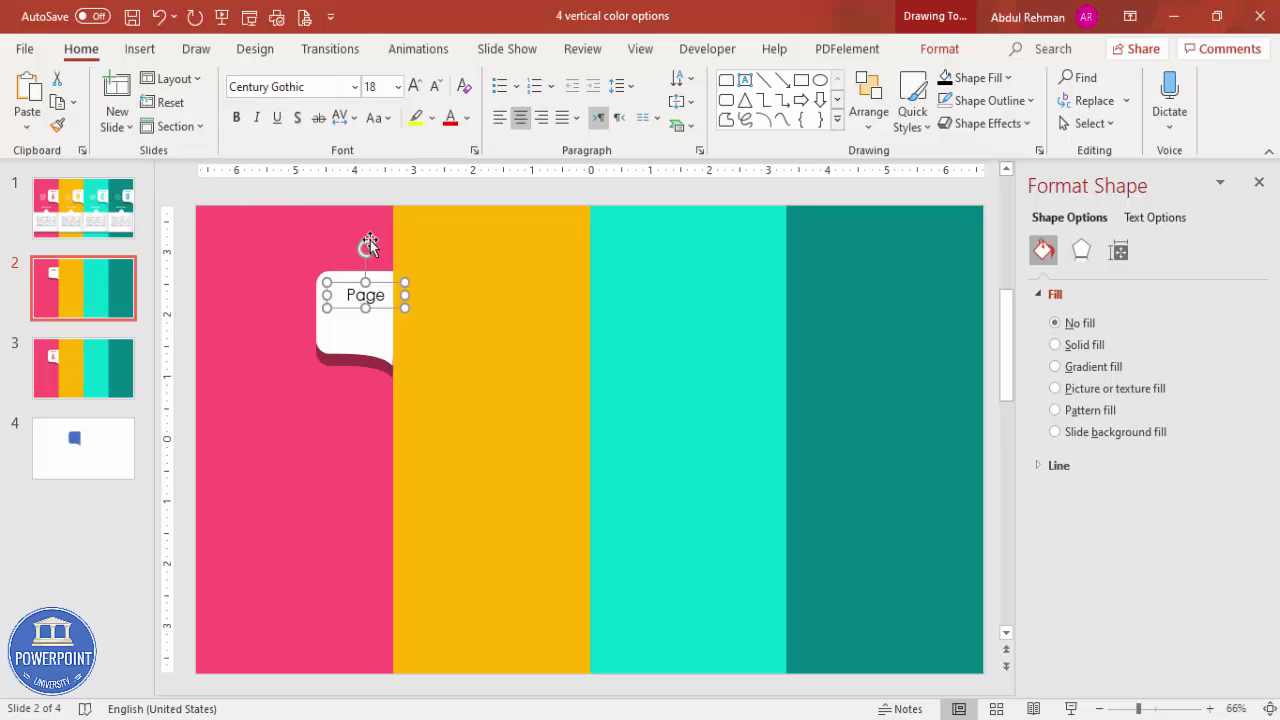
Align the "Page" label with the top of the white tab and color its text with the recent pink.
{"action": "left_click_drag", "start_coordinate": [387, 288], "coordinate": [376, 281]}
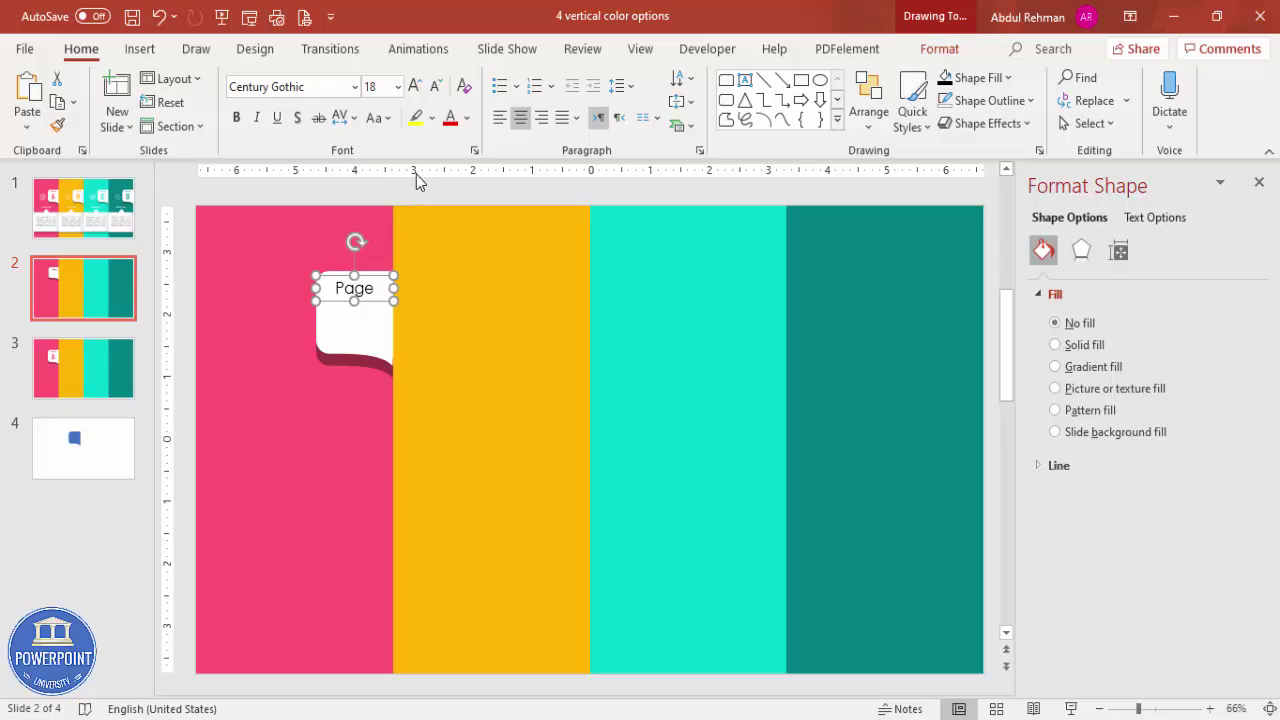
{"action": "left_click", "coordinate": [468, 119]}
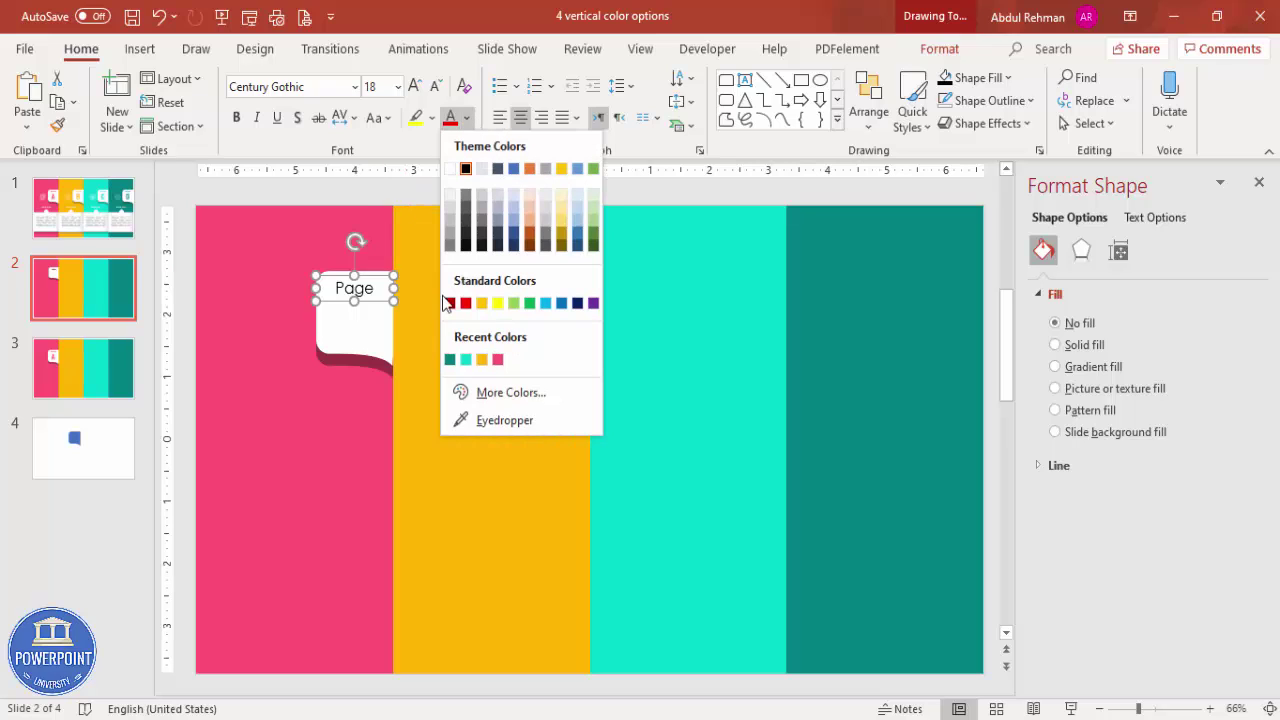
{"action": "left_click", "coordinate": [497, 359]}
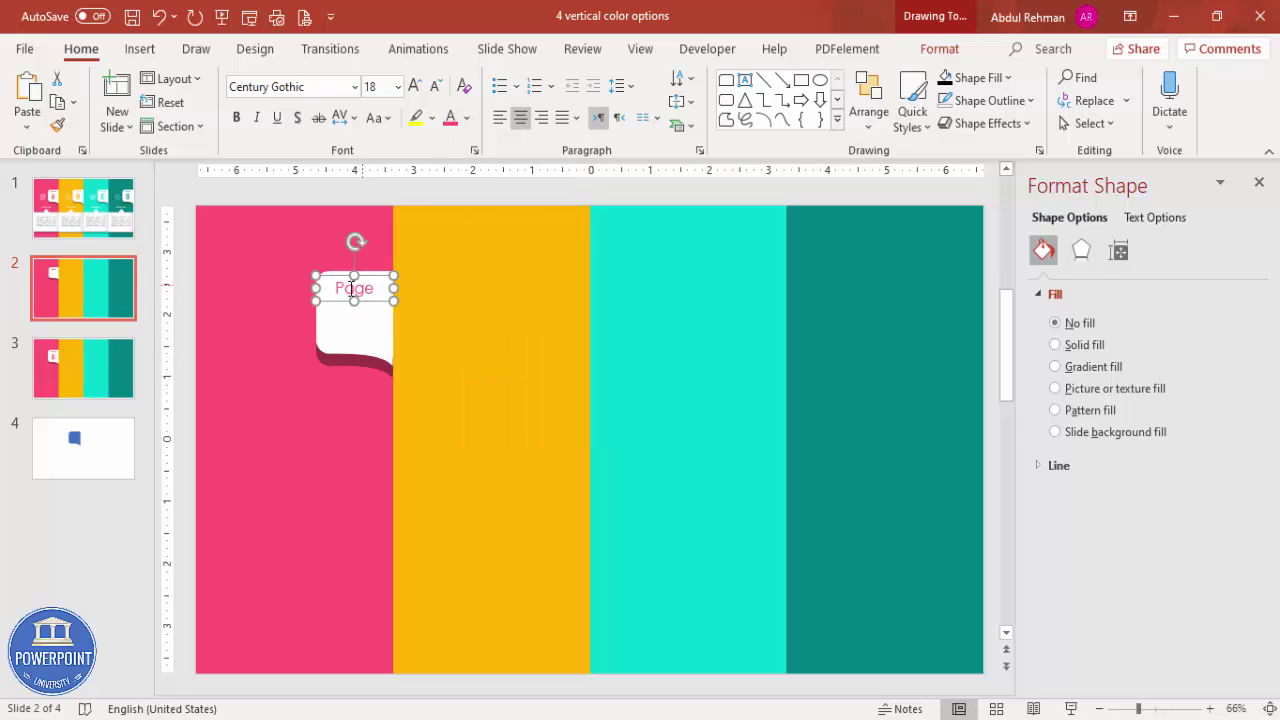
Duplicate the "Page" label directly below itself and replace the copy's text with "1".
{"action": "left_click_drag", "start_coordinate": [380, 279], "coordinate": [380, 321]}
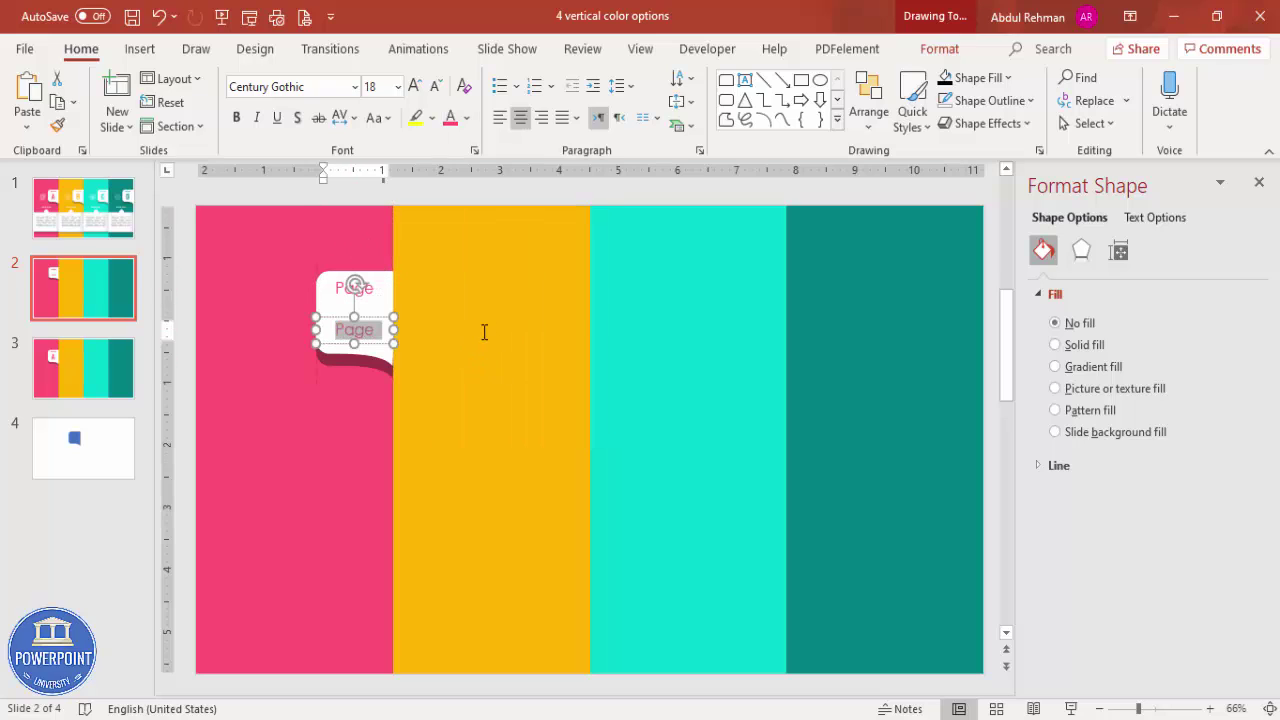
{"action": "type", "text": "1"}
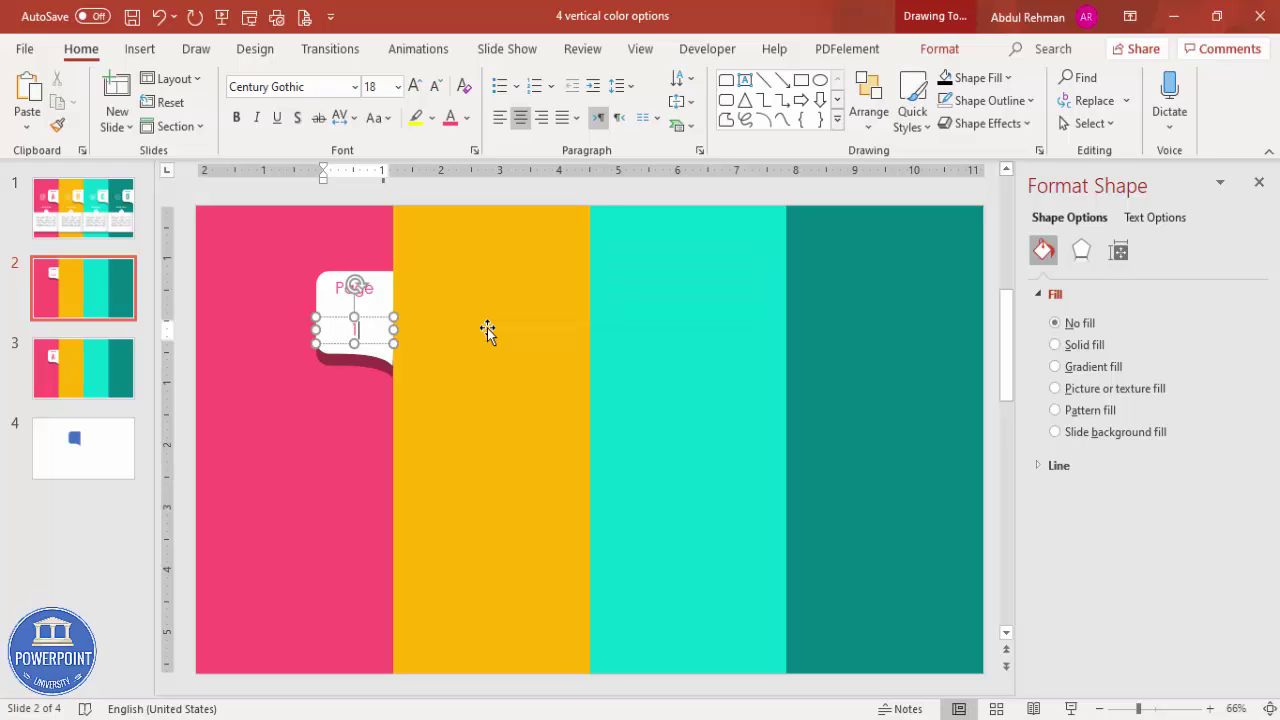
Make the number 1 bold at 54 pt and move it up just beneath the "Page" label.
{"action": "left_click", "coordinate": [236, 117]}
{"action": "left_click", "coordinate": [414, 87]}
{"action": "left_click", "coordinate": [414, 87]}
{"action": "left_click", "coordinate": [414, 87]}
{"action": "left_click", "coordinate": [414, 87]}
{"action": "left_click", "coordinate": [414, 87]}
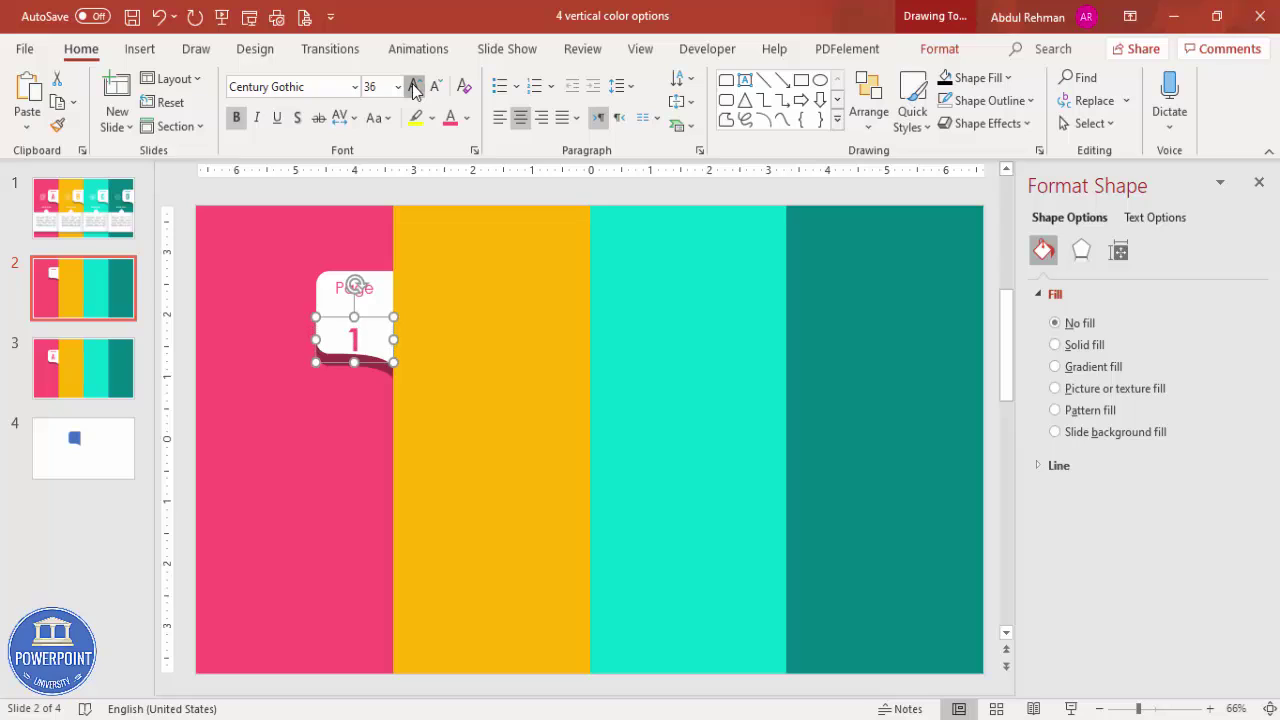
{"action": "left_click", "coordinate": [414, 87]}
{"action": "left_click", "coordinate": [414, 87]}
{"action": "left_click", "coordinate": [414, 87]}
{"action": "left_click", "coordinate": [414, 87]}
{"action": "left_click_drag", "start_coordinate": [369, 310], "coordinate": [369, 290]}
{"action": "left_click", "coordinate": [265, 196]}
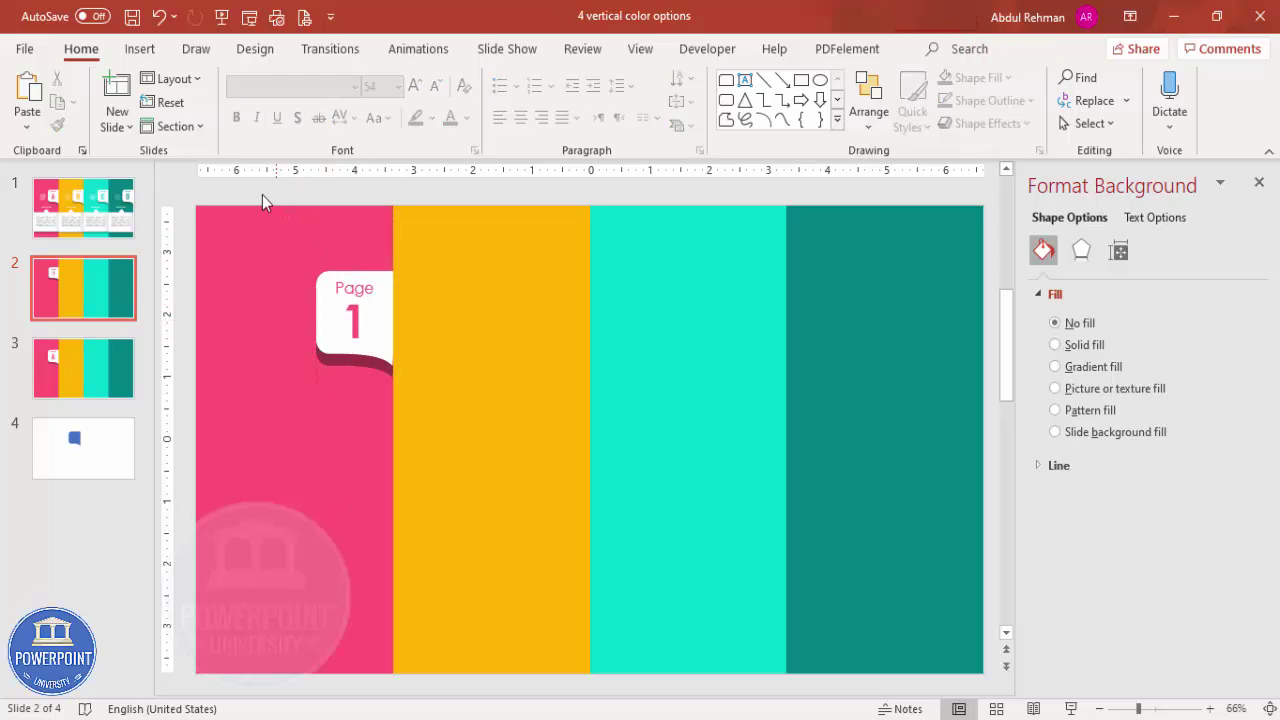
Group the white tab, its shadow shape and both text labels into one object.
{"action": "left_click_drag", "start_coordinate": [258, 188], "coordinate": [430, 432]}
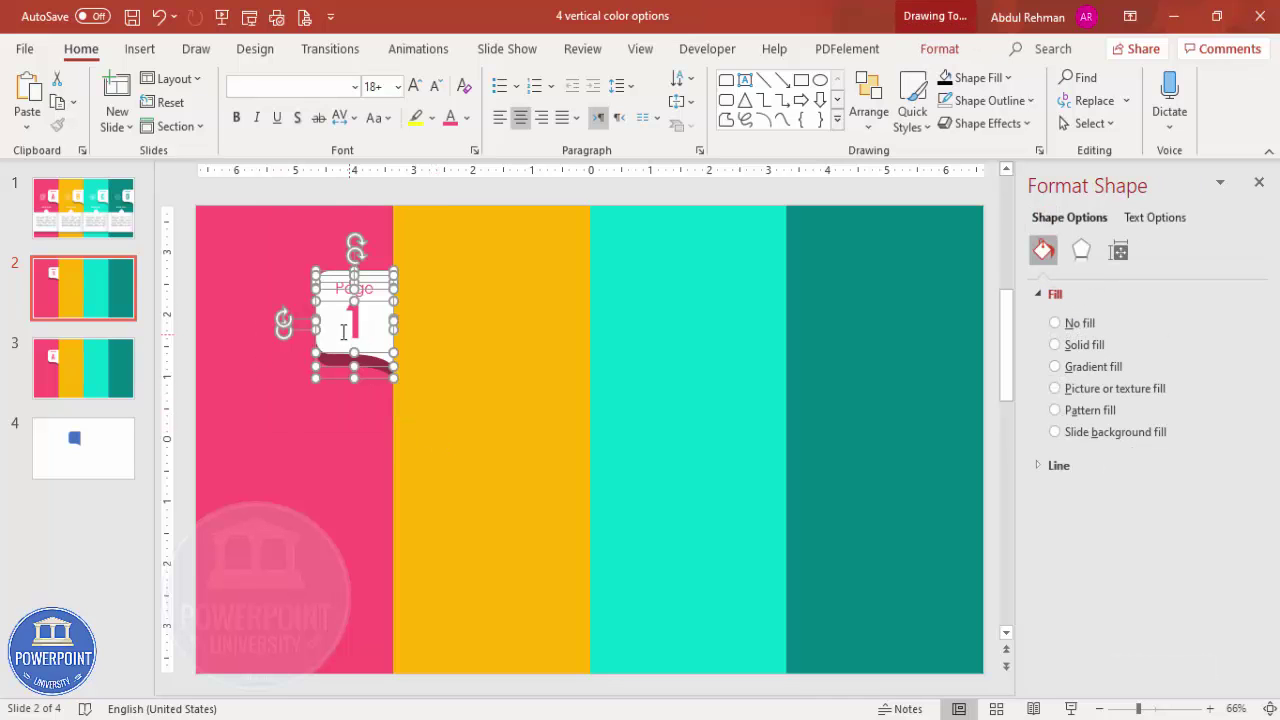
{"action": "left_click", "coordinate": [285, 197]}
{"action": "left_click_drag", "start_coordinate": [272, 191], "coordinate": [443, 412]}
{"action": "key", "text": "ctrl+g"}
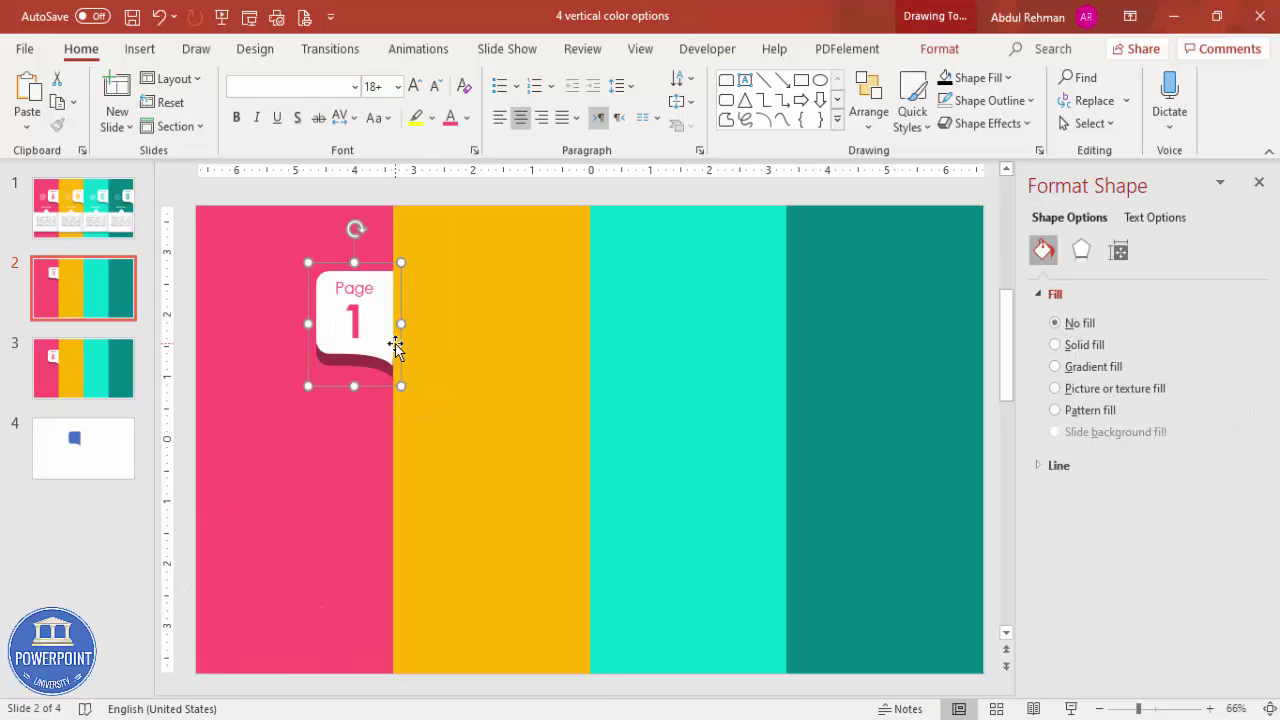
Copy the grouped page tab to the same position on the yellow, turquoise and dark teal bands.
{"action": "left_click_drag", "start_coordinate": [400, 343], "coordinate": [571, 325]}
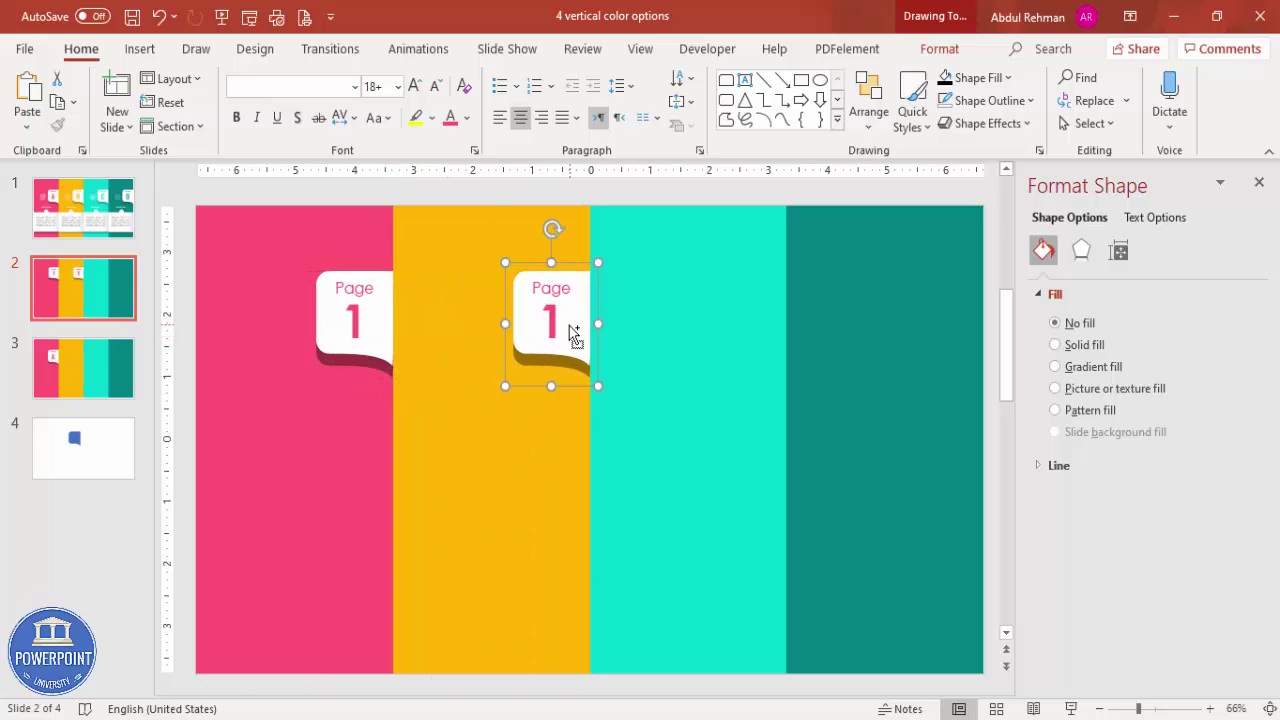
{"action": "key", "text": "F4"}
{"action": "key", "text": "F4"}
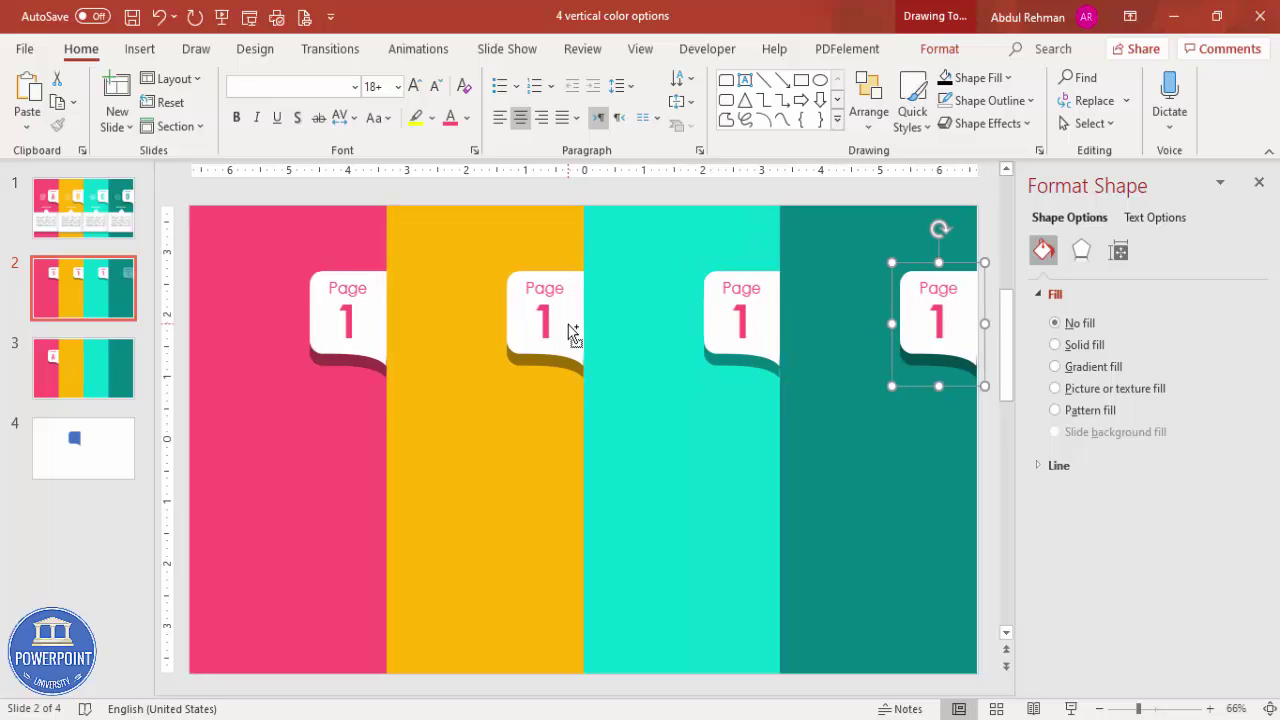
Change the tab number to 2 on the yellow band and 3 on the turquoise band.
{"action": "left_click", "coordinate": [550, 320]}
{"action": "key", "text": "Delete"}
{"action": "type", "text": "2"}
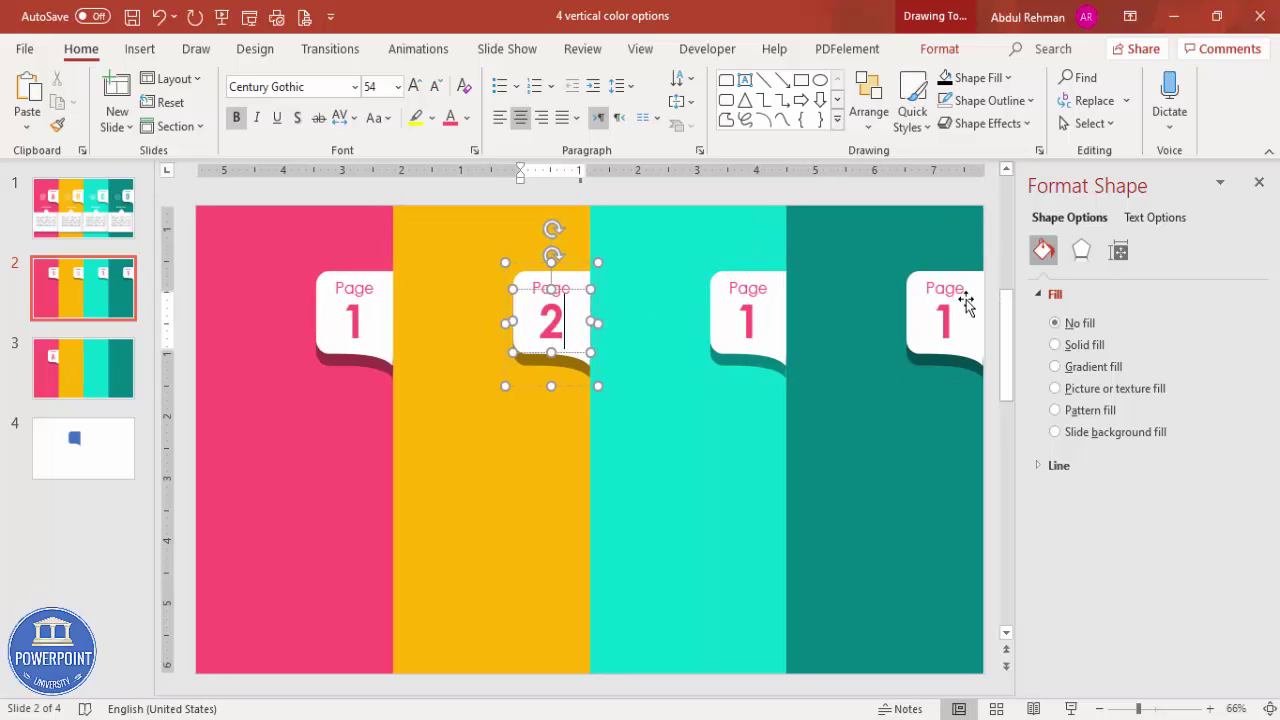
{"action": "left_click", "coordinate": [748, 321]}
{"action": "key", "text": "Delete"}
{"action": "type", "text": "3"}
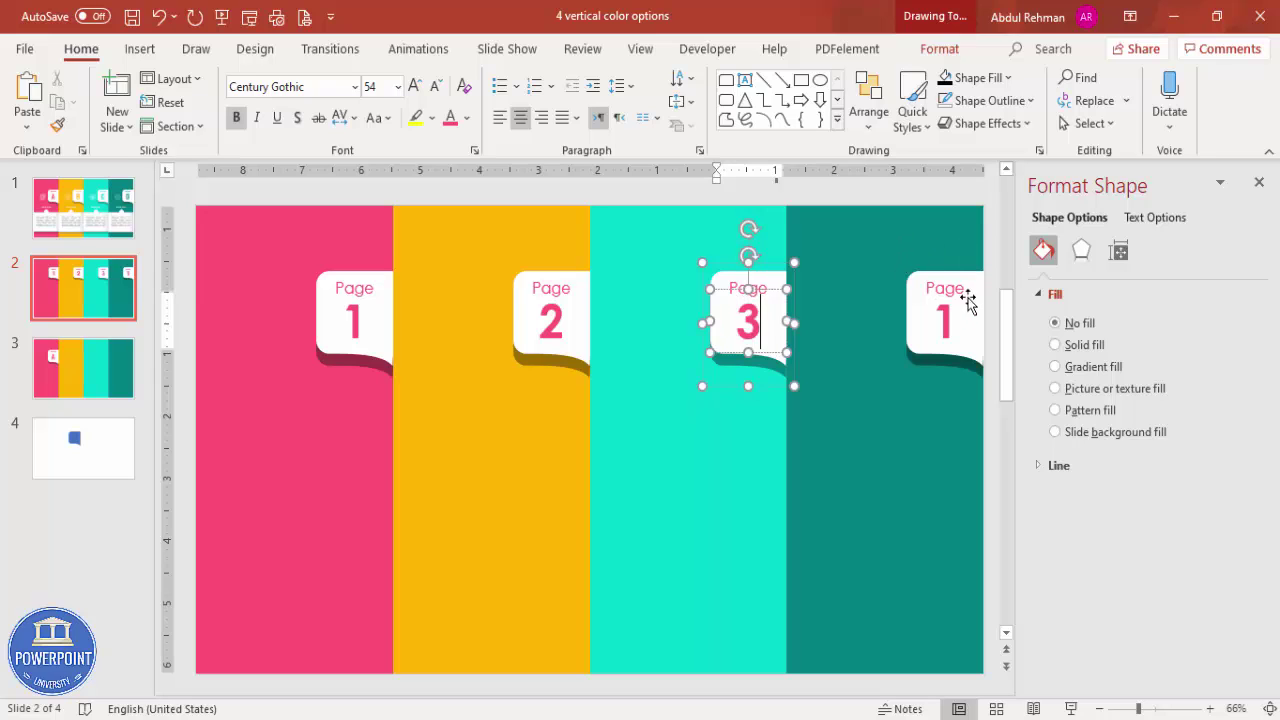
Change the page tab number on the dark teal band to 4.
{"action": "left_click", "coordinate": [946, 320]}
{"action": "key", "text": "Delete"}
{"action": "type", "text": "4"}
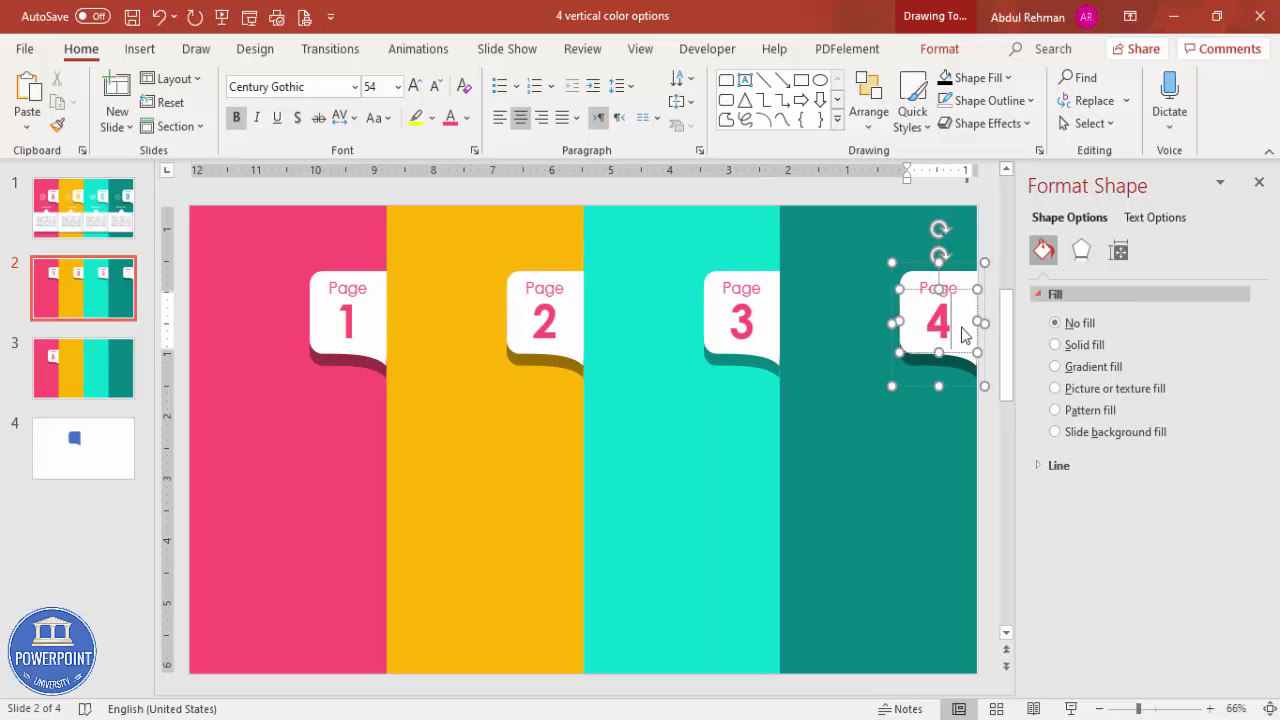
Recolor the number 2 and its "Page" label to the yellow of their band.
{"action": "left_click", "coordinate": [558, 298]}
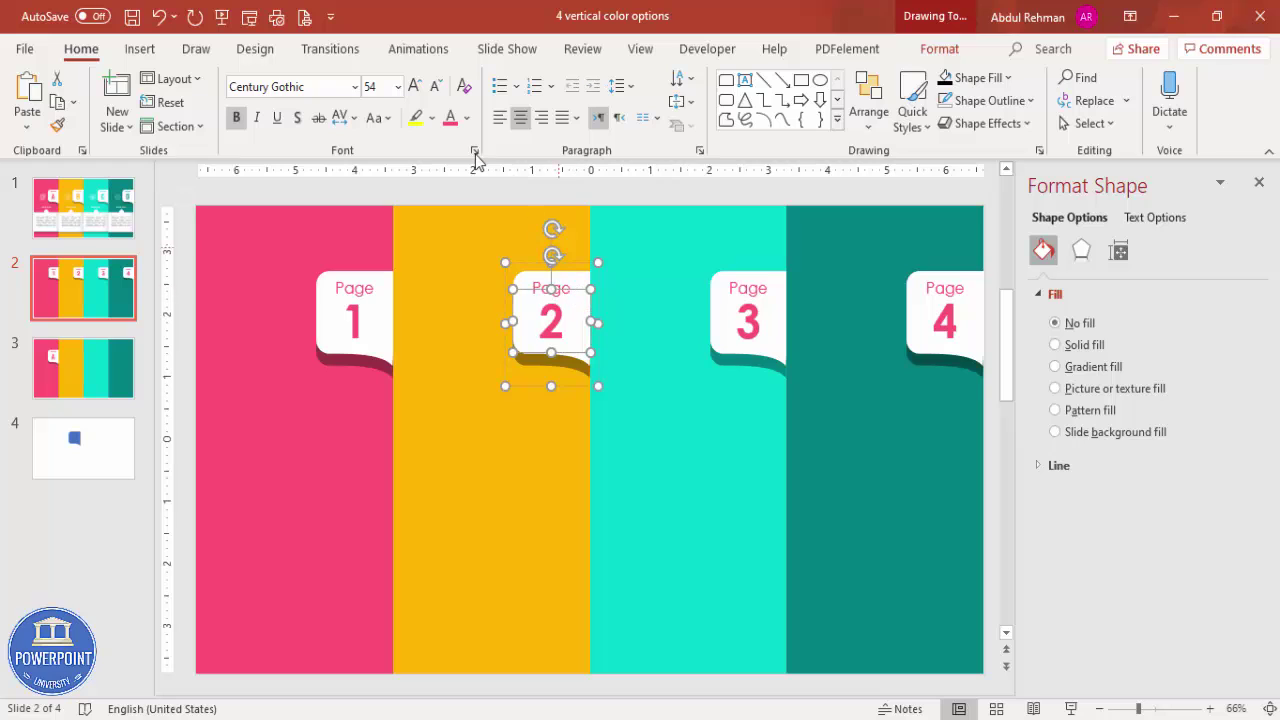
{"action": "left_click", "coordinate": [466, 117]}
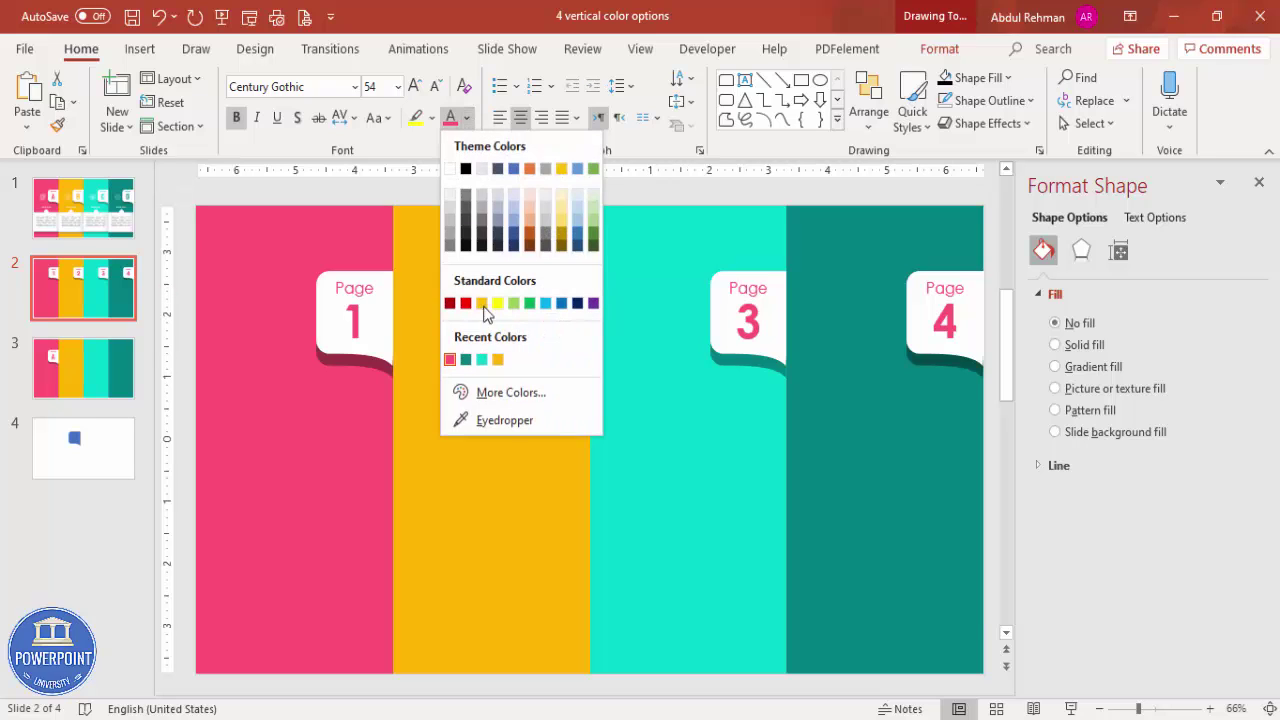
{"action": "left_click", "coordinate": [498, 360]}
{"action": "left_click", "coordinate": [580, 277]}
{"action": "left_click", "coordinate": [452, 118]}
Recolor the "Page" label and number 3 to the turquoise of their band.
{"action": "left_click", "coordinate": [765, 288]}
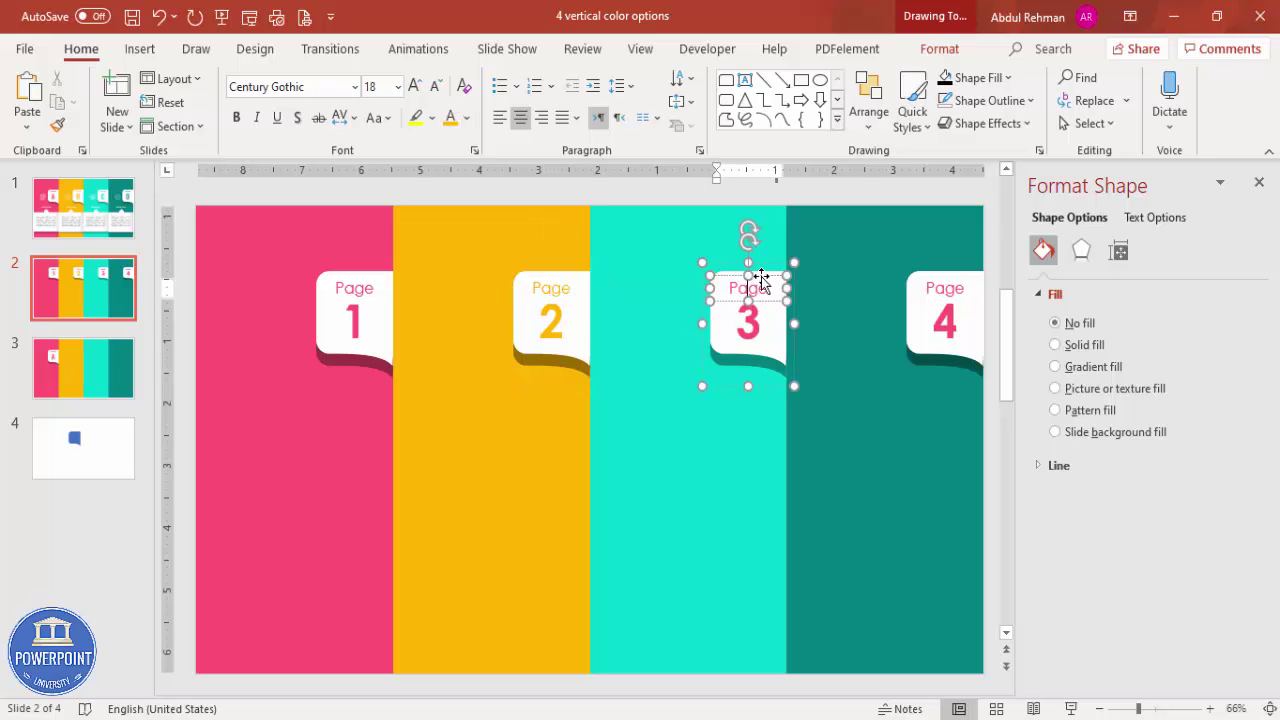
{"action": "left_click", "coordinate": [466, 117]}
{"action": "left_click", "coordinate": [498, 360]}
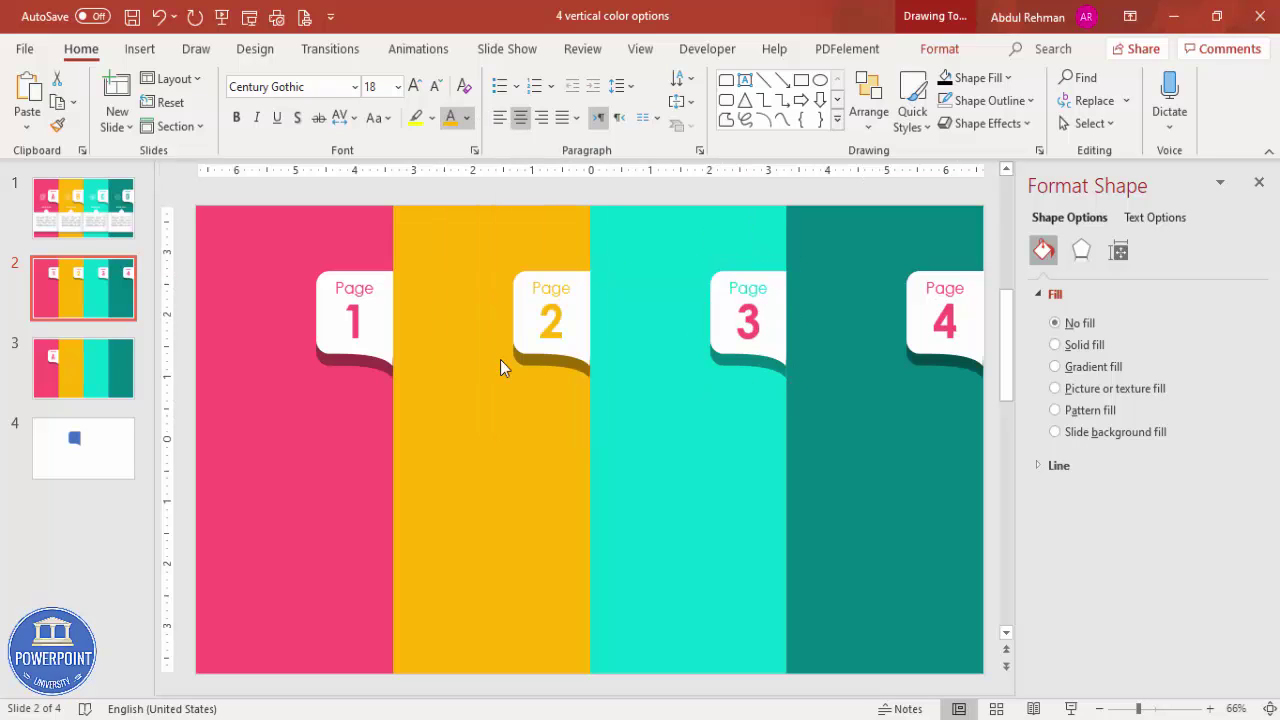
{"action": "left_click", "coordinate": [753, 300]}
{"action": "left_click", "coordinate": [765, 290]}
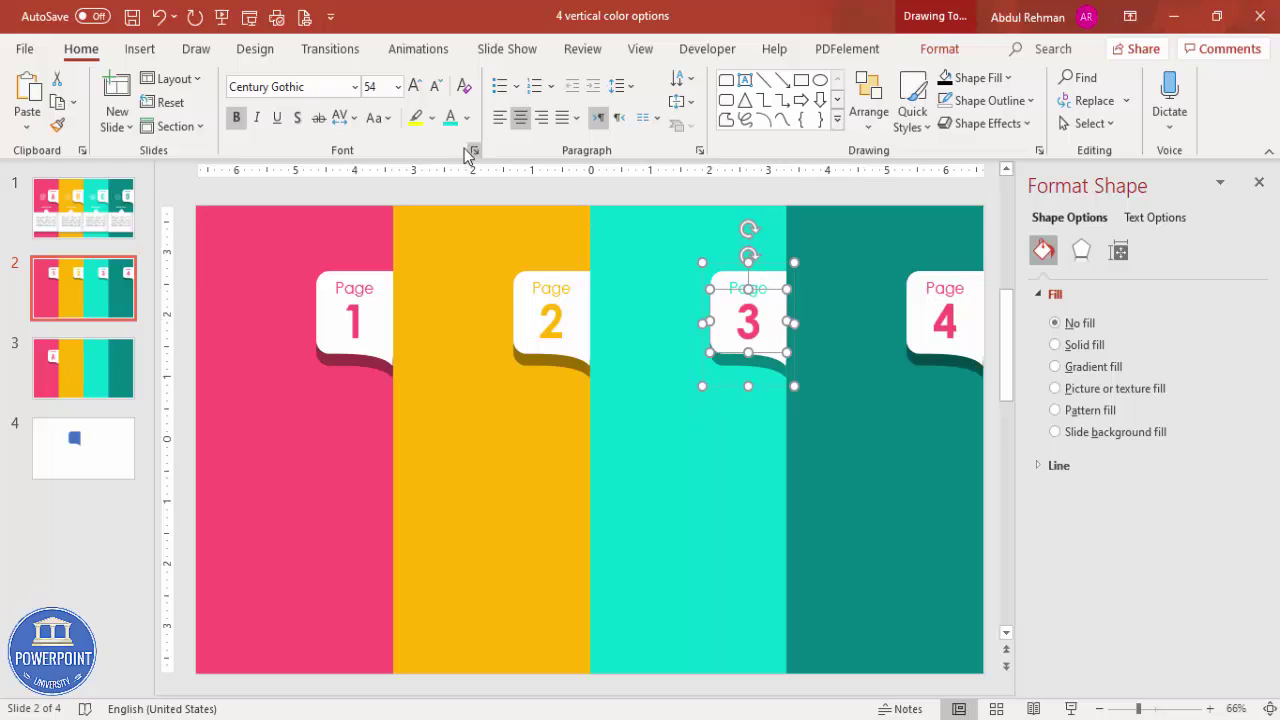
{"action": "left_click", "coordinate": [450, 117]}
Recolor the "Page" label and number 4 to the dark teal of their band.
{"action": "left_click", "coordinate": [953, 293]}
{"action": "left_click", "coordinate": [948, 290]}
{"action": "left_click", "coordinate": [466, 118]}
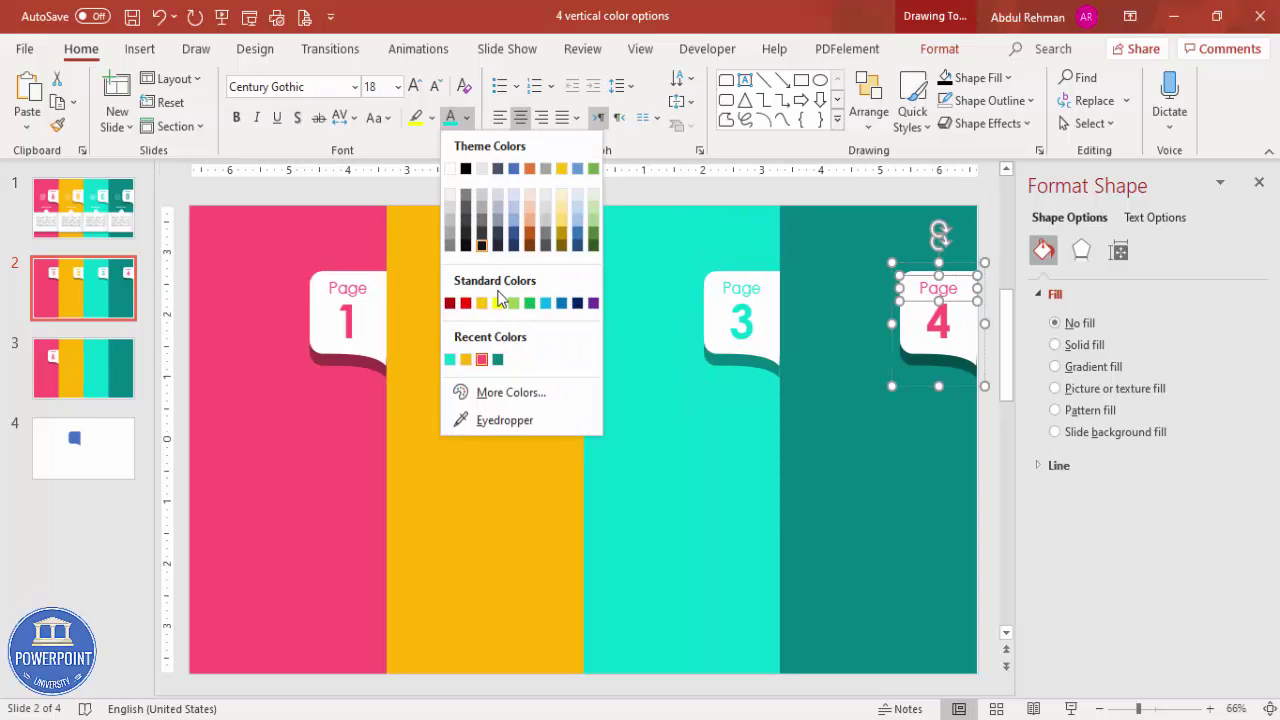
{"action": "left_click", "coordinate": [499, 359]}
{"action": "left_click", "coordinate": [945, 336]}
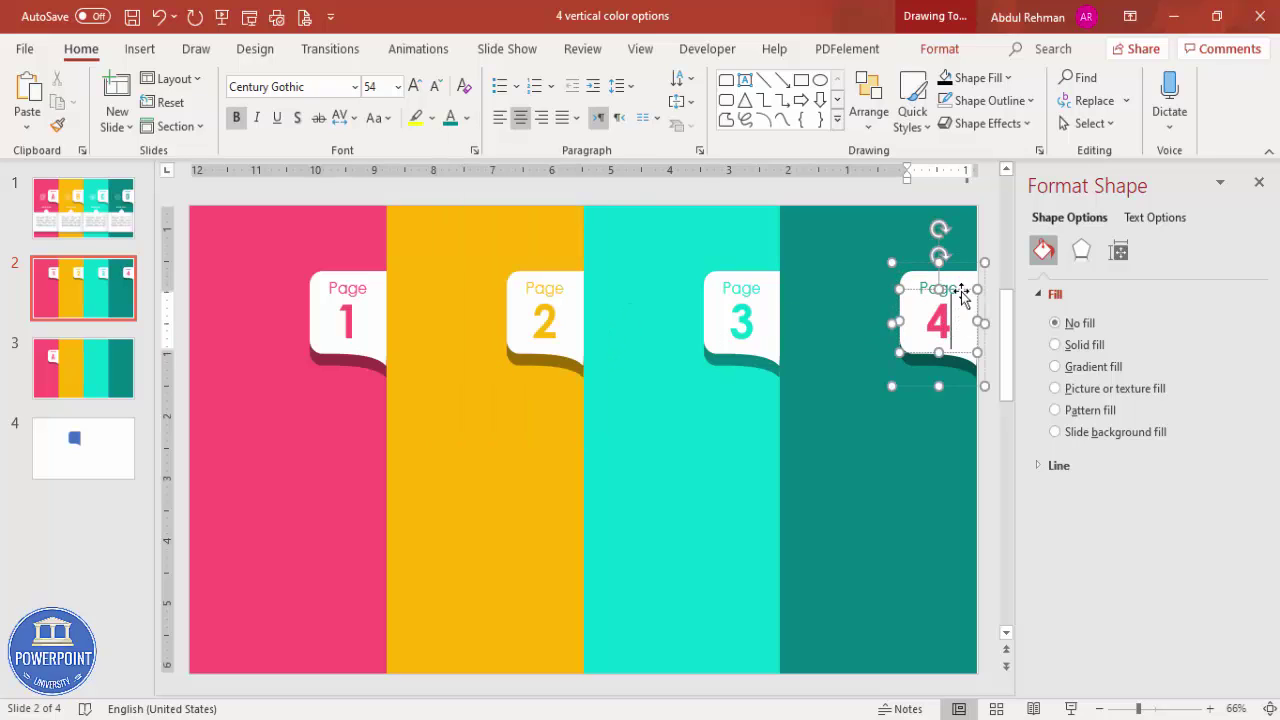
{"action": "key", "text": "F4"}
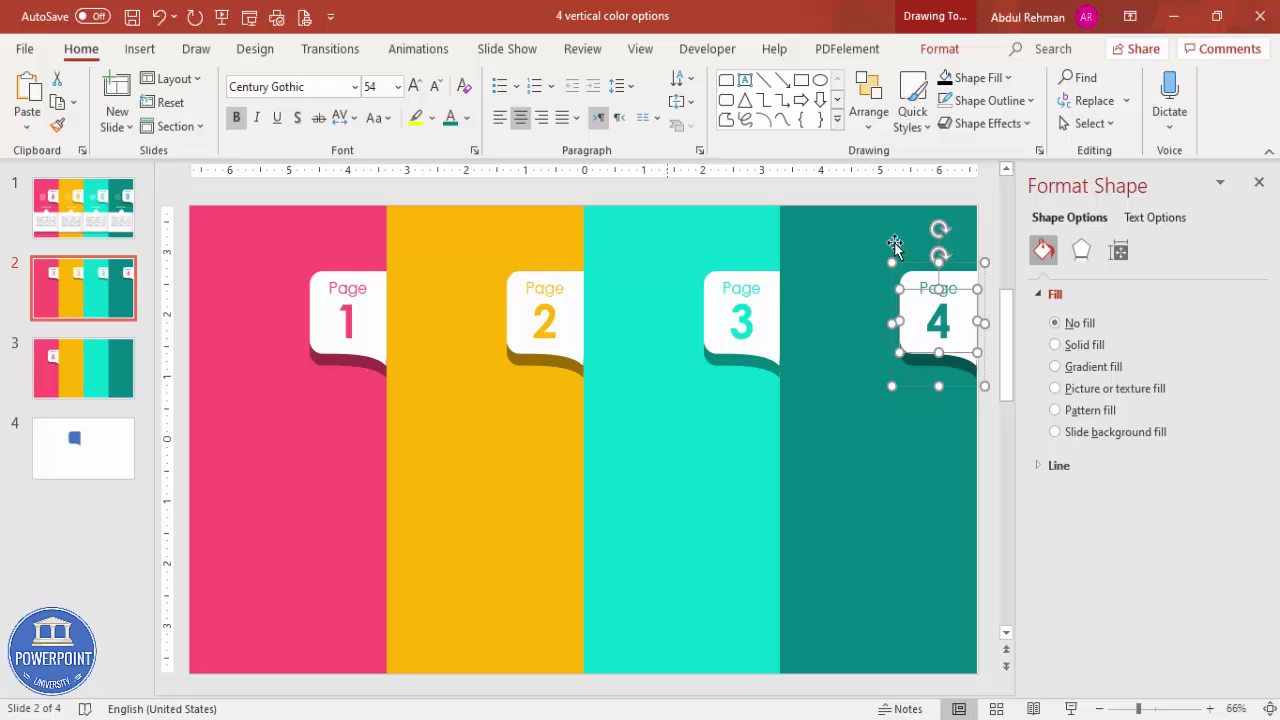
{"action": "left_click", "coordinate": [843, 197]}
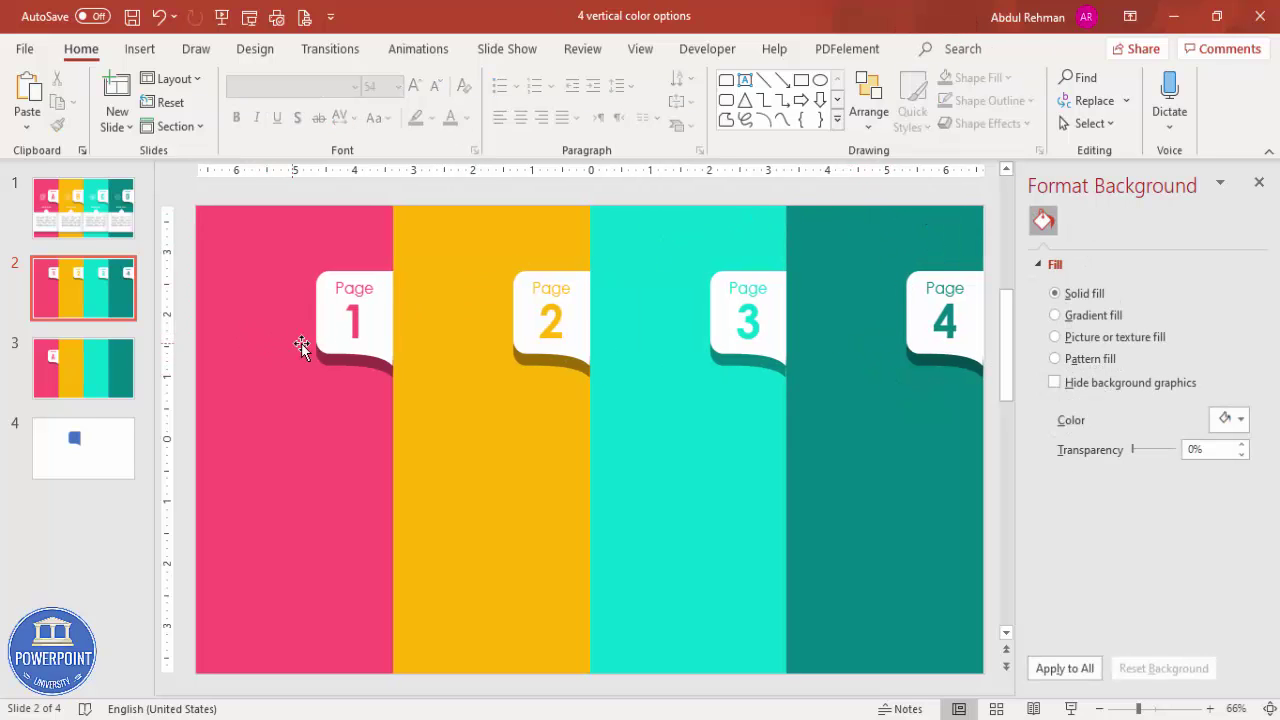
Insert four stock icons: a pie chart, a bar chart presentation board, a gear and a head with gears.
{"action": "left_click", "coordinate": [140, 49]}
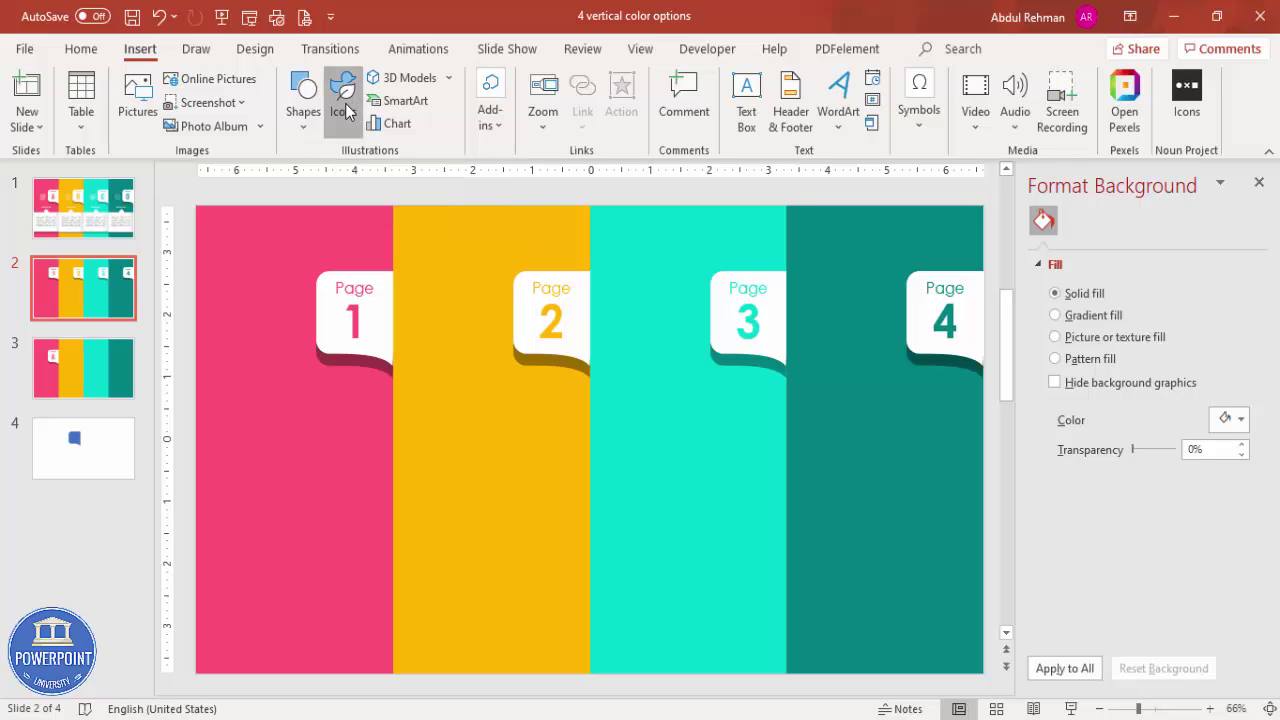
{"action": "left_click", "coordinate": [344, 108]}
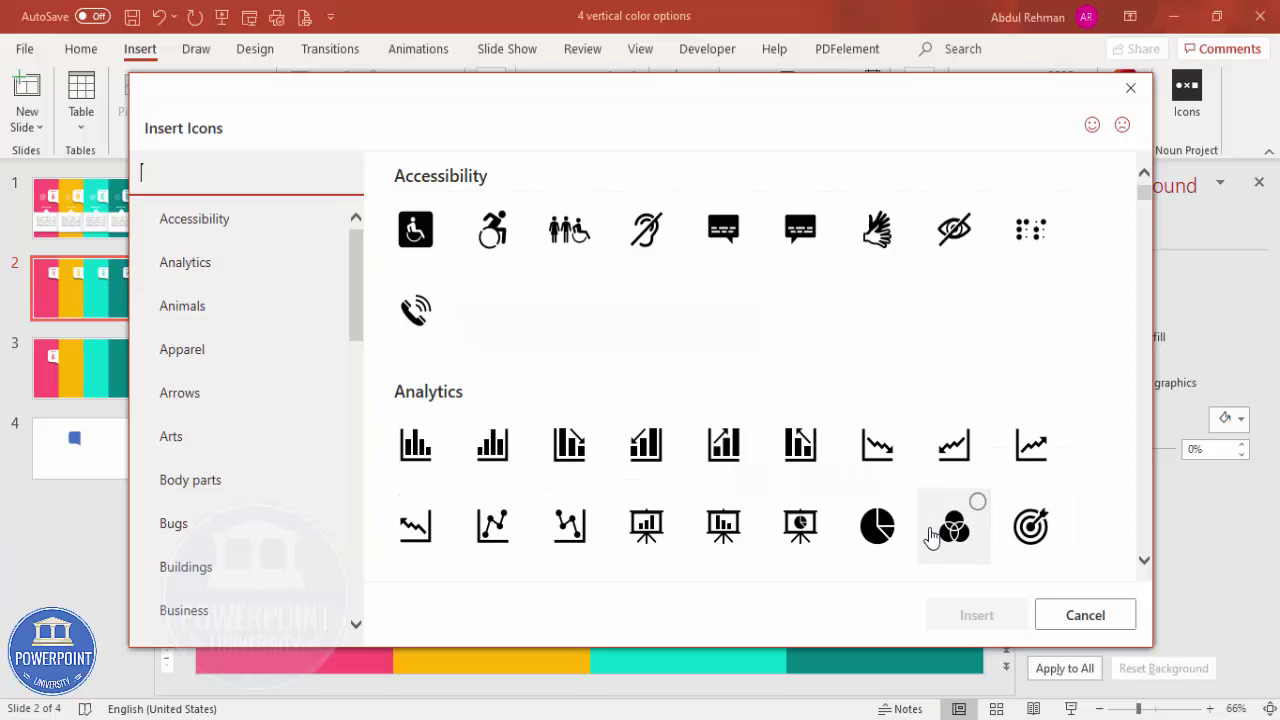
{"action": "left_click", "coordinate": [874, 525]}
{"action": "left_click", "coordinate": [643, 526]}
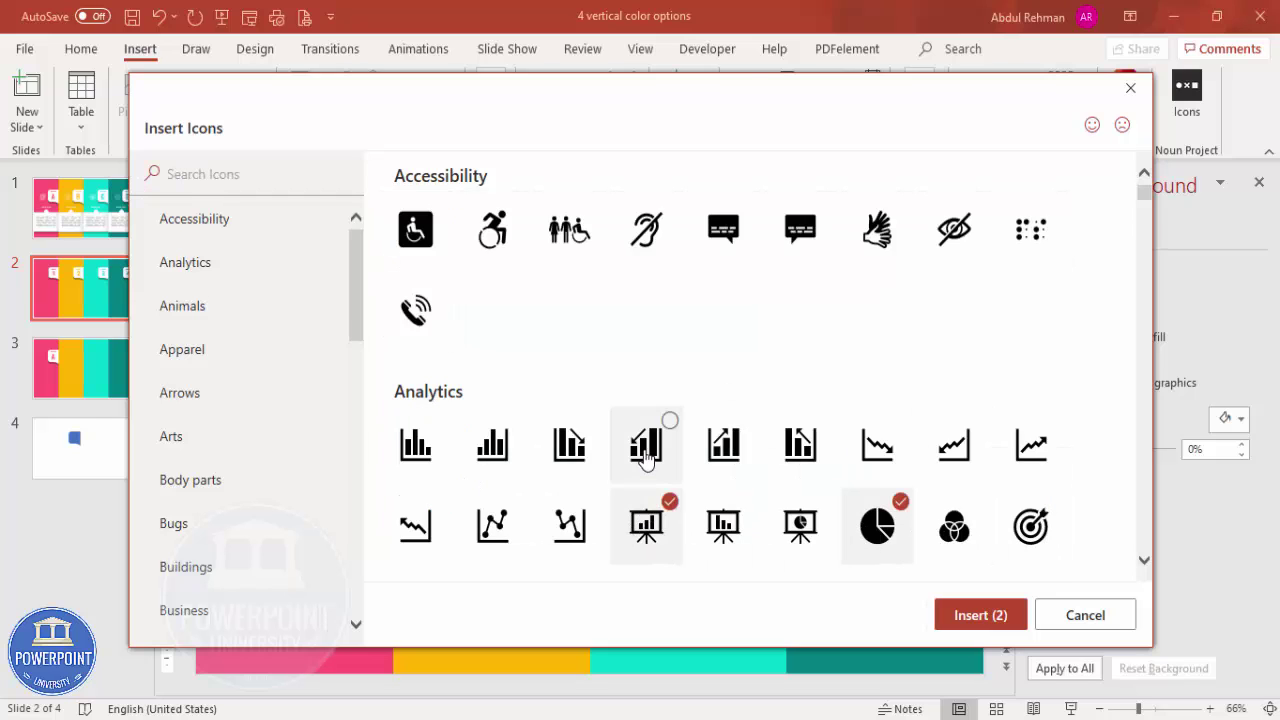
{"action": "scroll", "coordinate": [705, 465], "scroll_direction": "down", "scroll_amount": 2}
{"action": "left_click", "coordinate": [880, 486]}
{"action": "left_click", "coordinate": [727, 478]}
{"action": "left_click", "coordinate": [980, 612]}
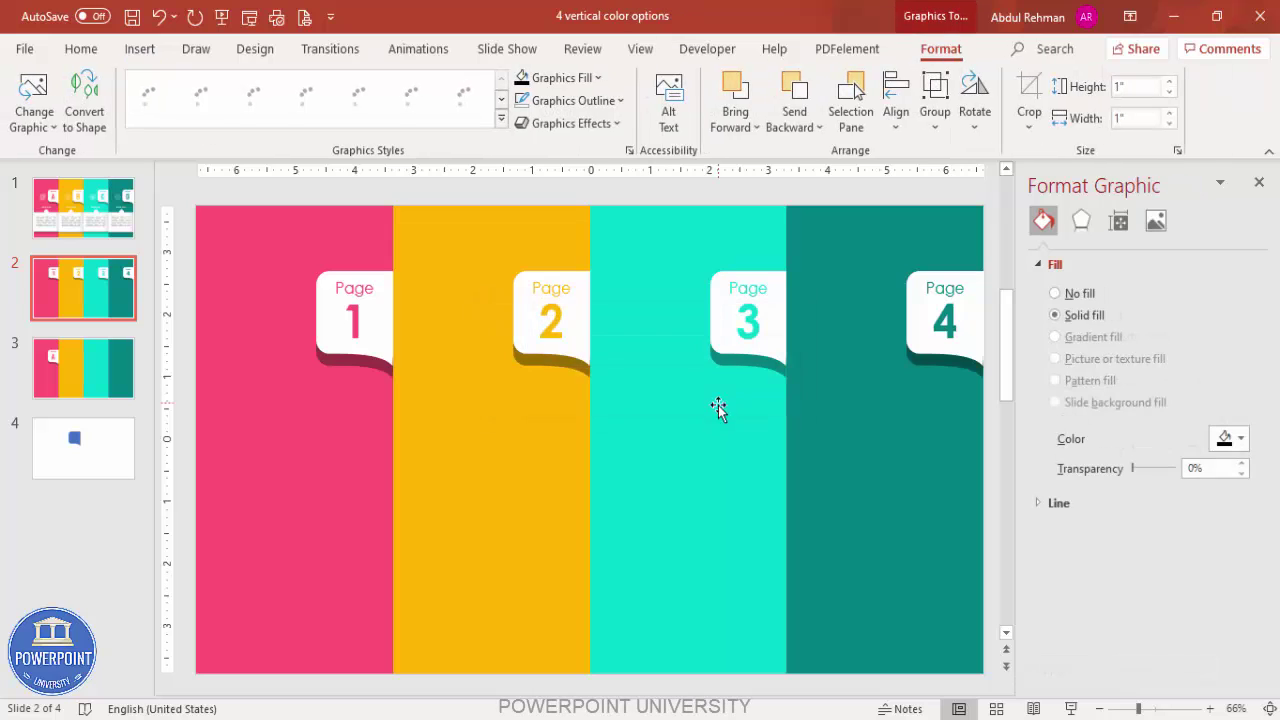
Place the gear, head, presentation board and pie chart icons beside page tabs 1, 2, 3 and 4 respectively.
{"action": "left_click_drag", "start_coordinate": [602, 450], "coordinate": [268, 307]}
{"action": "left_click", "coordinate": [452, 214]}
{"action": "left_click_drag", "start_coordinate": [472, 418], "coordinate": [673, 320]}
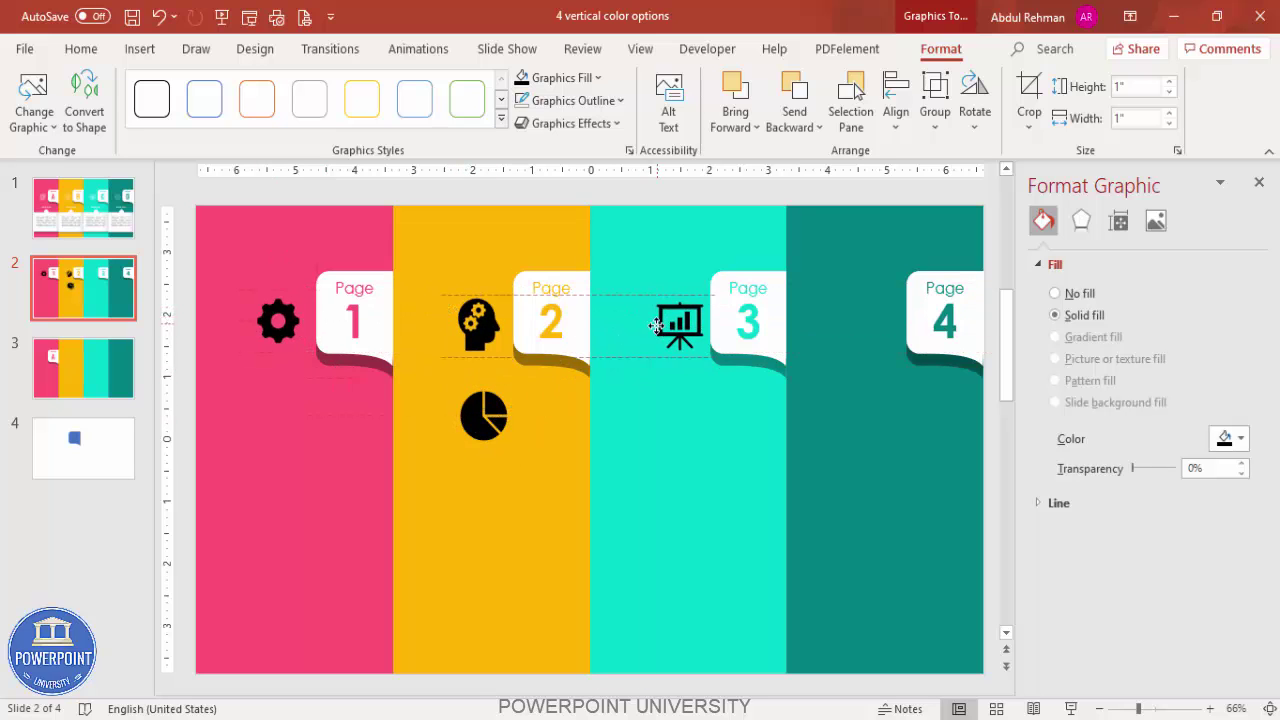
{"action": "left_click_drag", "start_coordinate": [480, 428], "coordinate": [875, 320]}
Give all four icons a white outline and no fill.
{"action": "left_click", "coordinate": [667, 333], "text": "shift"}
{"action": "left_click", "coordinate": [478, 322], "text": "shift"}
{"action": "left_click", "coordinate": [278, 320], "text": "shift"}
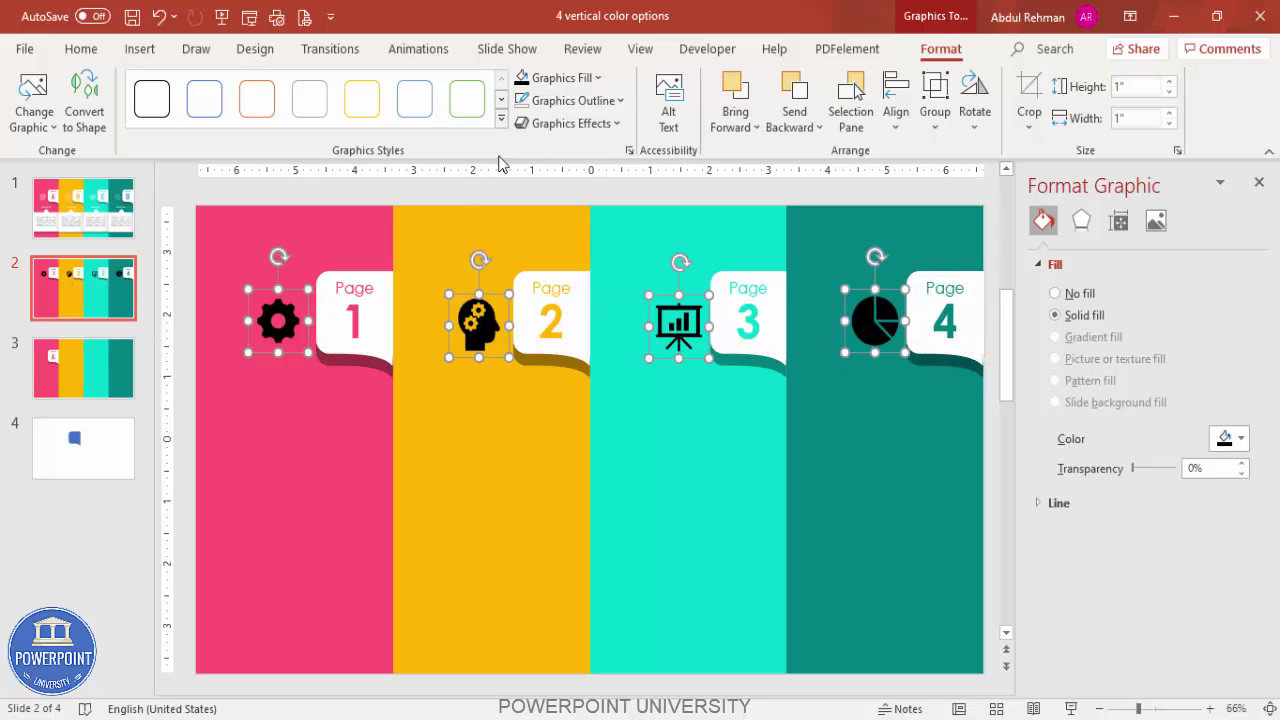
{"action": "left_click", "coordinate": [588, 104]}
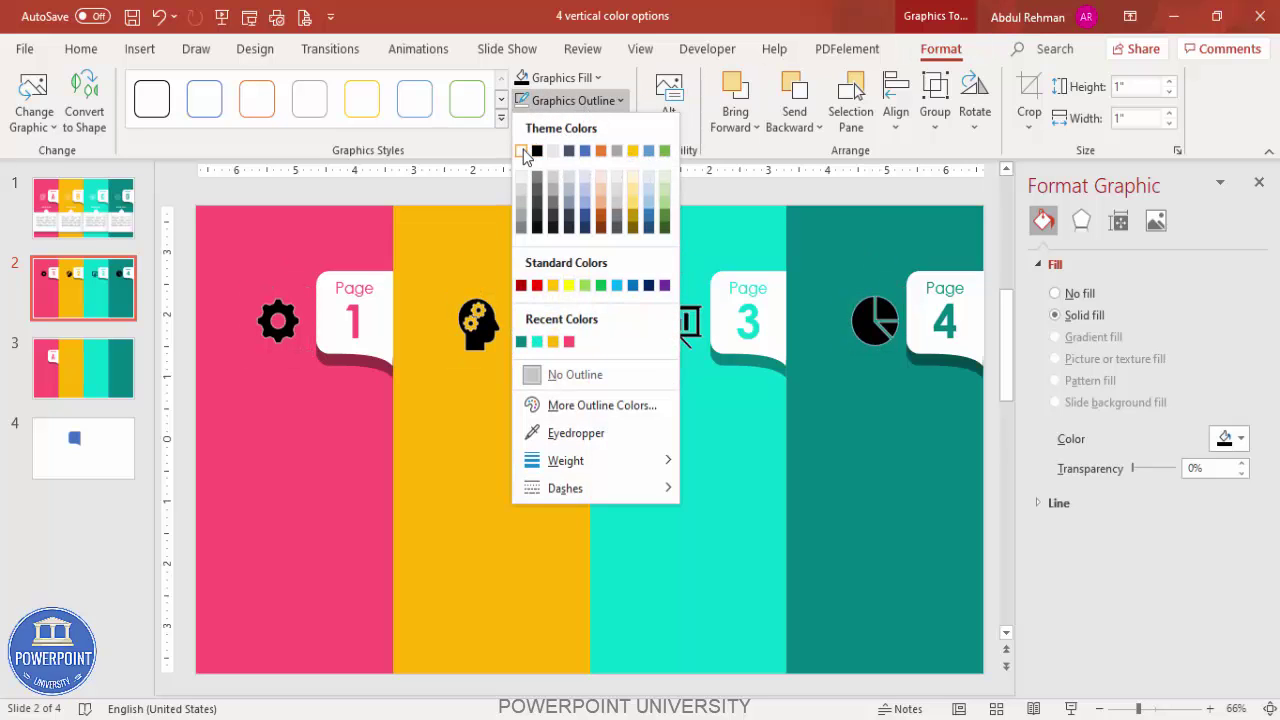
{"action": "left_click", "coordinate": [527, 157]}
{"action": "left_click", "coordinate": [596, 78]}
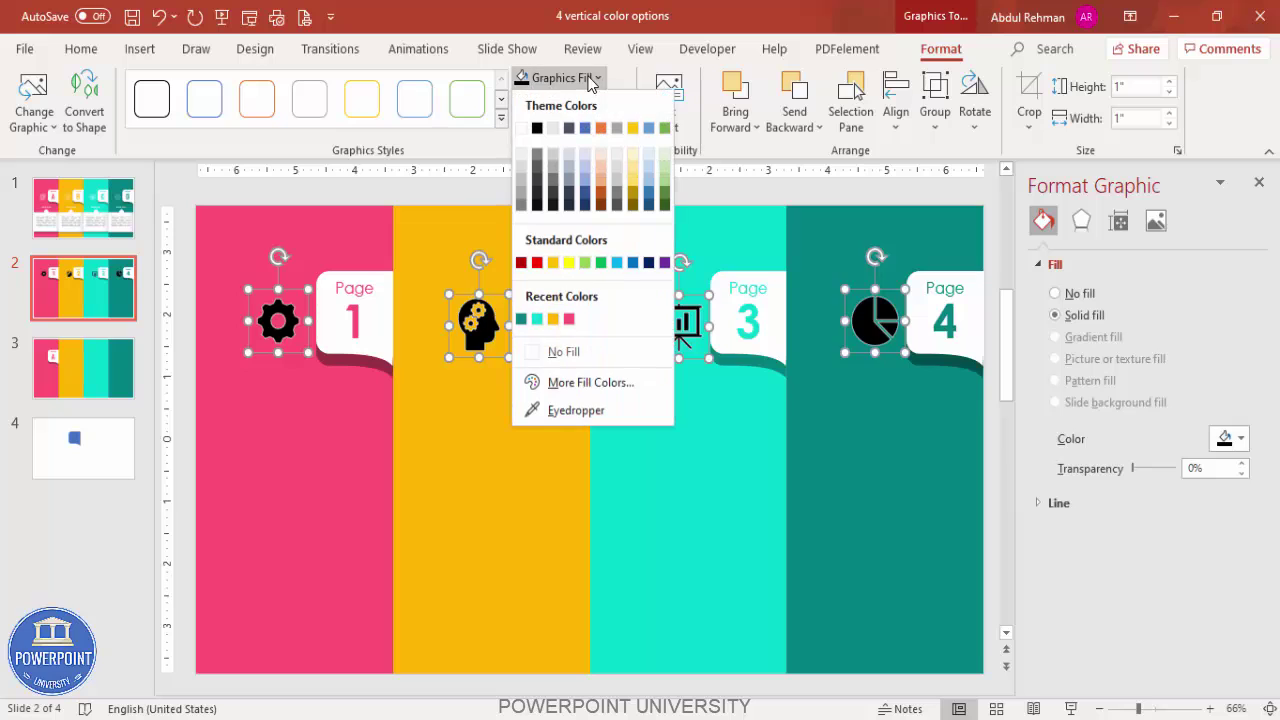
{"action": "left_click", "coordinate": [579, 350]}
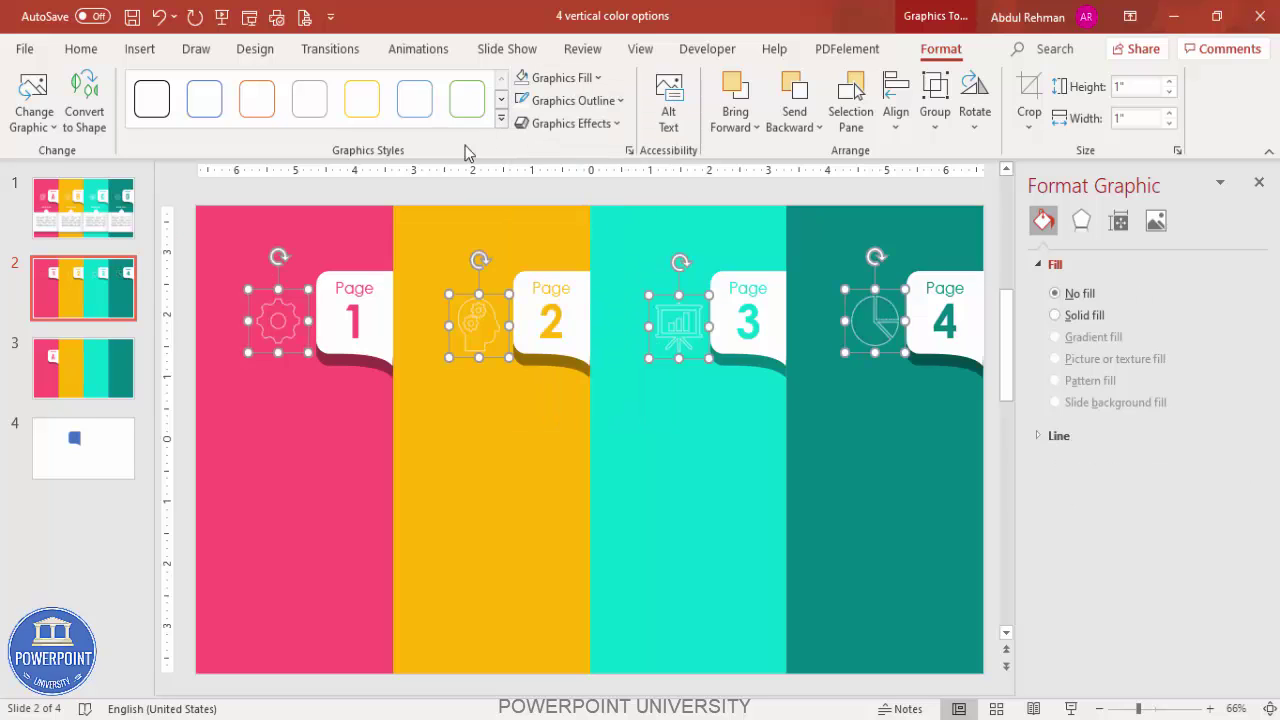
Set the outline weight of the four icons to 2¼ pt.
{"action": "left_click", "coordinate": [562, 100]}
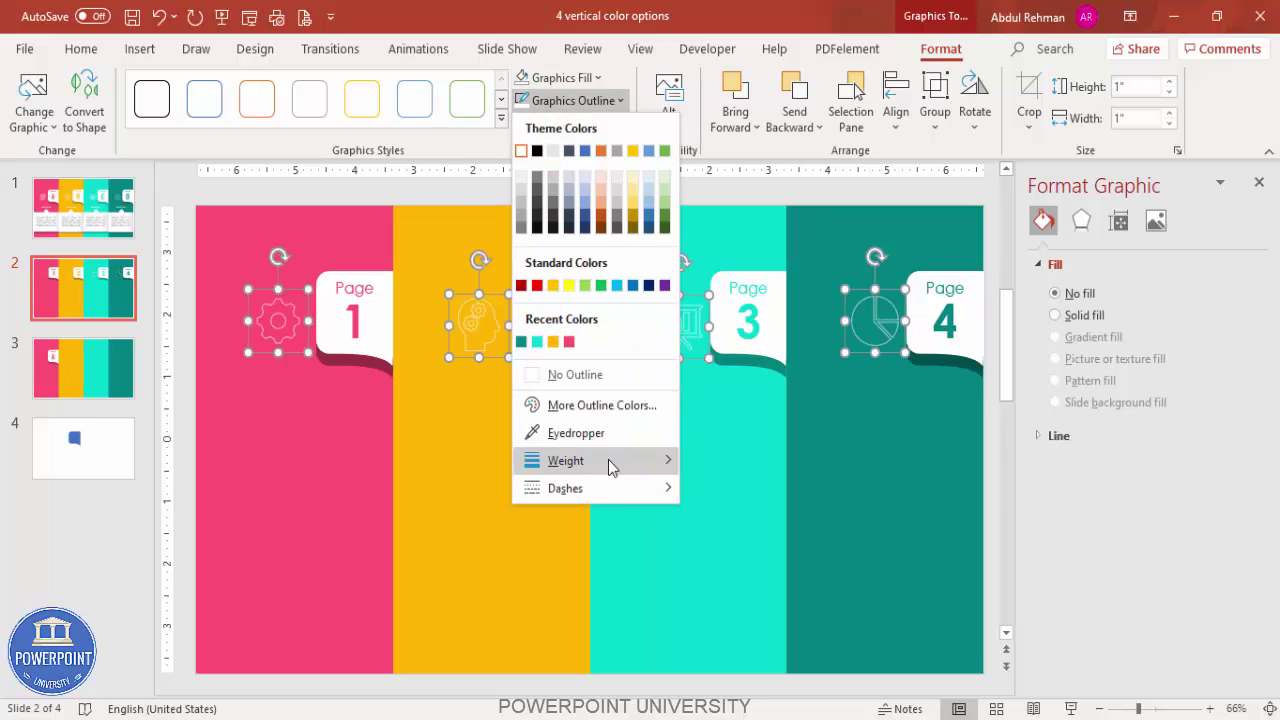
{"action": "mouse_move", "coordinate": [608, 459]}
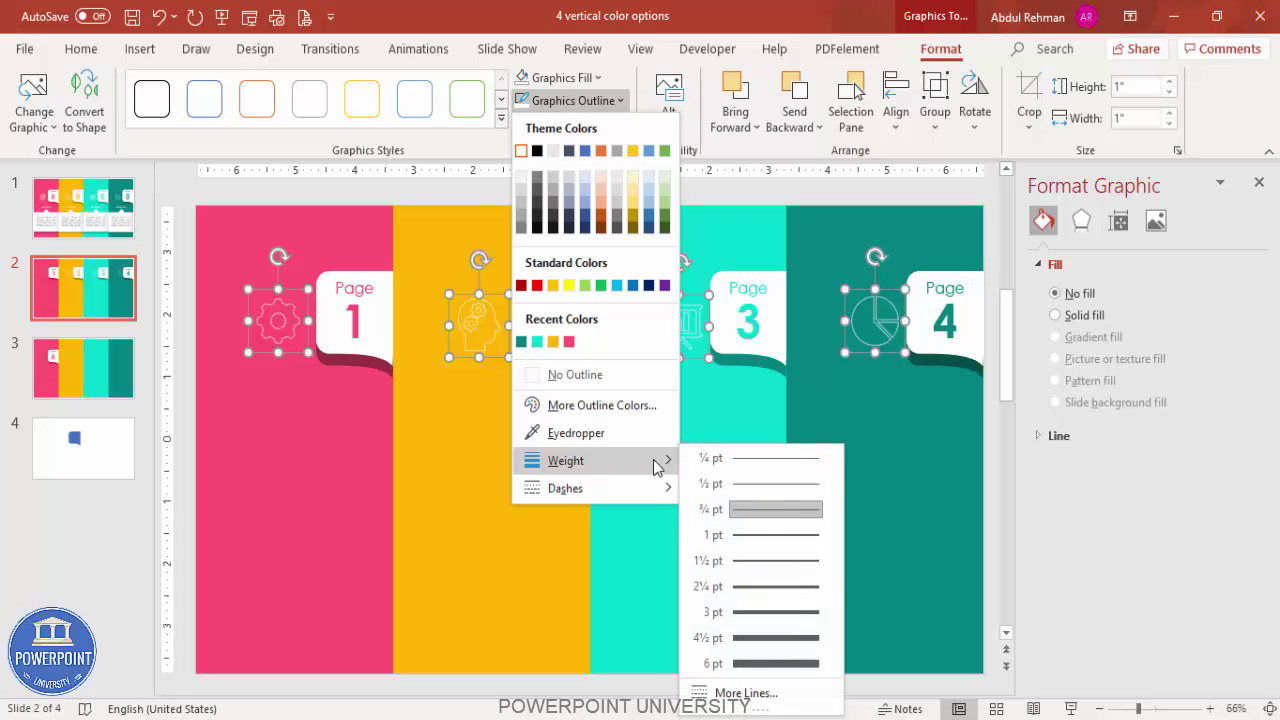
{"action": "left_click", "coordinate": [767, 584]}
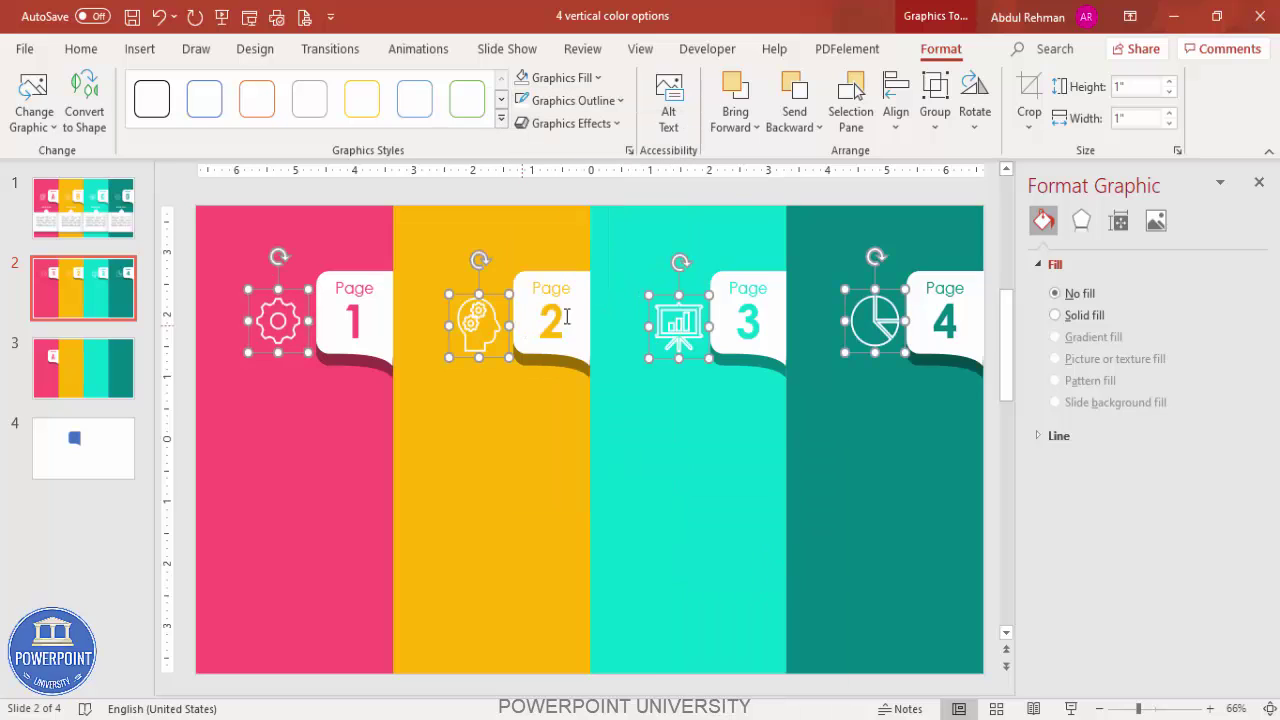
{"action": "left_click", "coordinate": [697, 193]}
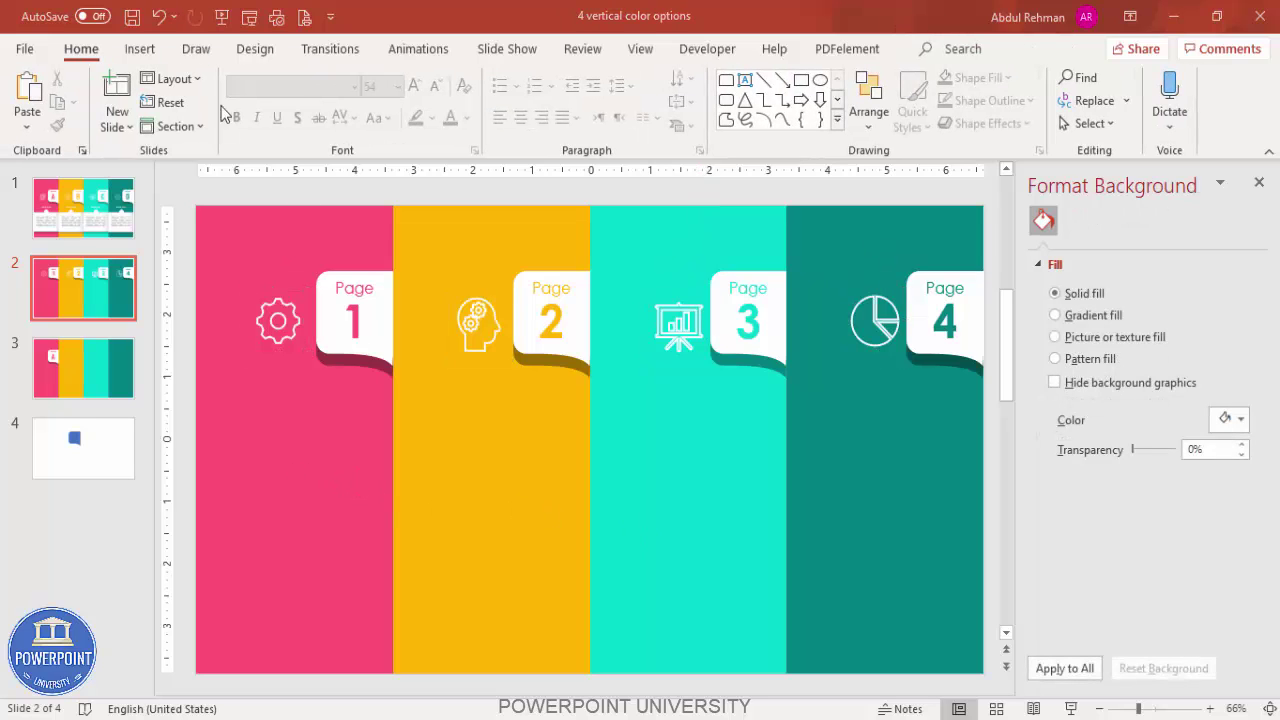
Draw a rectangle about 3.33" wide and 2.62" high across the full width of the pink band, below its page tab.
{"action": "left_click", "coordinate": [140, 48]}
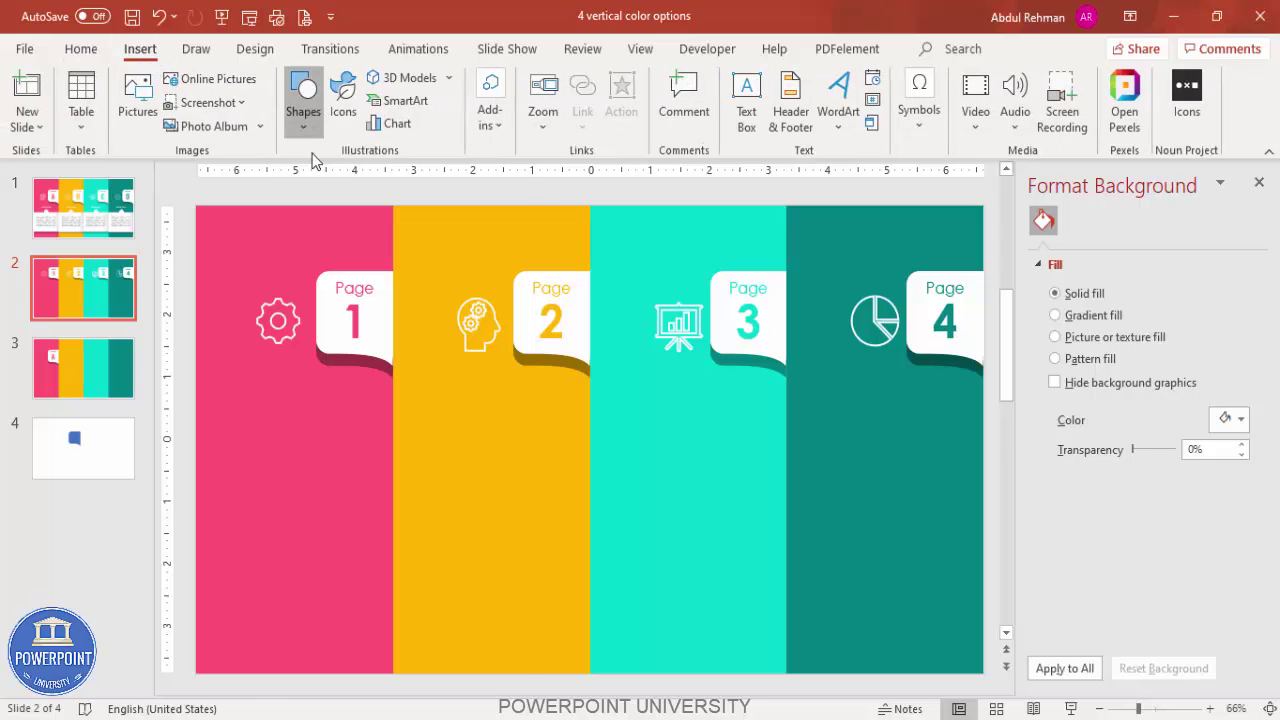
{"action": "left_click", "coordinate": [303, 105]}
{"action": "left_click", "coordinate": [295, 315]}
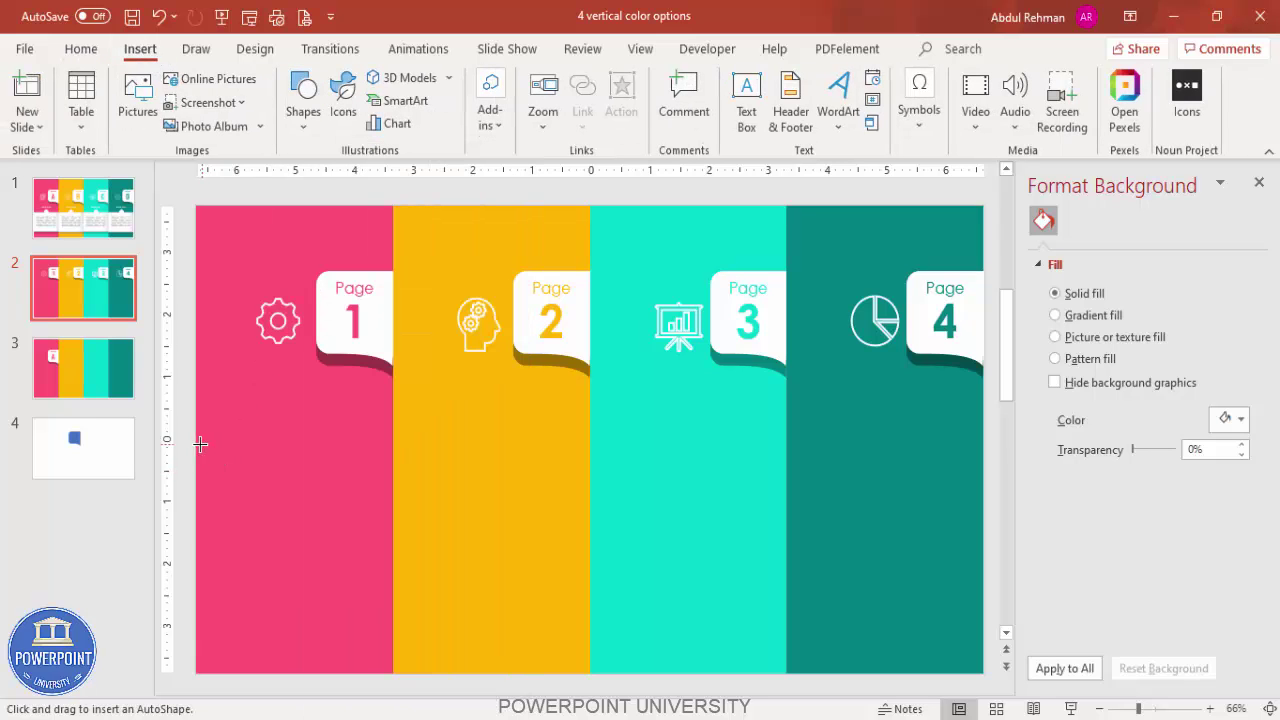
{"action": "left_click_drag", "start_coordinate": [196, 440], "coordinate": [394, 602]}
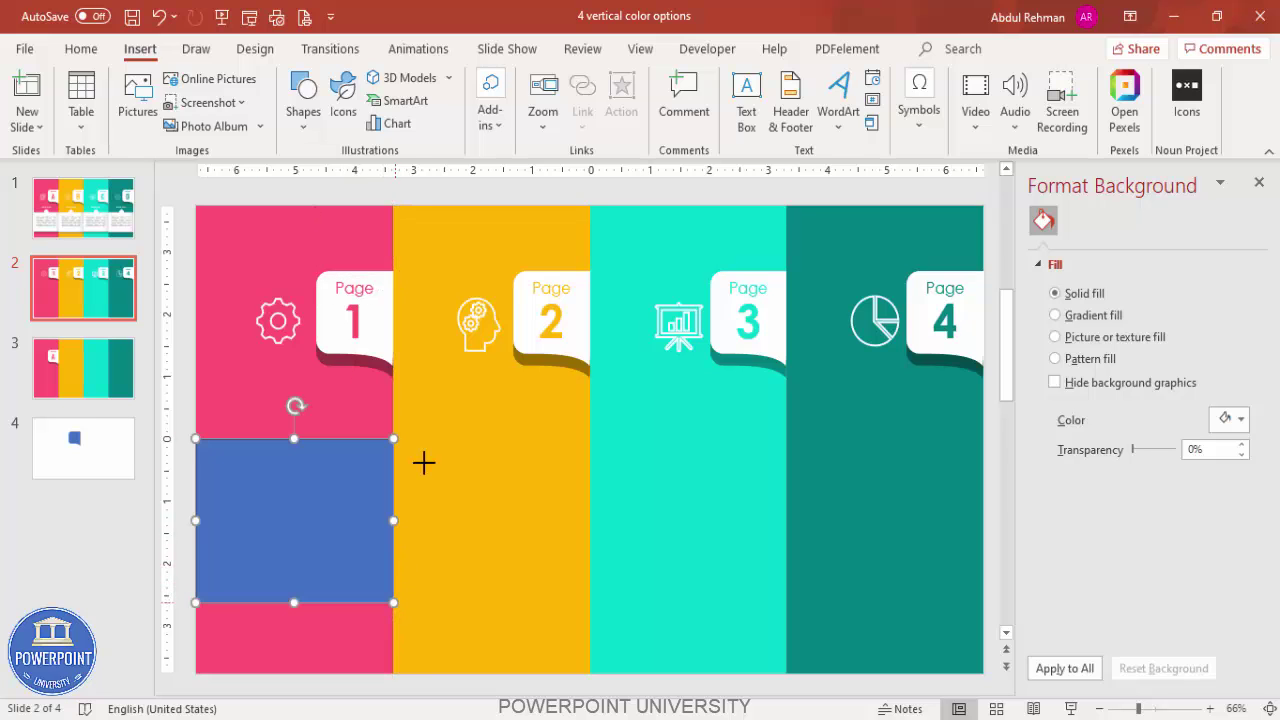
Remove the outline of the rectangle on the pink band and fill it white.
{"action": "left_click", "coordinate": [512, 101]}
{"action": "left_click", "coordinate": [505, 370]}
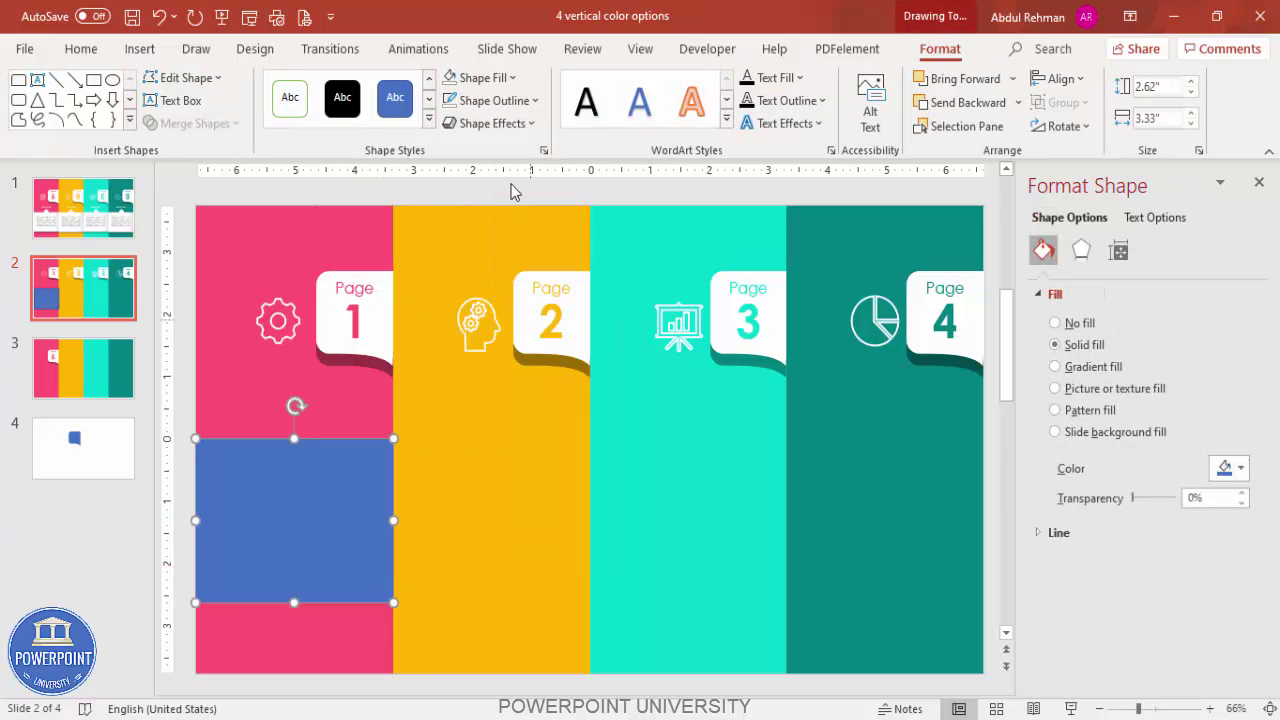
{"action": "left_click", "coordinate": [485, 77]}
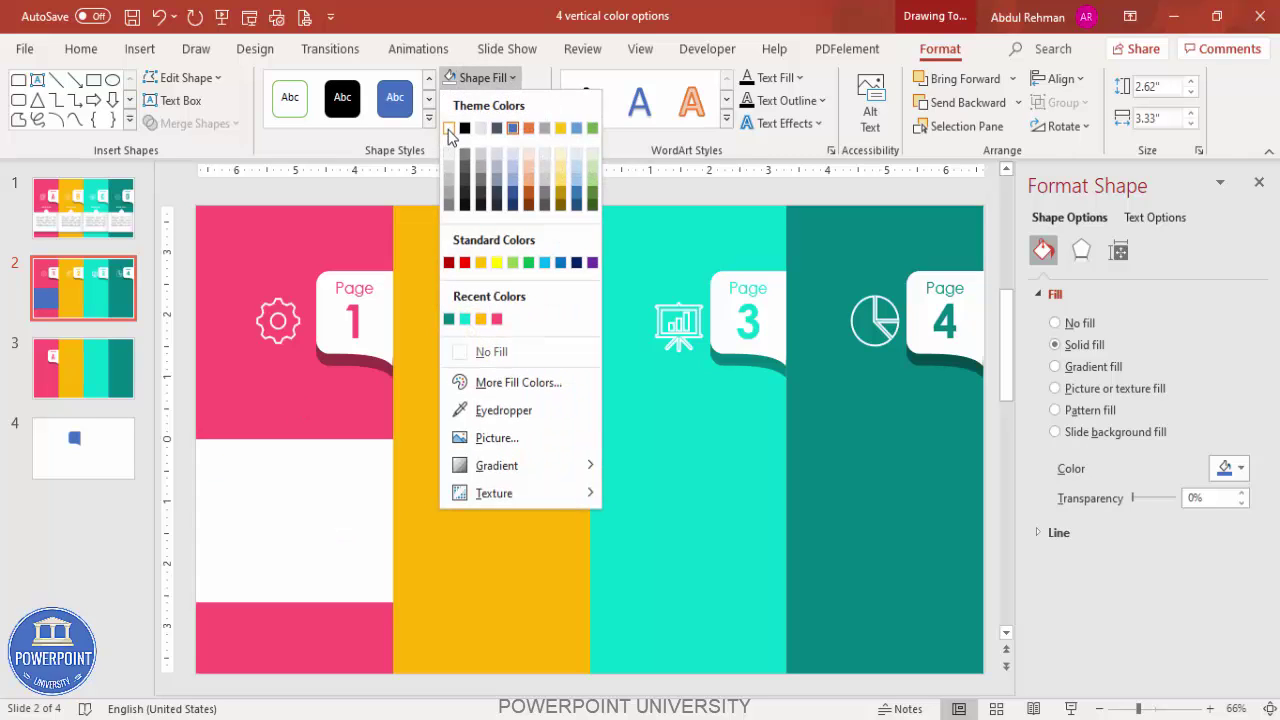
{"action": "left_click", "coordinate": [449, 128]}
{"action": "left_click", "coordinate": [349, 432]}
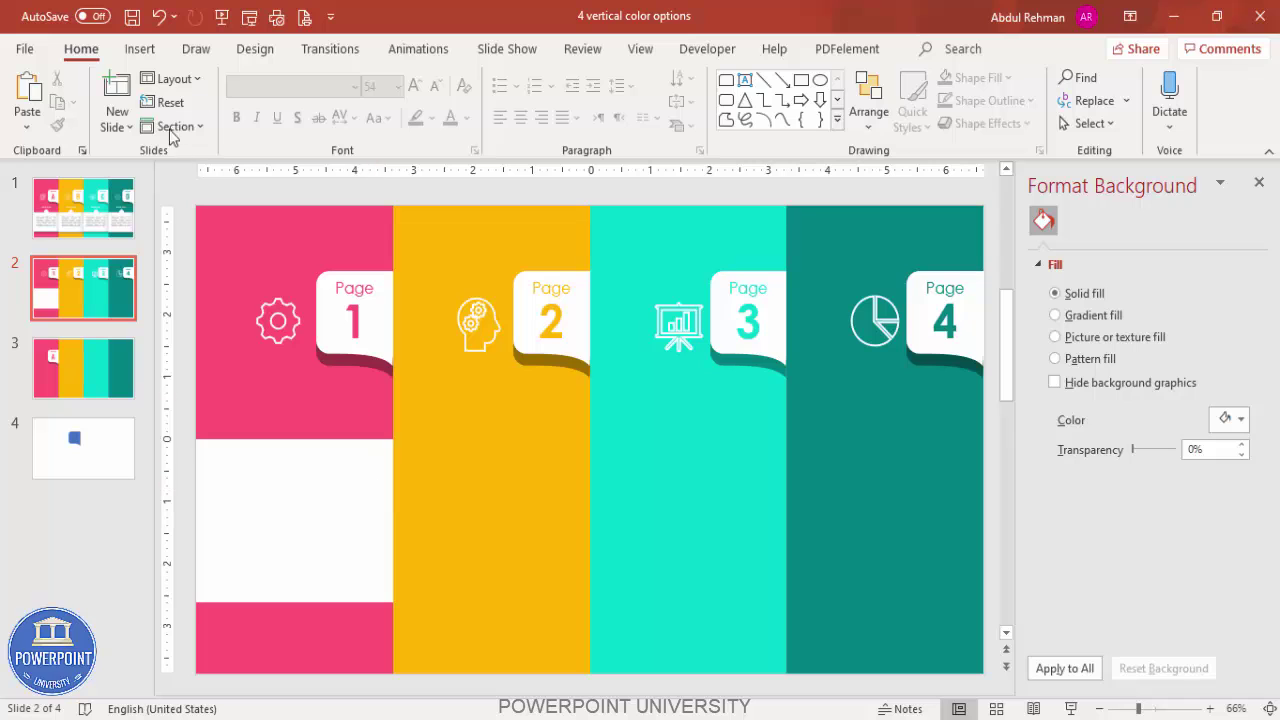
Draw a narrow rectangle about 0.57" wide and 2.62" high along the white box's right edge, without an outline.
{"action": "left_click", "coordinate": [140, 49]}
{"action": "left_click", "coordinate": [303, 100]}
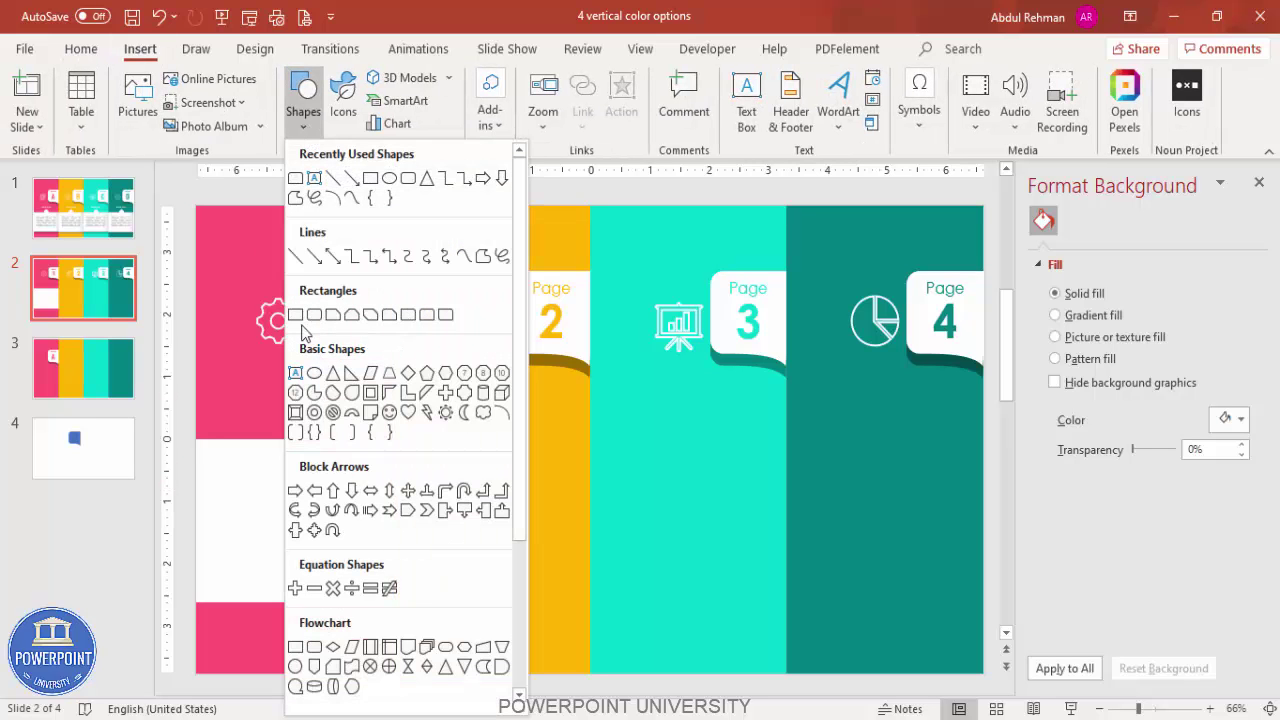
{"action": "left_click", "coordinate": [295, 315]}
{"action": "left_click_drag", "start_coordinate": [393, 438], "coordinate": [358, 602]}
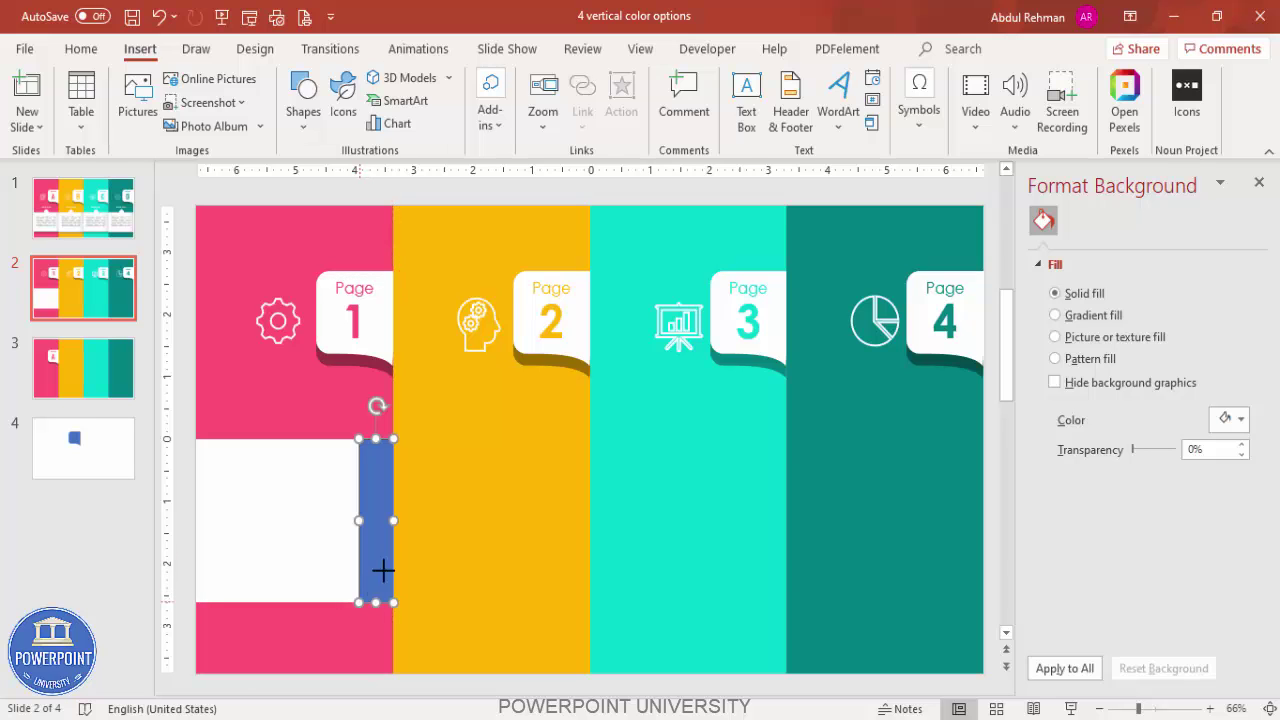
{"action": "left_click", "coordinate": [492, 100]}
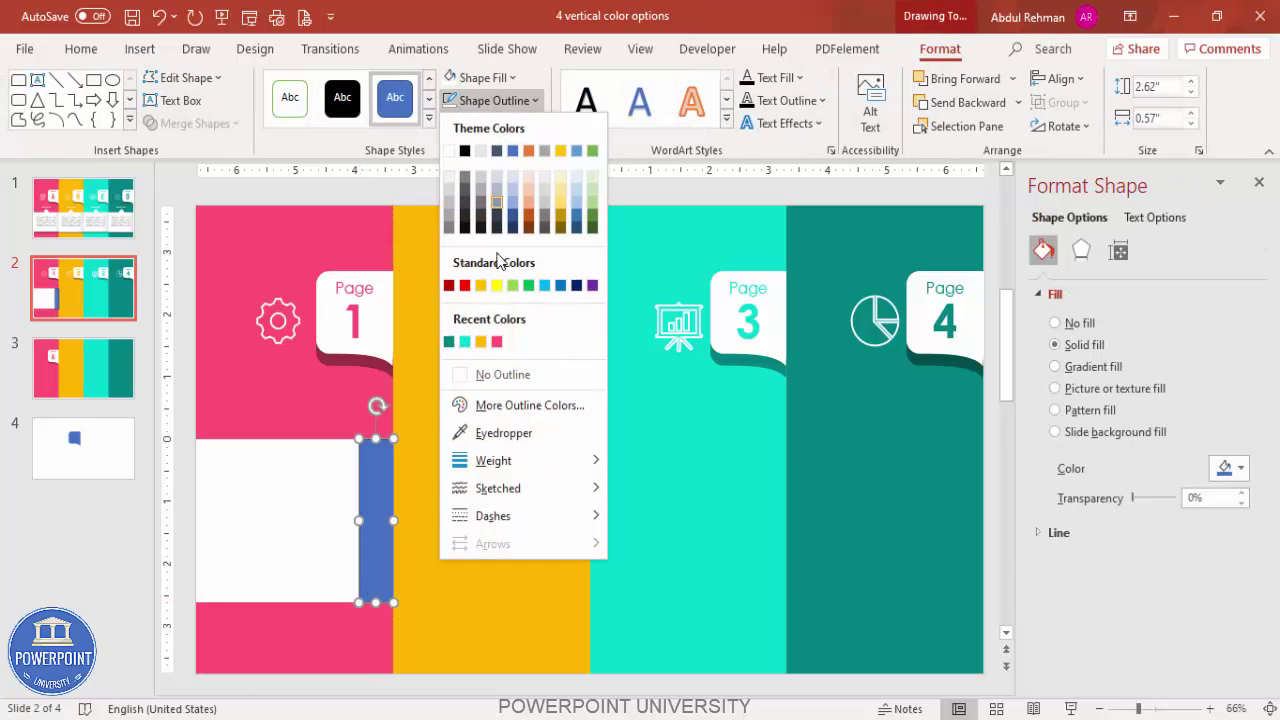
{"action": "left_click", "coordinate": [502, 378]}
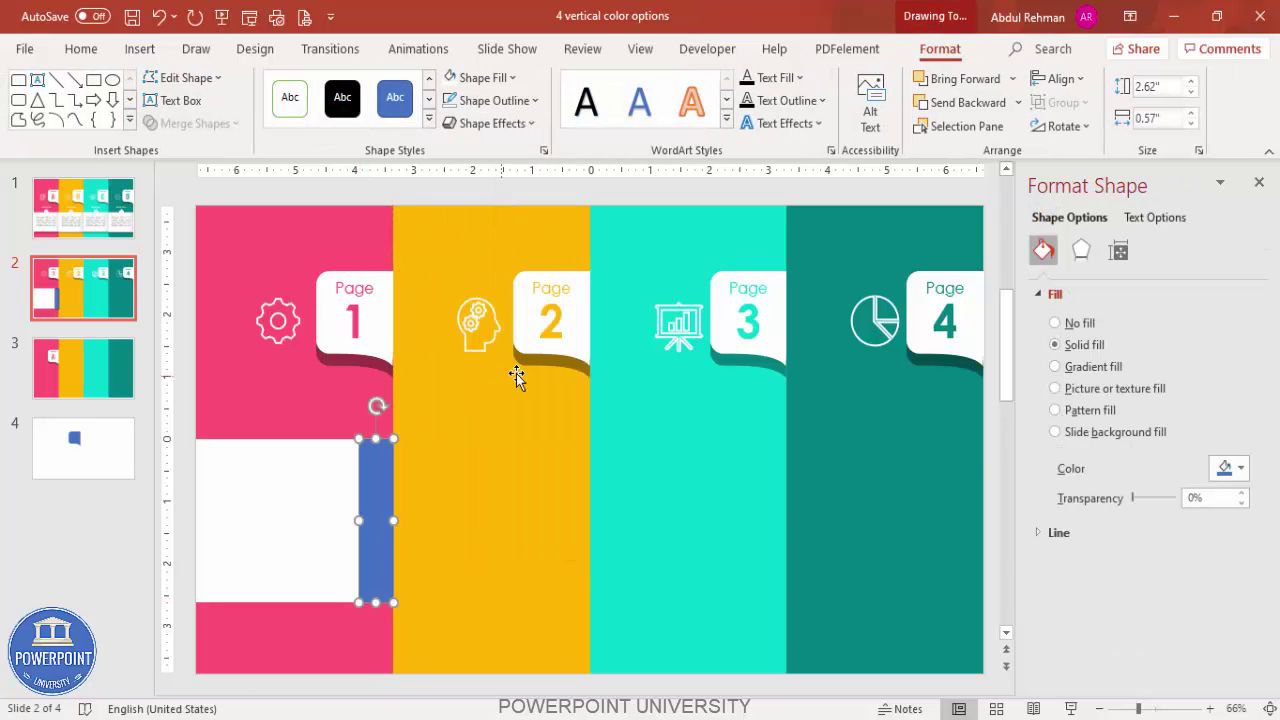
Apply a gradient fill to the narrow rectangle, reduce it to two stops and make the end stop black.
{"action": "left_click", "coordinate": [1098, 367]}
{"action": "left_click", "coordinate": [1163, 610]}
{"action": "left_click", "coordinate": [1236, 610]}
{"action": "left_click", "coordinate": [1236, 610]}
{"action": "left_click", "coordinate": [1184, 612]}
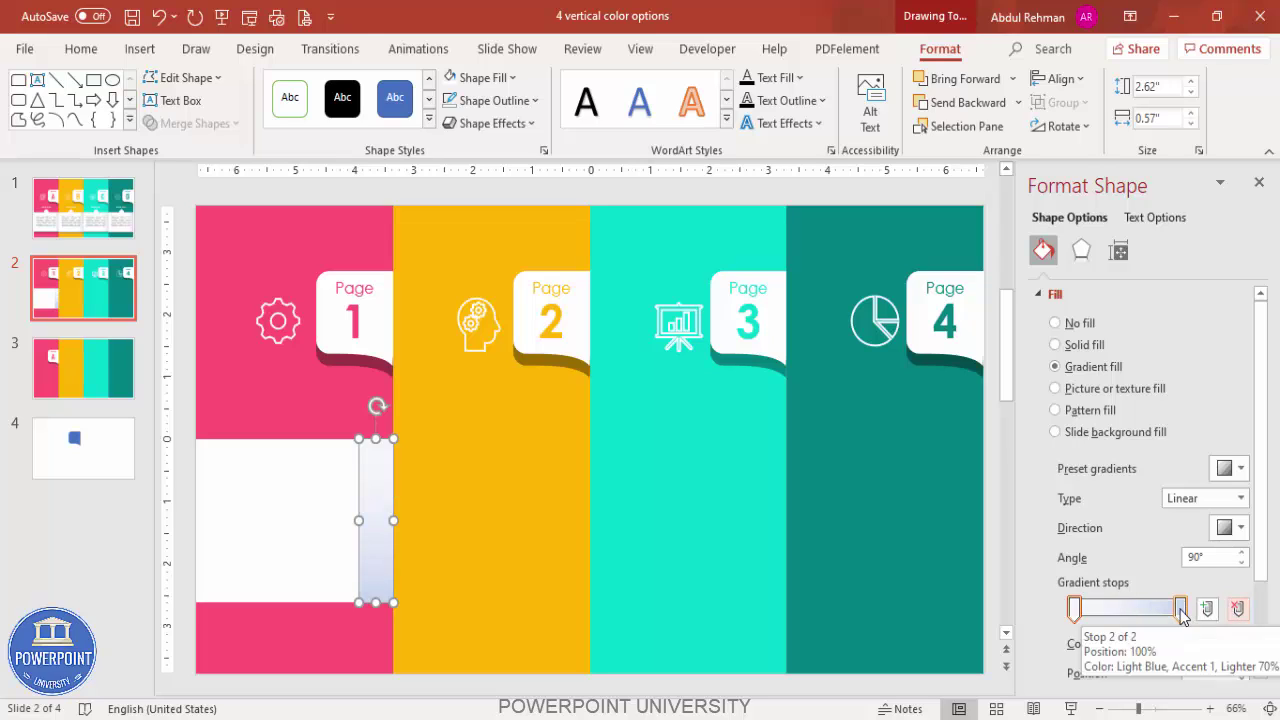
{"action": "left_click", "coordinate": [1229, 642]}
{"action": "left_click", "coordinate": [1141, 376]}
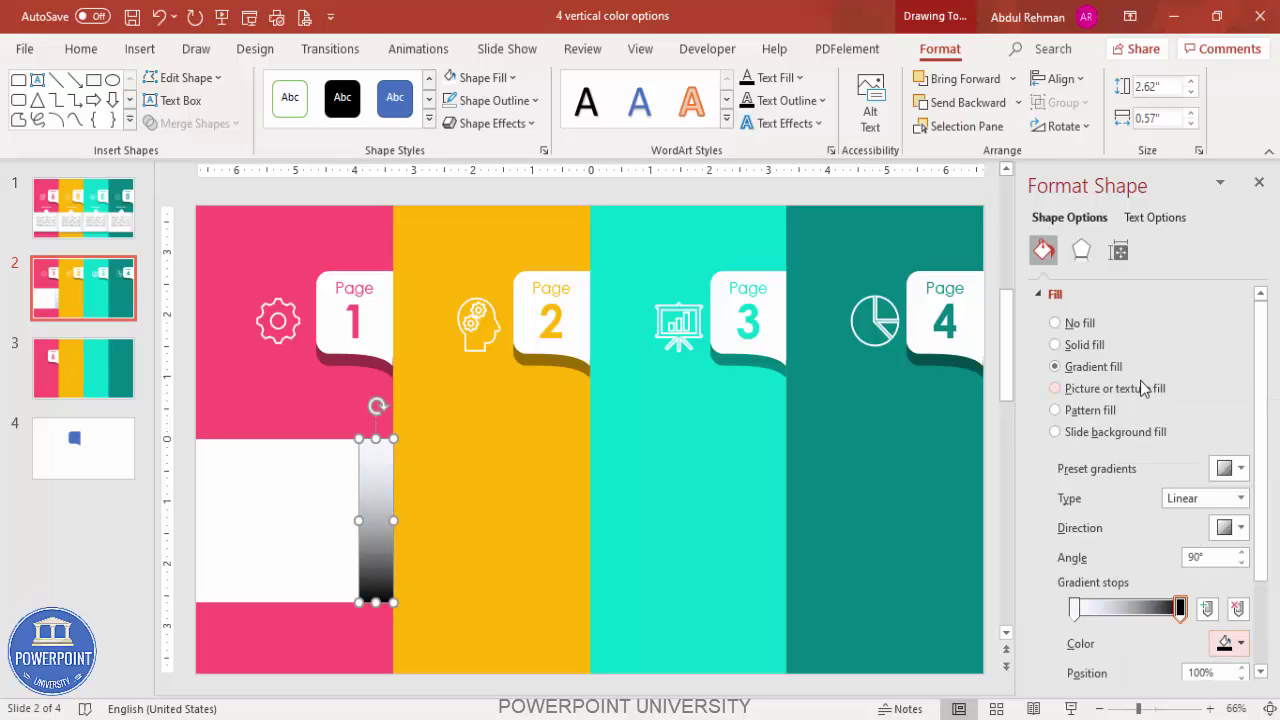
Run the narrow rectangle's gradient linearly to the right at 0° and make its start stop white.
{"action": "left_click", "coordinate": [1230, 527]}
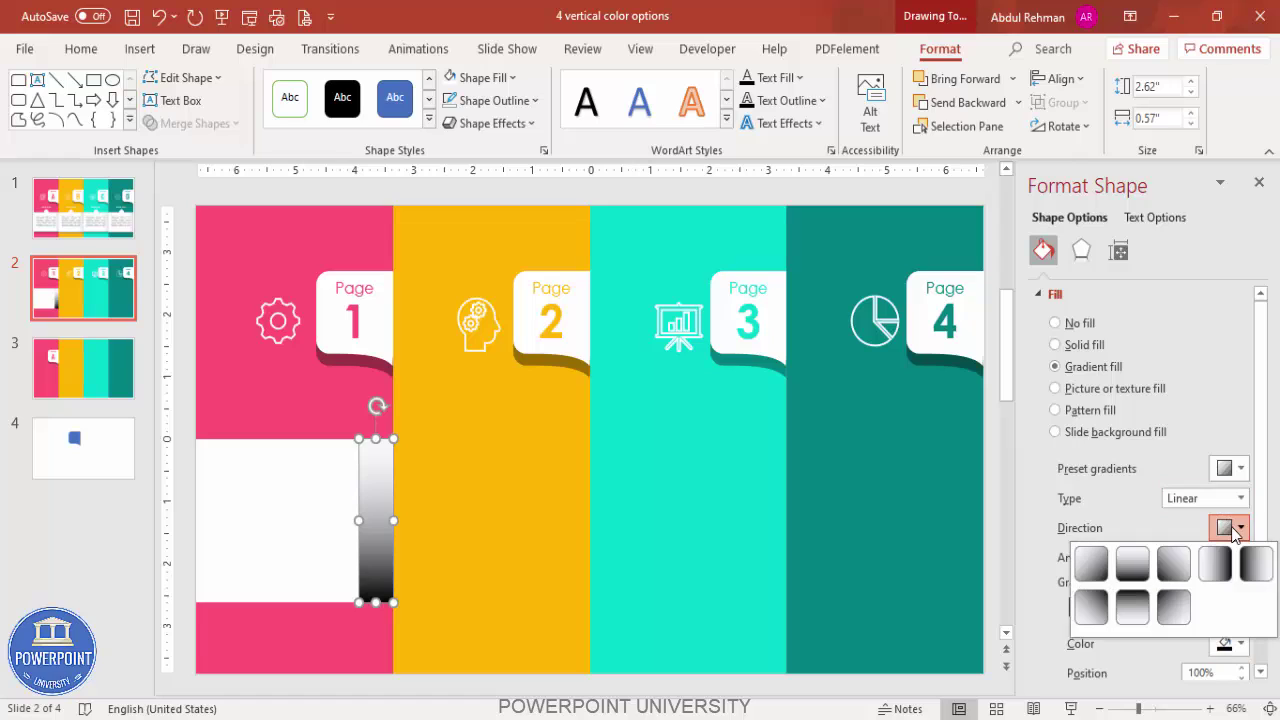
{"action": "left_click", "coordinate": [1214, 564]}
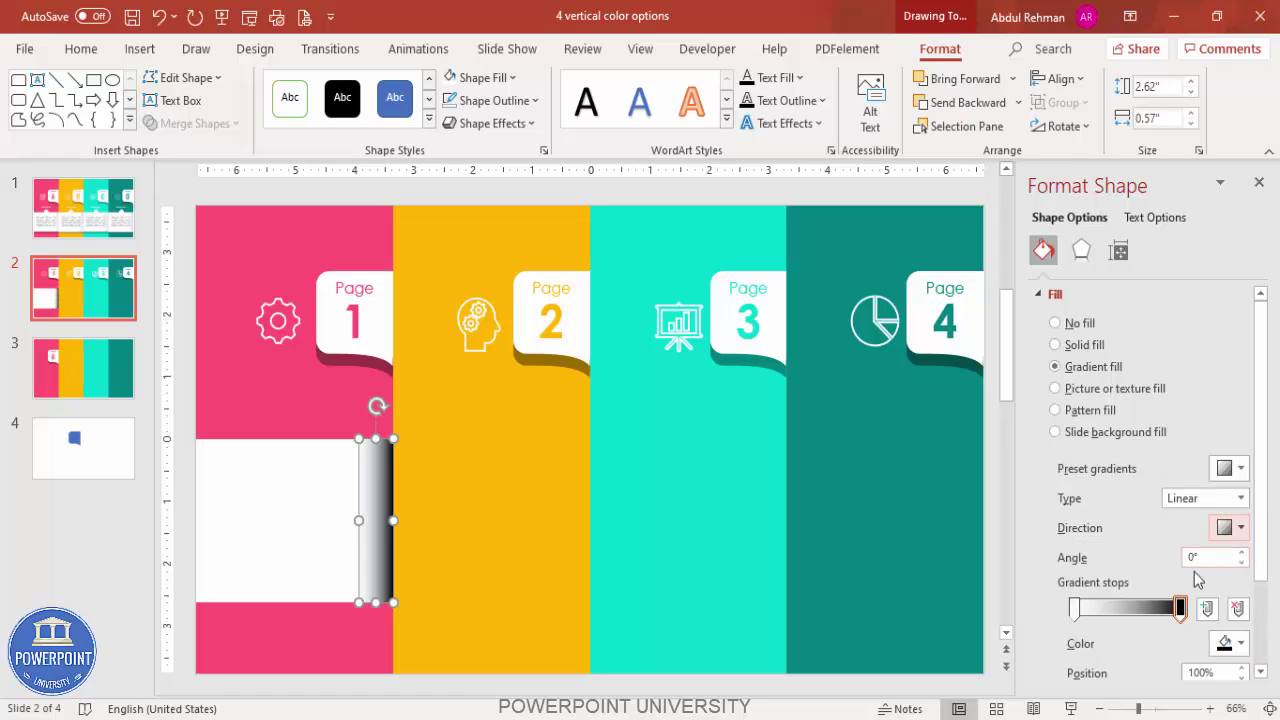
{"action": "left_click", "coordinate": [1076, 608]}
{"action": "left_click", "coordinate": [1230, 643]}
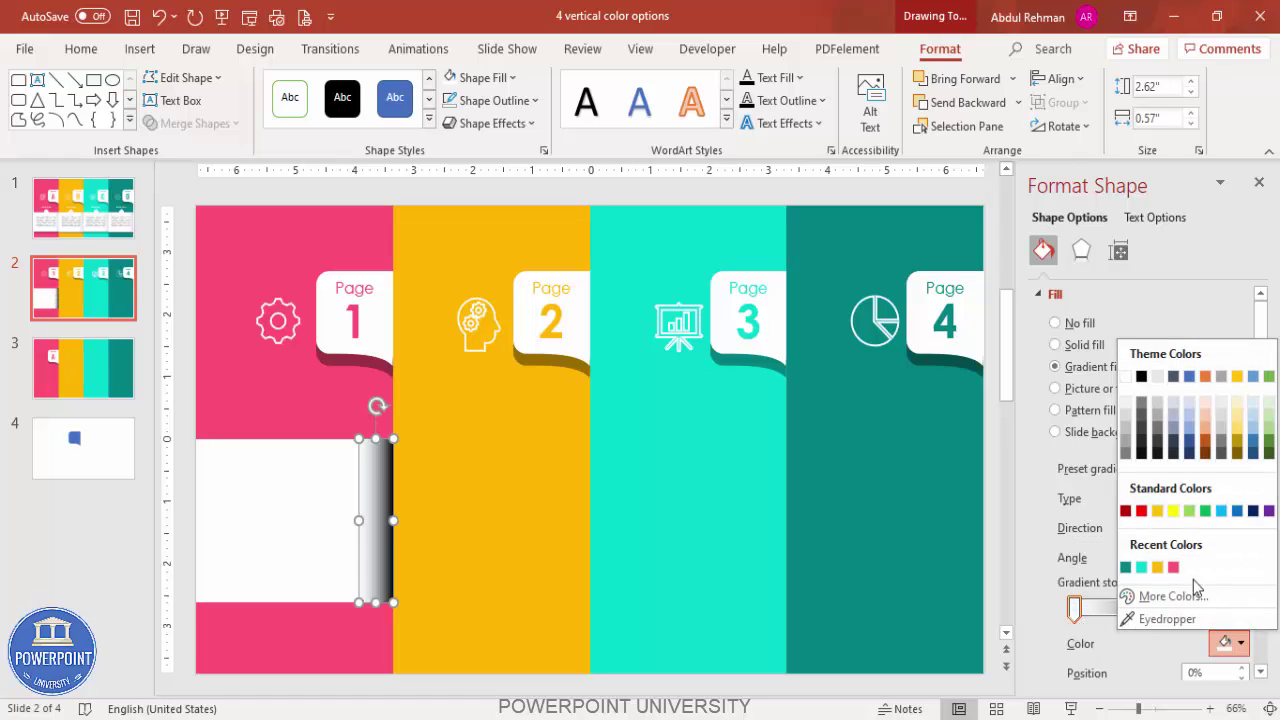
{"action": "left_click", "coordinate": [1126, 377]}
Set the black gradient stop's transparency to 52% and widen the shading rectangle leftward to about 0.68".
{"action": "scroll", "coordinate": [1108, 540], "scroll_direction": "down", "scroll_amount": 3}
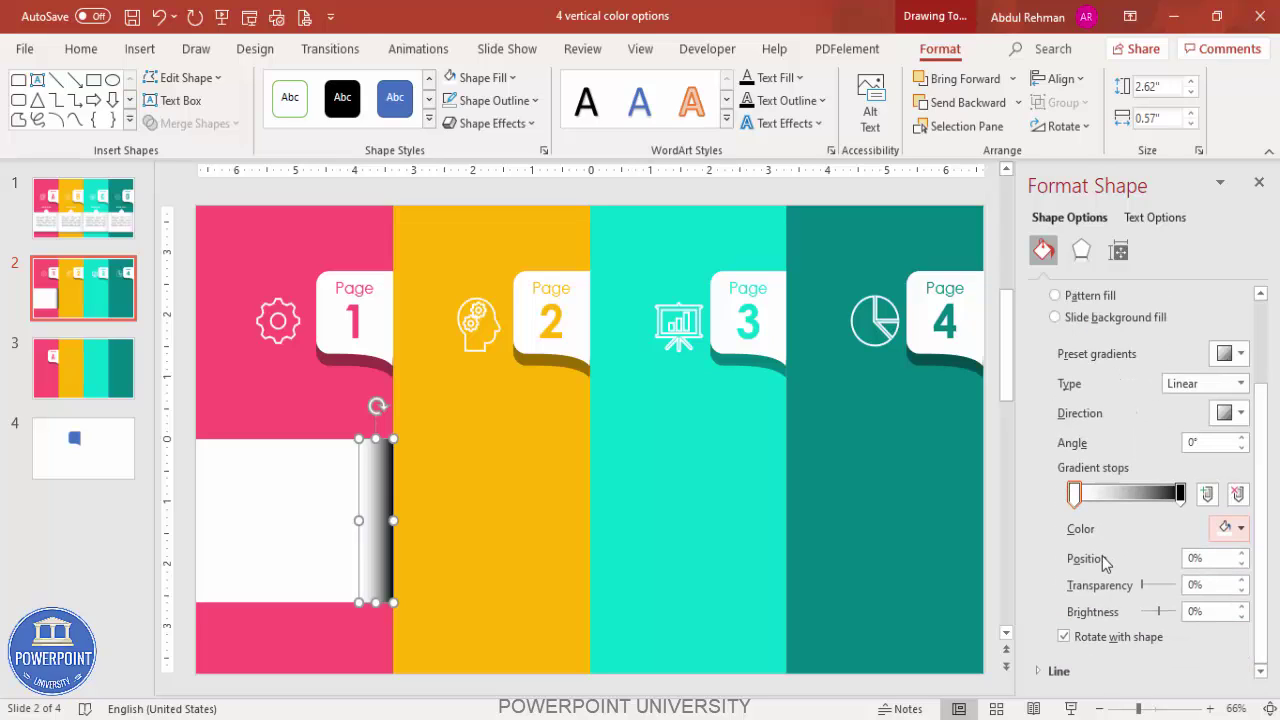
{"action": "mouse_move", "coordinate": [1145, 593]}
{"action": "left_mouse_down"}
{"action": "mouse_move", "coordinate": [1197, 597]}
{"action": "mouse_move", "coordinate": [1160, 588]}
{"action": "left_mouse_up"}
{"action": "left_click", "coordinate": [1179, 492]}
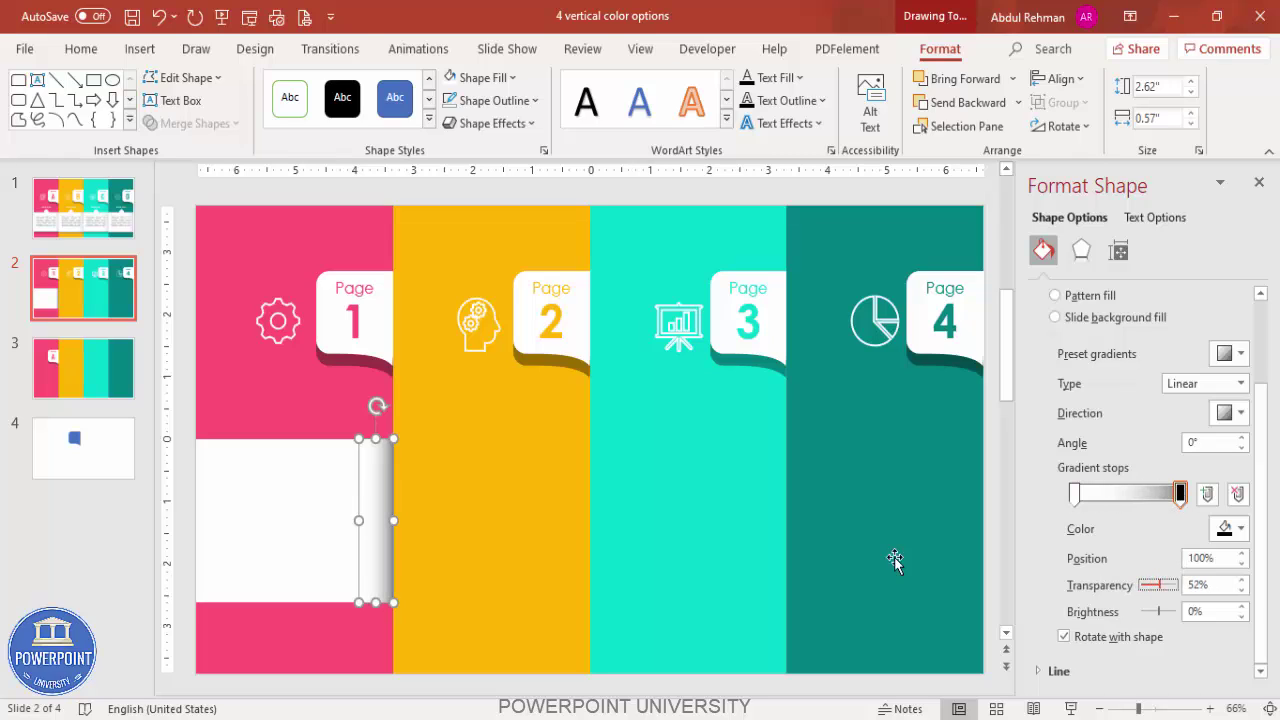
{"action": "left_click_drag", "start_coordinate": [358, 520], "coordinate": [352, 520]}
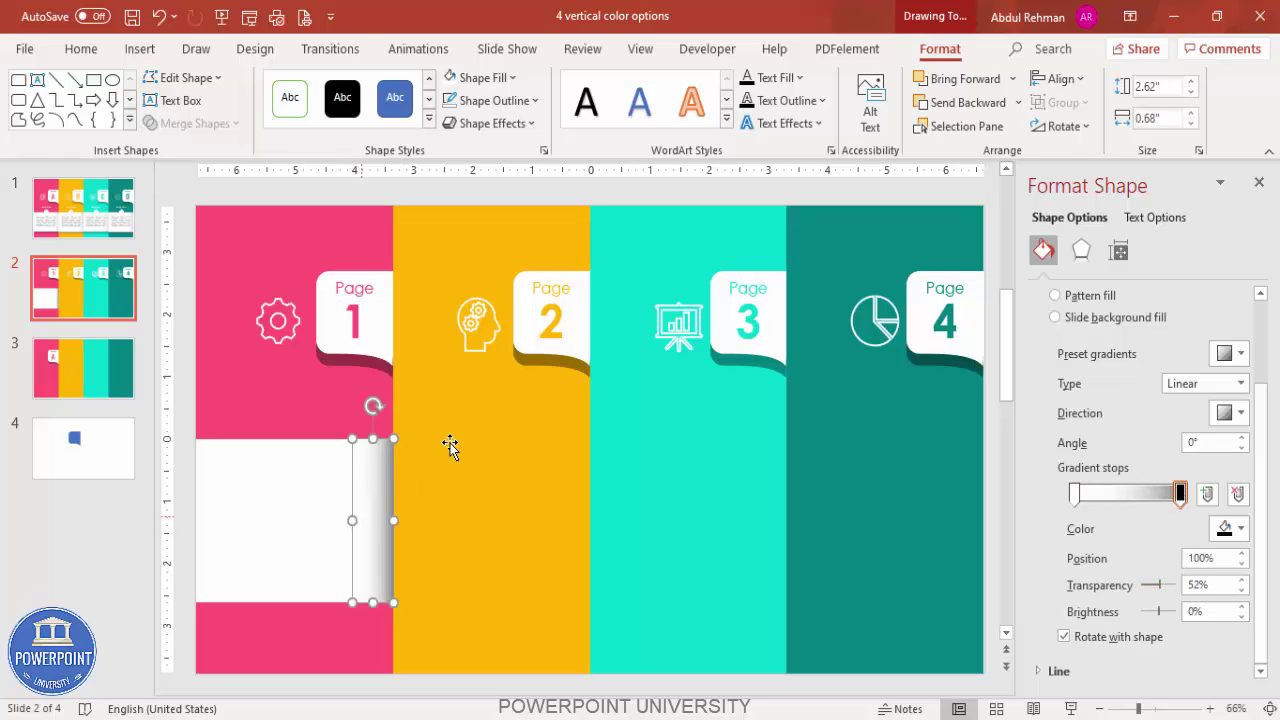
{"action": "left_click", "coordinate": [500, 207]}
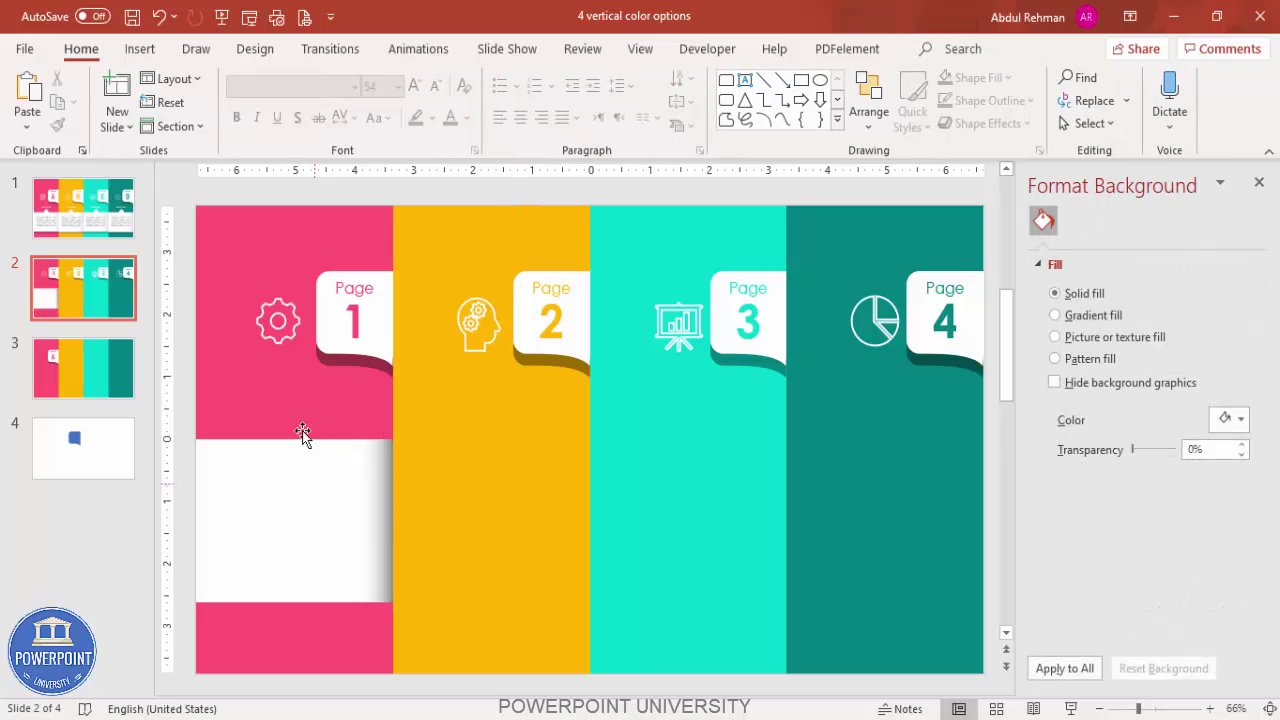
Add a text box inside the white box and generate one placeholder paragraph in it with =lorem(1).
{"action": "left_click", "coordinate": [140, 48]}
{"action": "left_click", "coordinate": [746, 105]}
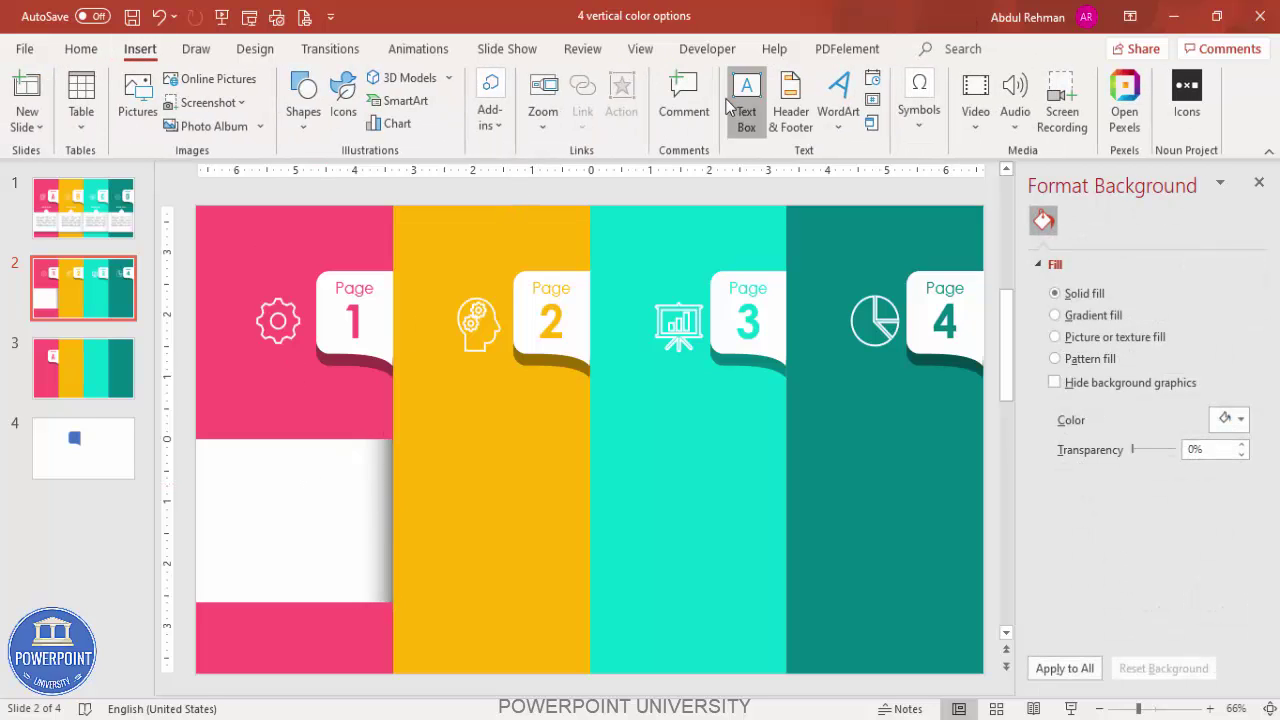
{"action": "left_click_drag", "start_coordinate": [224, 471], "coordinate": [388, 572]}
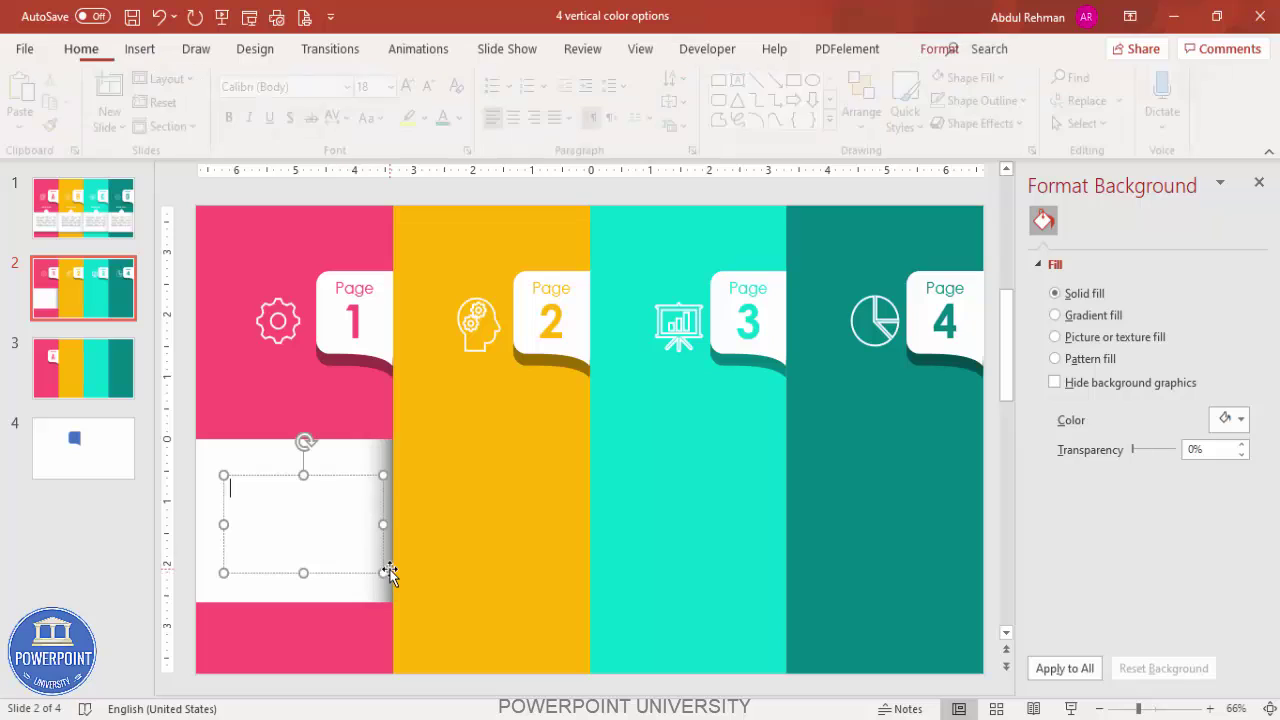
{"action": "type", "text": "="}
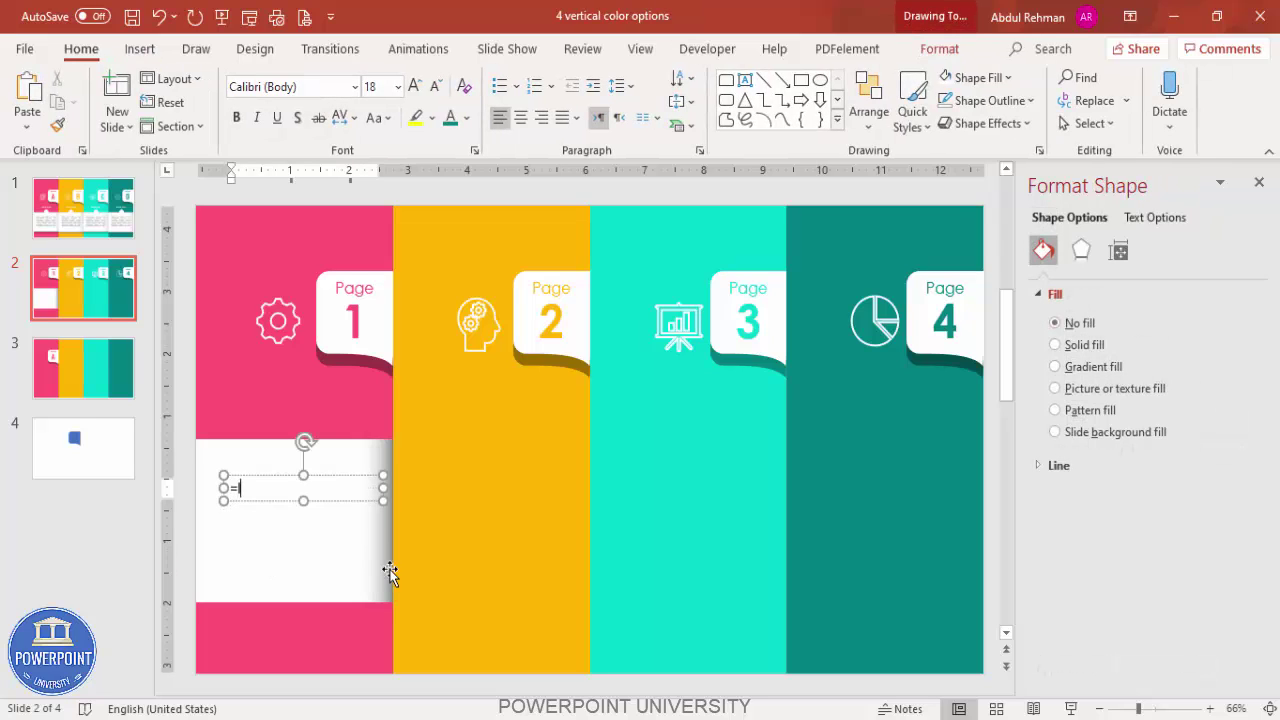
{"action": "type", "text": "lorem(1)"}
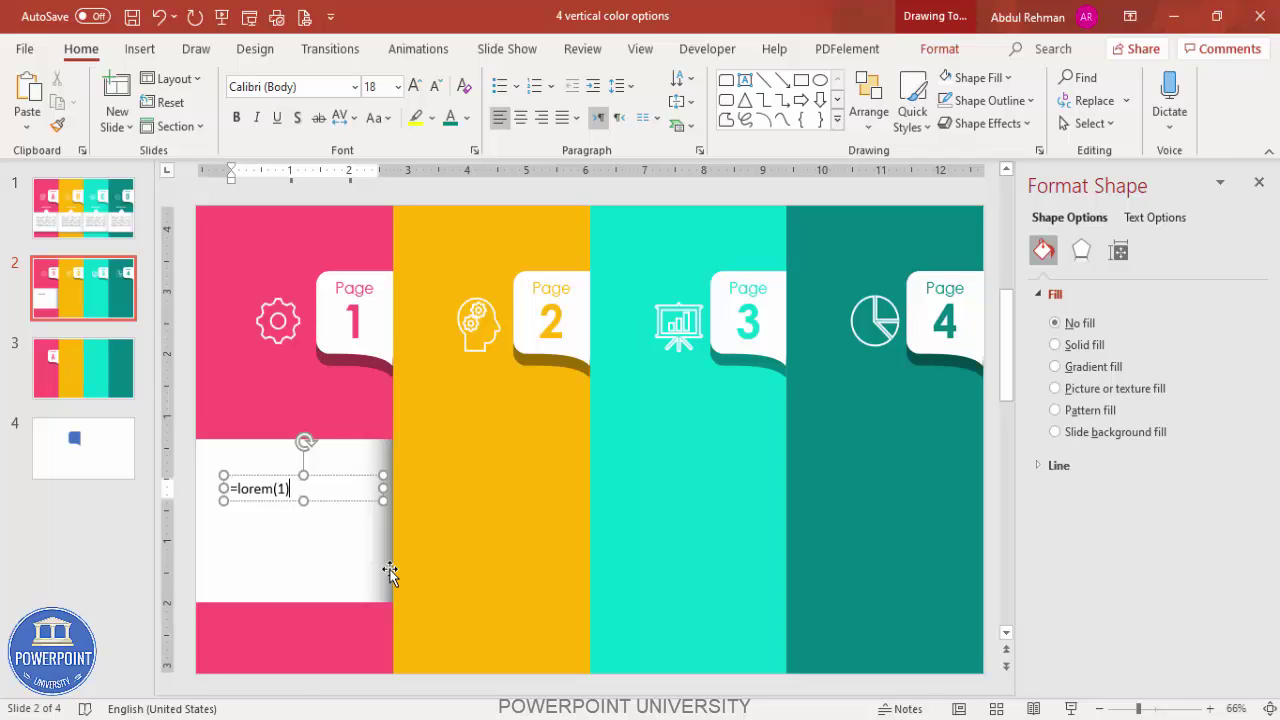
{"action": "key", "text": "Return"}
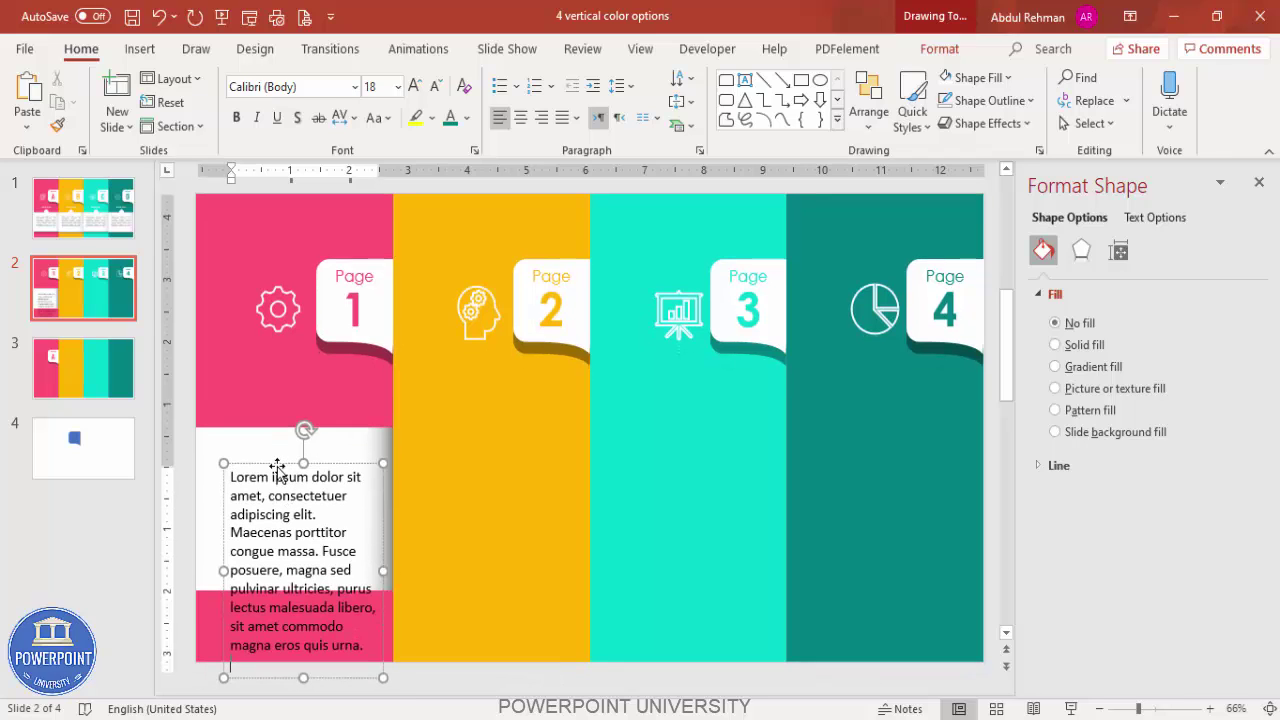
Justify the placeholder paragraph and color its text medium gray from the theme's black shades.
{"action": "left_click", "coordinate": [278, 470]}
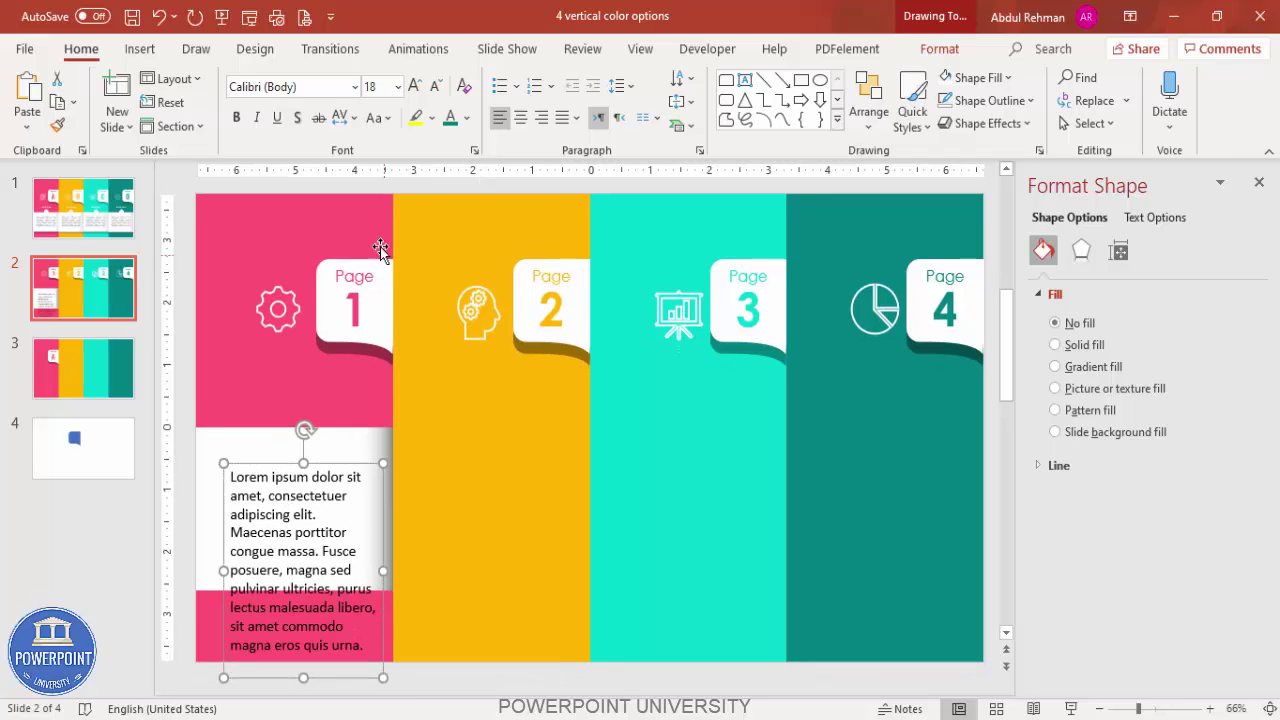
{"action": "left_click", "coordinate": [563, 120]}
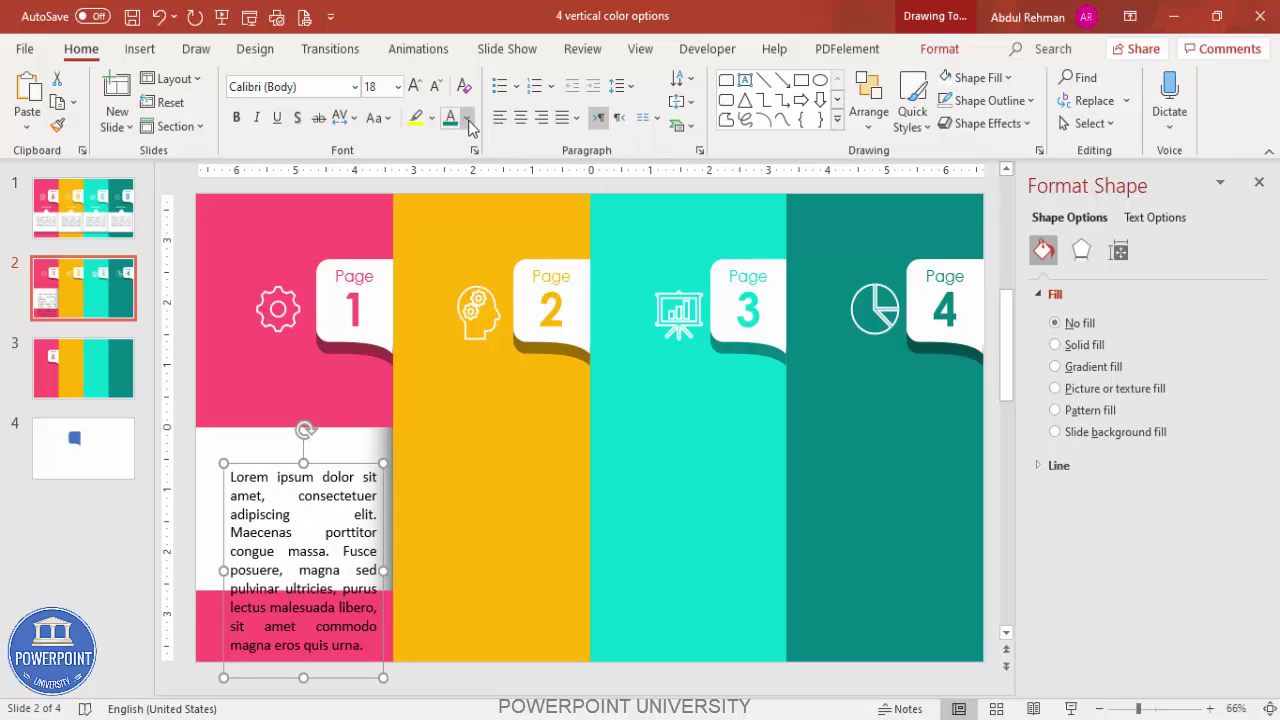
{"action": "left_click", "coordinate": [468, 119]}
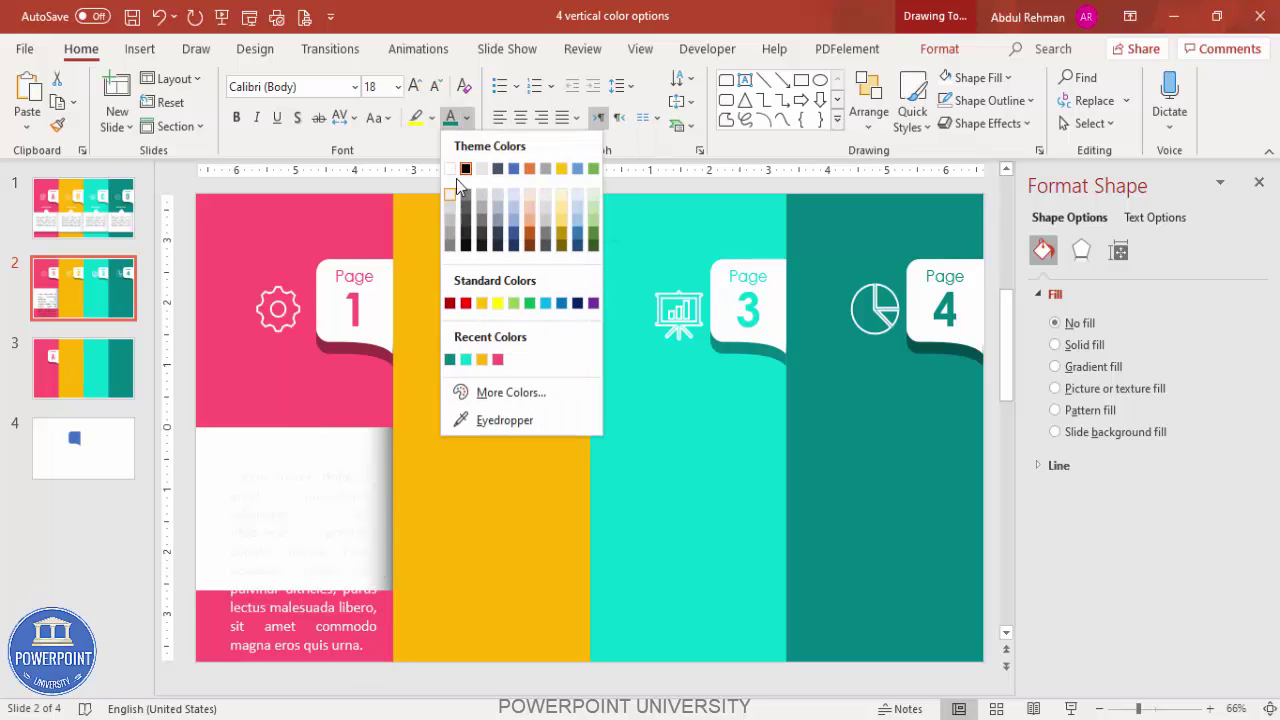
{"action": "left_click", "coordinate": [467, 200]}
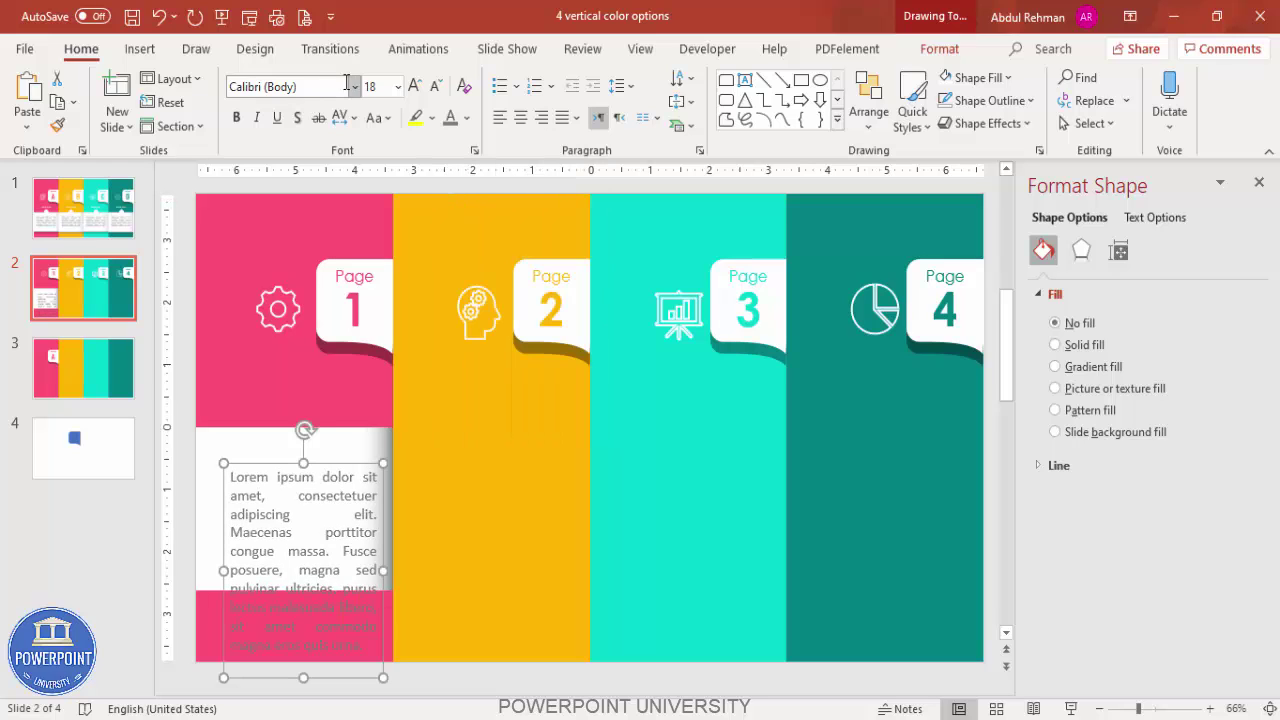
Reduce the placeholder paragraph to 12 pt and center its text box horizontally in the white box.
{"action": "left_click", "coordinate": [435, 86]}
{"action": "left_click", "coordinate": [435, 86]}
{"action": "left_click", "coordinate": [435, 86]}
{"action": "left_click", "coordinate": [435, 86]}
{"action": "left_click", "coordinate": [435, 86]}
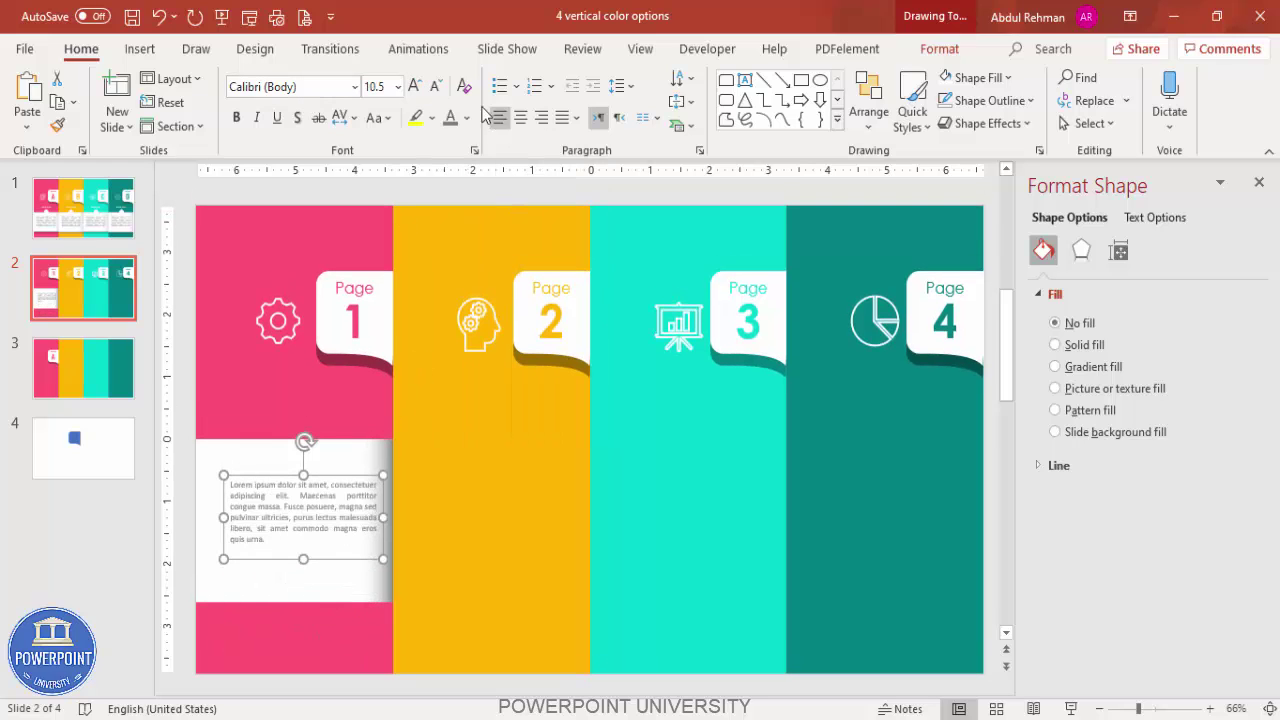
{"action": "left_click", "coordinate": [416, 88]}
{"action": "left_click", "coordinate": [416, 88]}
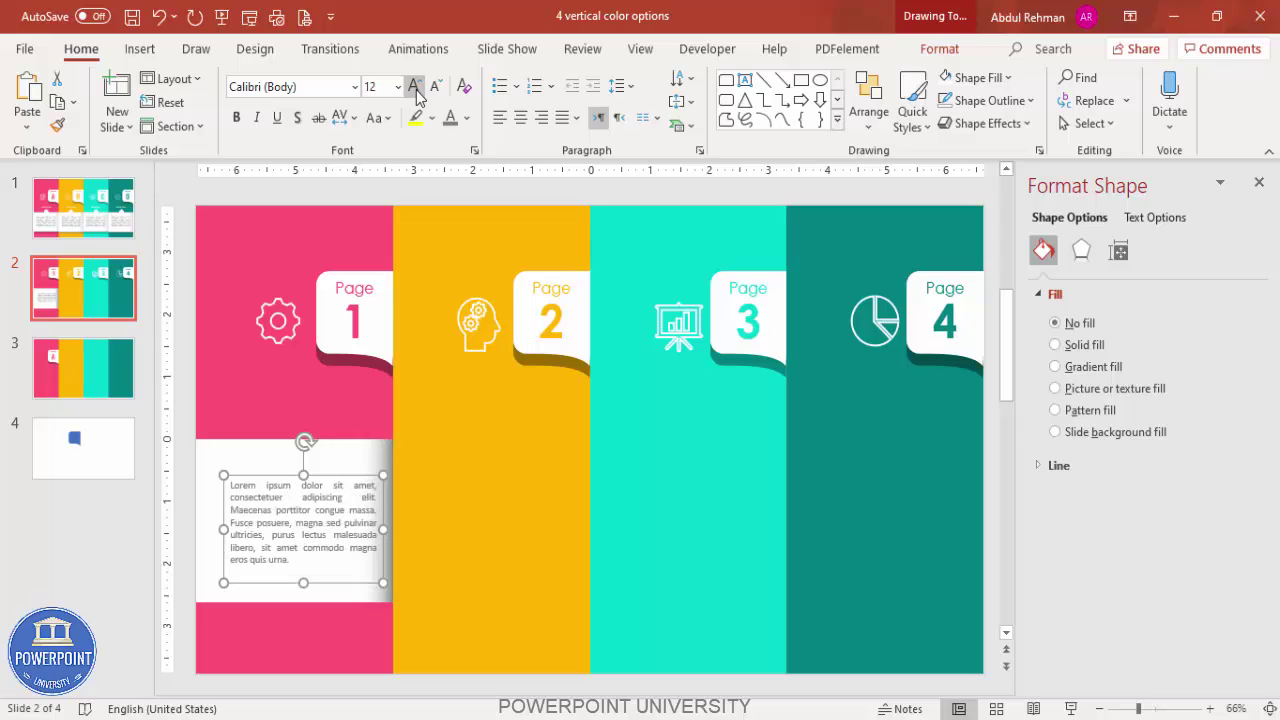
{"action": "left_click_drag", "start_coordinate": [342, 478], "coordinate": [332, 474]}
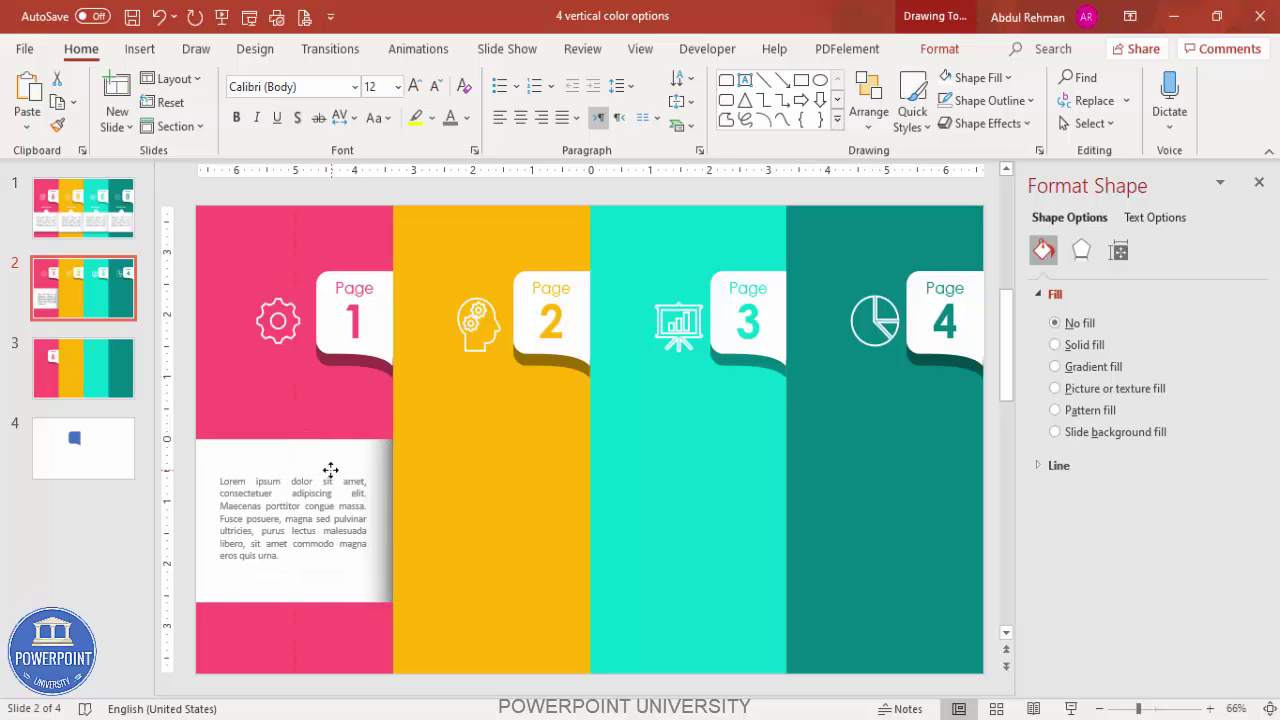
Darken the placeholder paragraph's text to a near-black gray theme shade.
{"action": "left_click", "coordinate": [465, 118]}
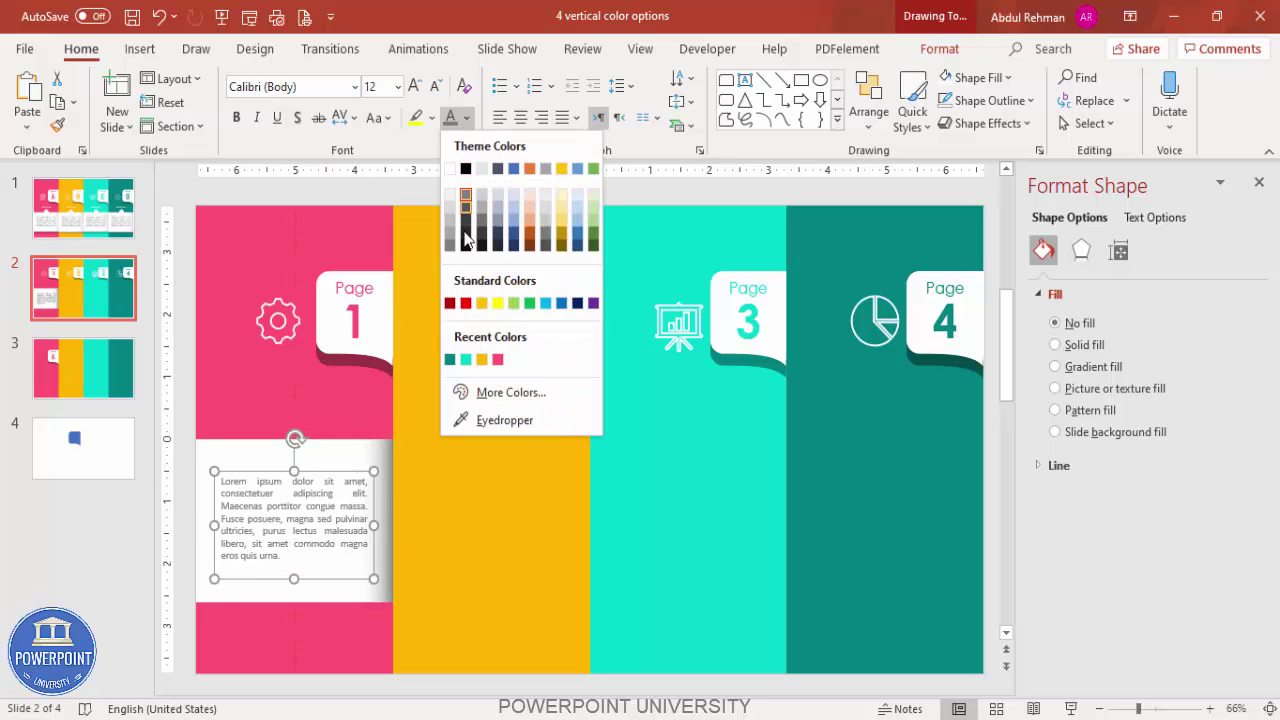
{"action": "left_click", "coordinate": [466, 229]}
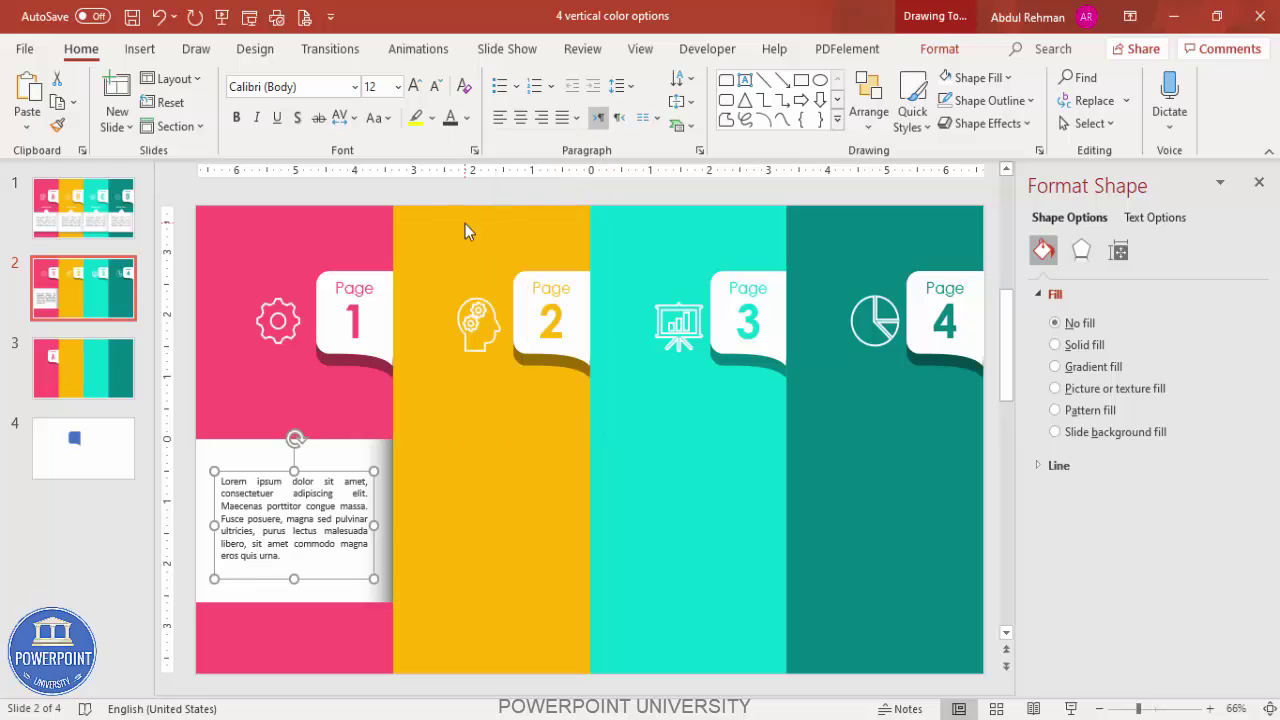
{"action": "left_click", "coordinate": [193, 200]}
Draw a pentagon arrow about 0.68" wide and 0.54" high across the white box's upper edge.
{"action": "left_click", "coordinate": [137, 53]}
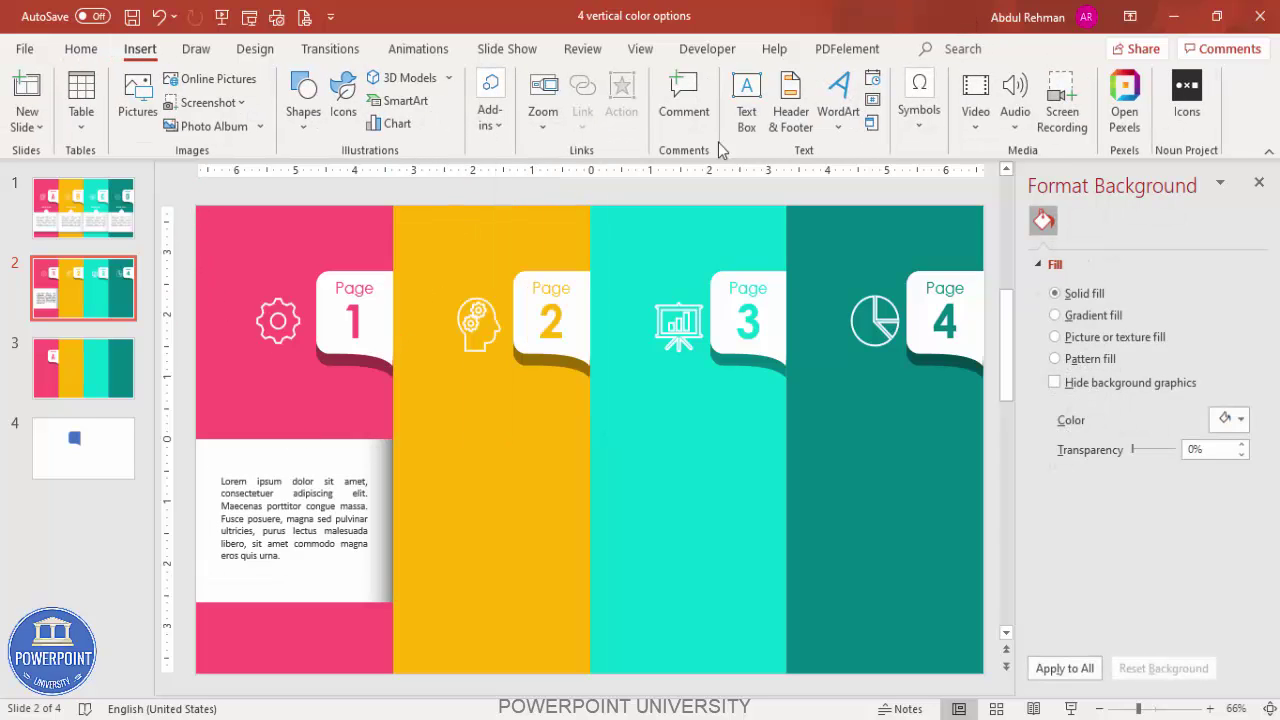
{"action": "left_click", "coordinate": [305, 131]}
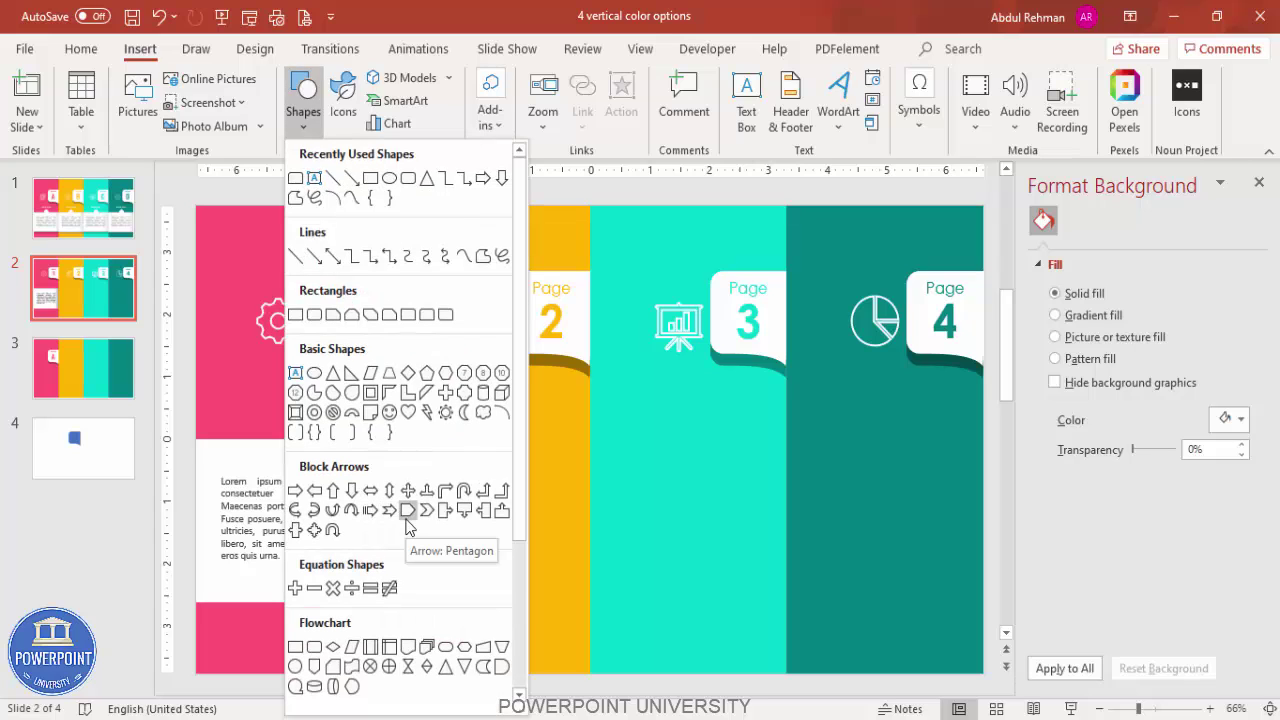
{"action": "left_click", "coordinate": [407, 511]}
{"action": "left_click_drag", "start_coordinate": [273, 415], "coordinate": [309, 450]}
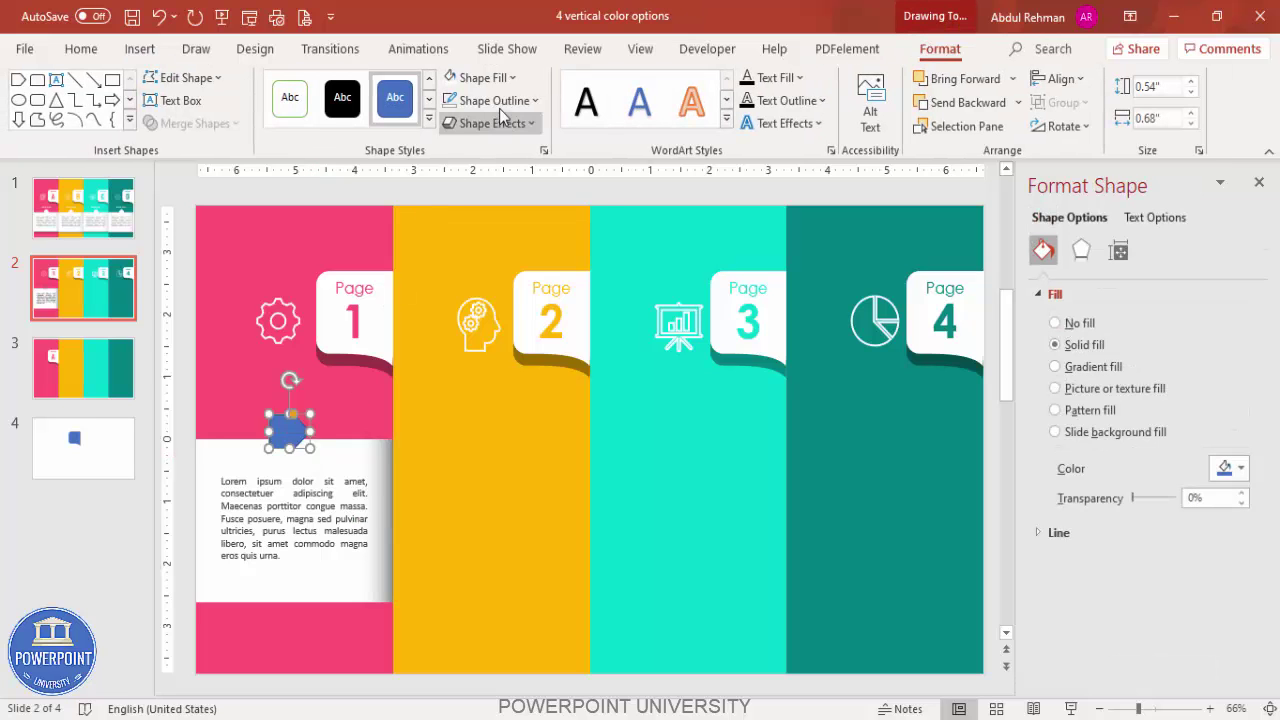
Remove the pentagon arrow's outline and fill it white.
{"action": "left_click", "coordinate": [498, 104]}
{"action": "left_click", "coordinate": [521, 372]}
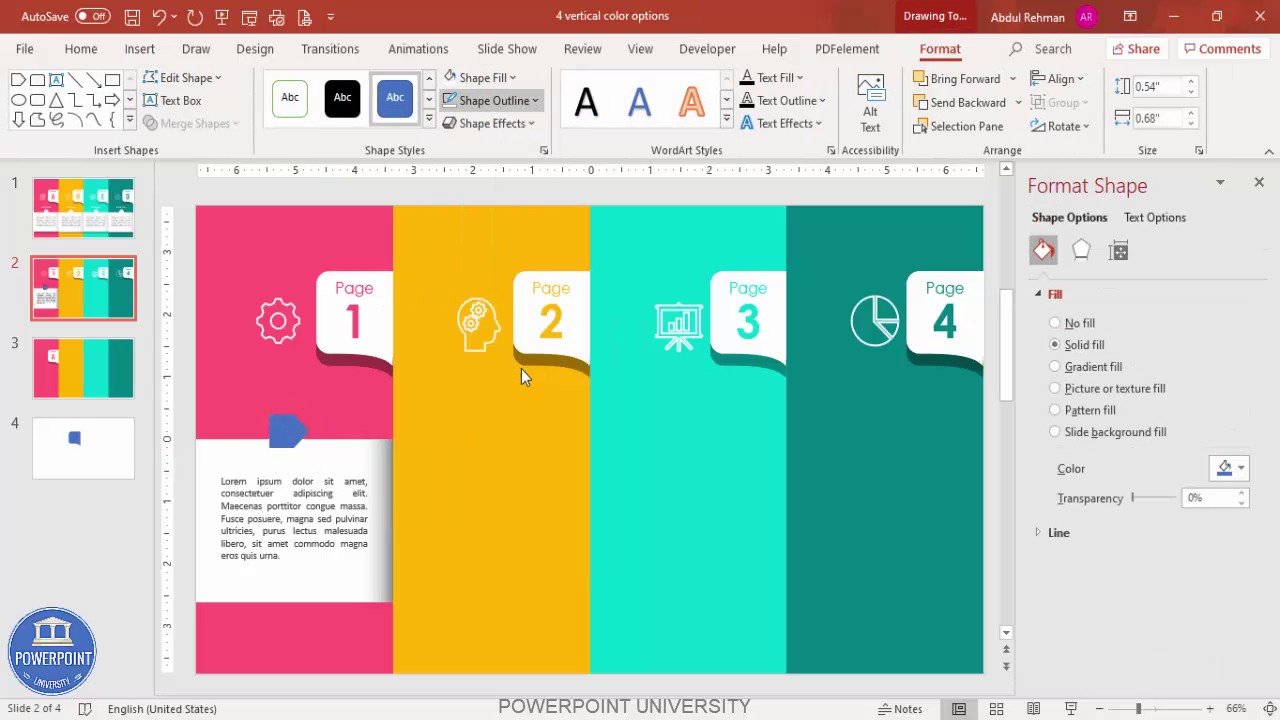
{"action": "left_click", "coordinate": [482, 80]}
{"action": "left_click", "coordinate": [452, 126]}
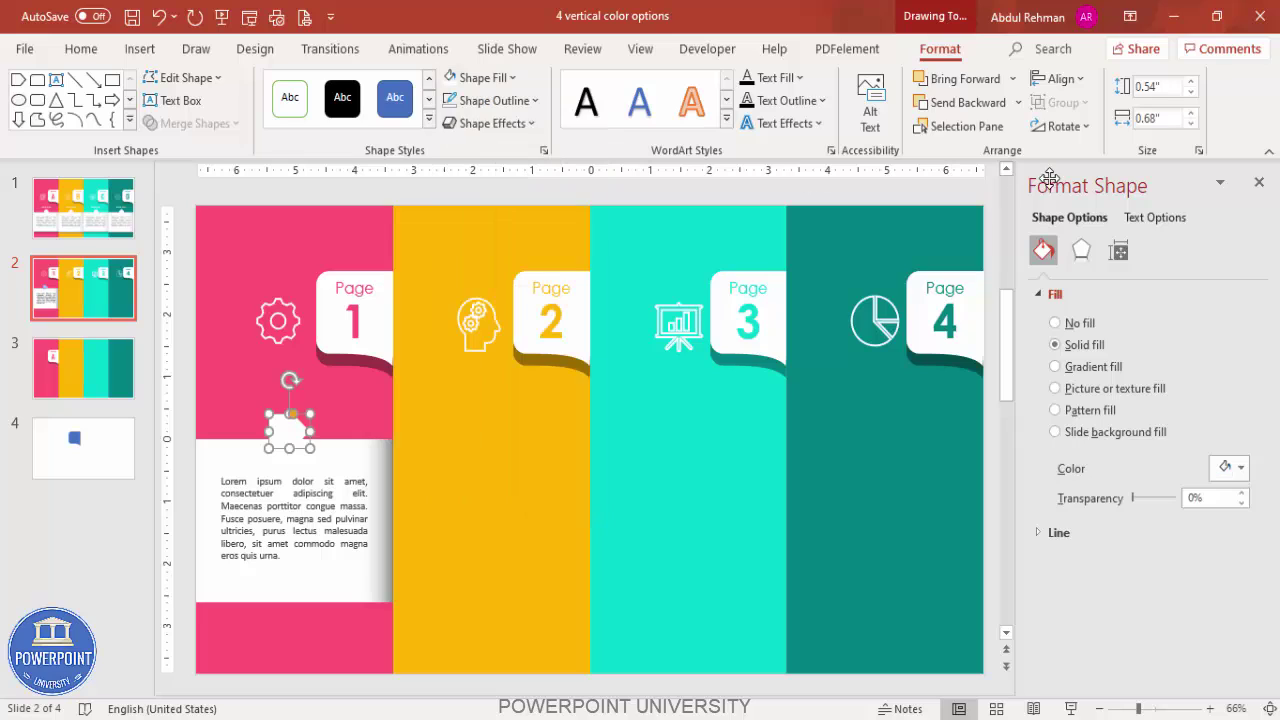
Rotate the pentagon arrow left 90° so it points up and center it horizontally on the pink band.
{"action": "left_click", "coordinate": [1050, 128]}
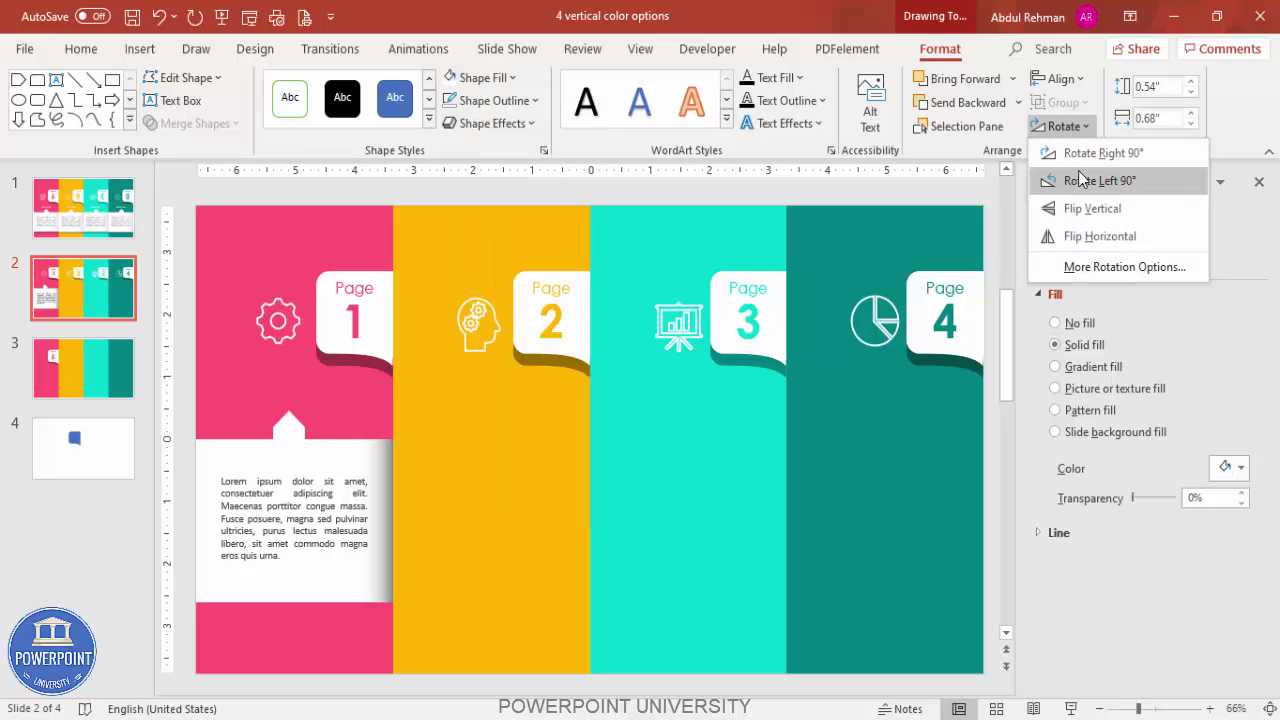
{"action": "left_click", "coordinate": [1093, 181]}
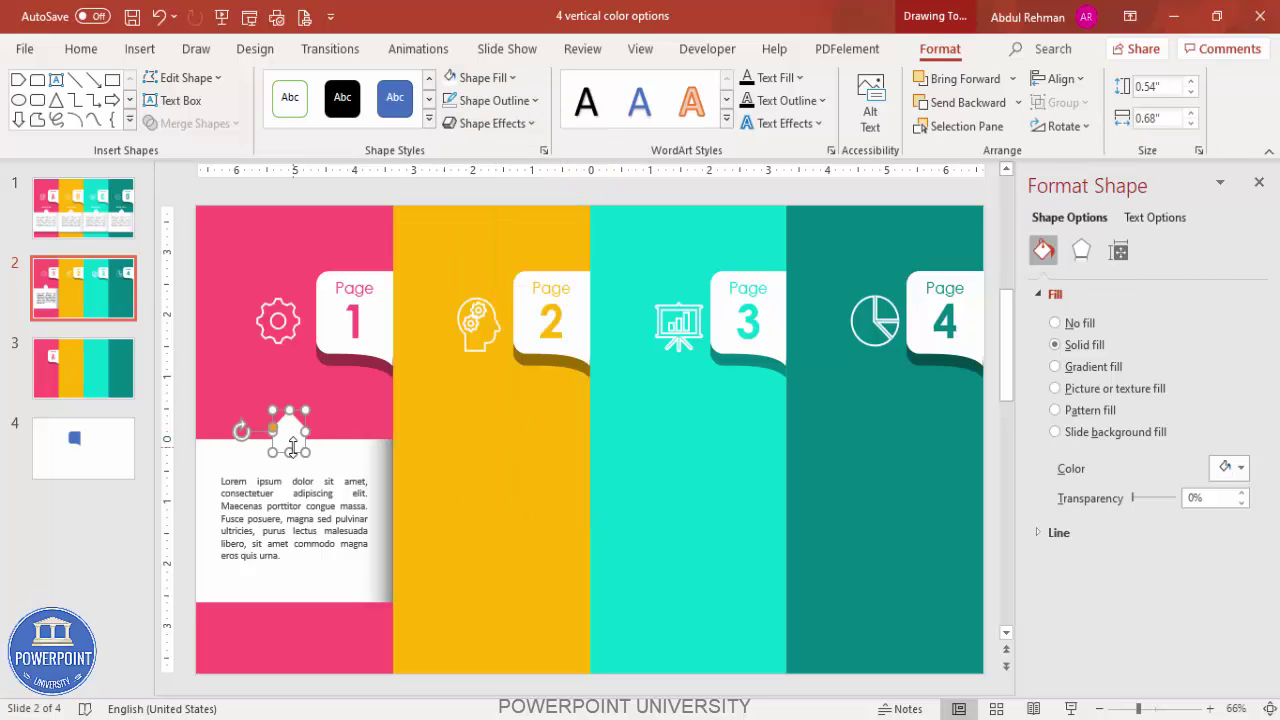
{"action": "left_click_drag", "start_coordinate": [291, 438], "coordinate": [297, 437]}
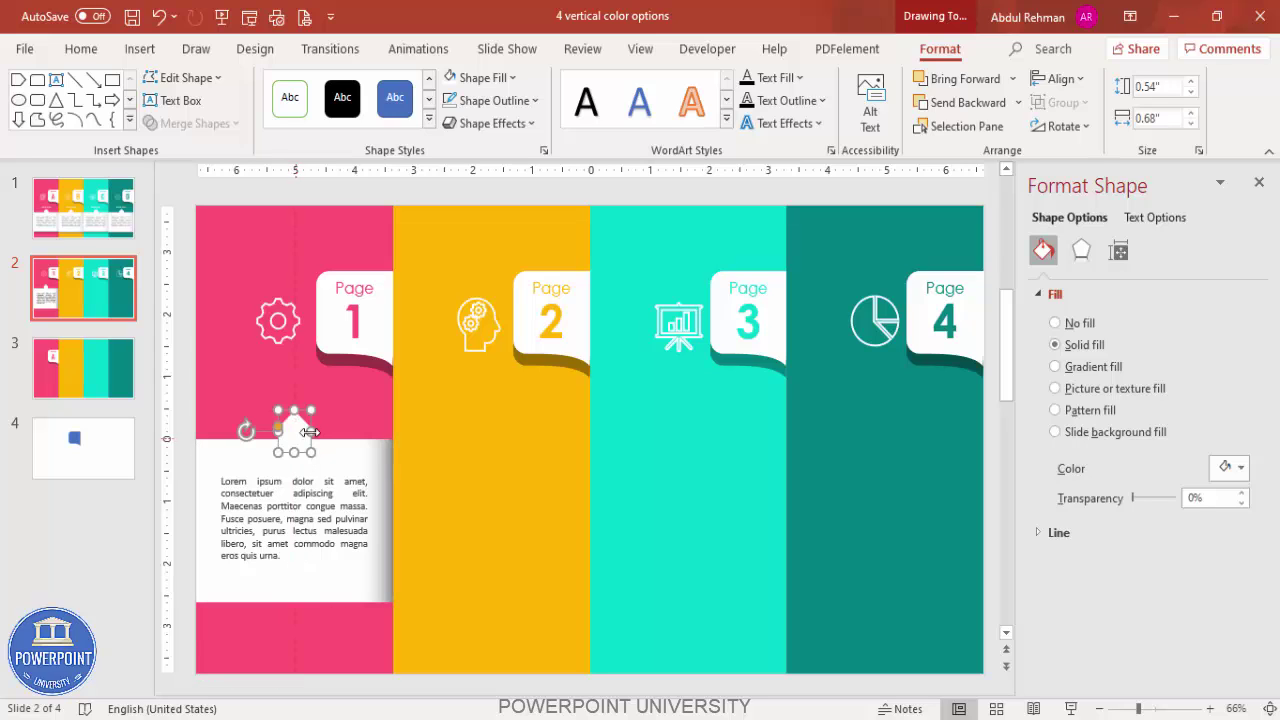
{"action": "left_click", "coordinate": [183, 397]}
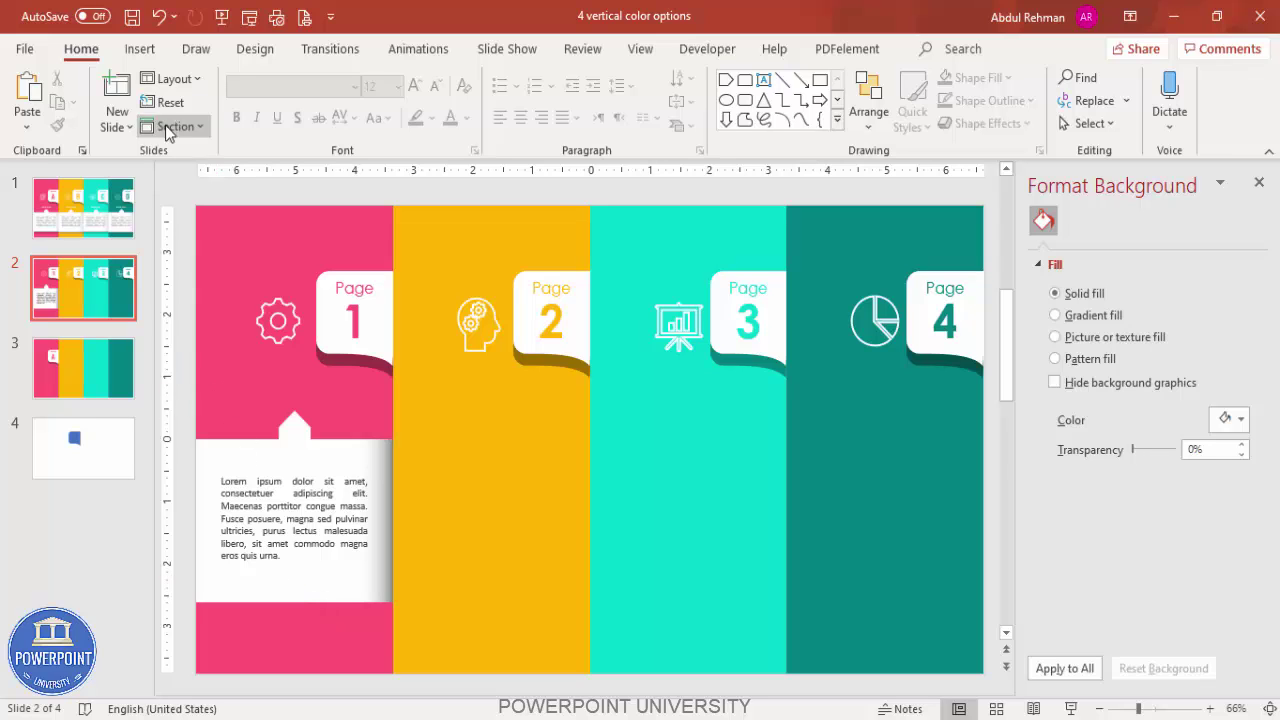
Add a text box reading "YOUR TITLE" between the gear icon and the white pointer on the pink band.
{"action": "left_click", "coordinate": [140, 48]}
{"action": "left_click", "coordinate": [746, 100]}
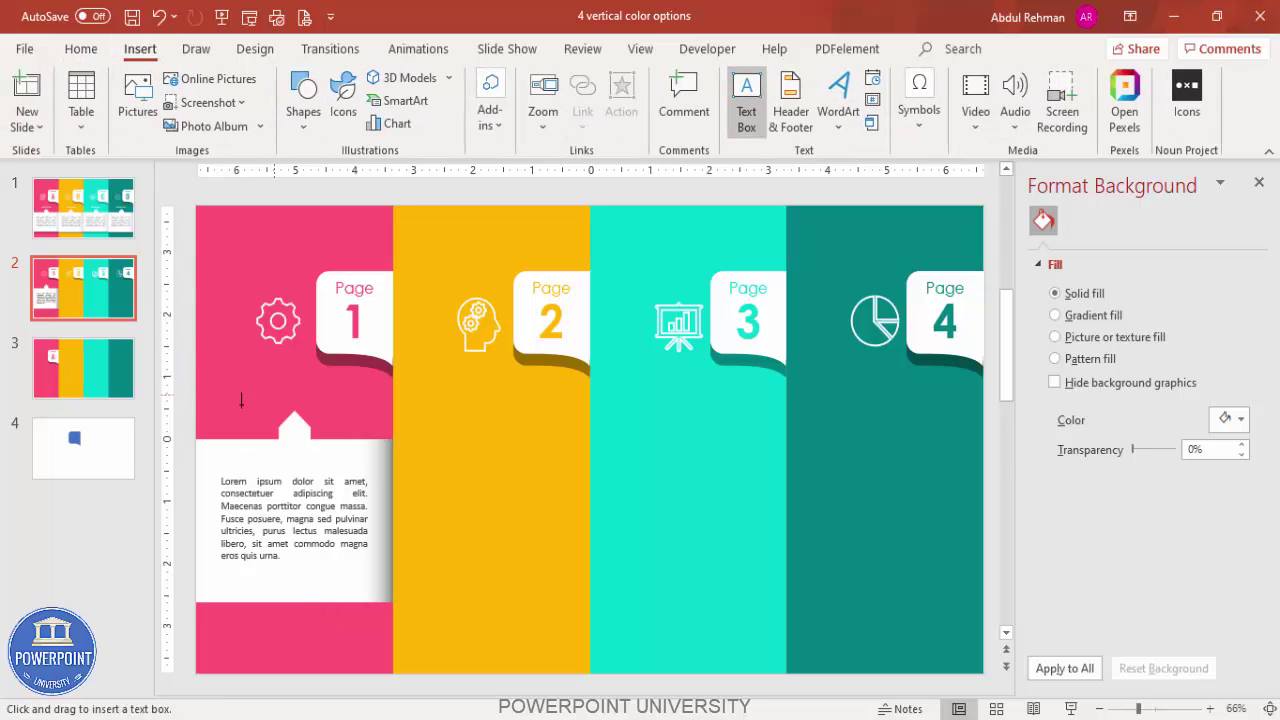
{"action": "left_click_drag", "start_coordinate": [230, 365], "coordinate": [393, 398]}
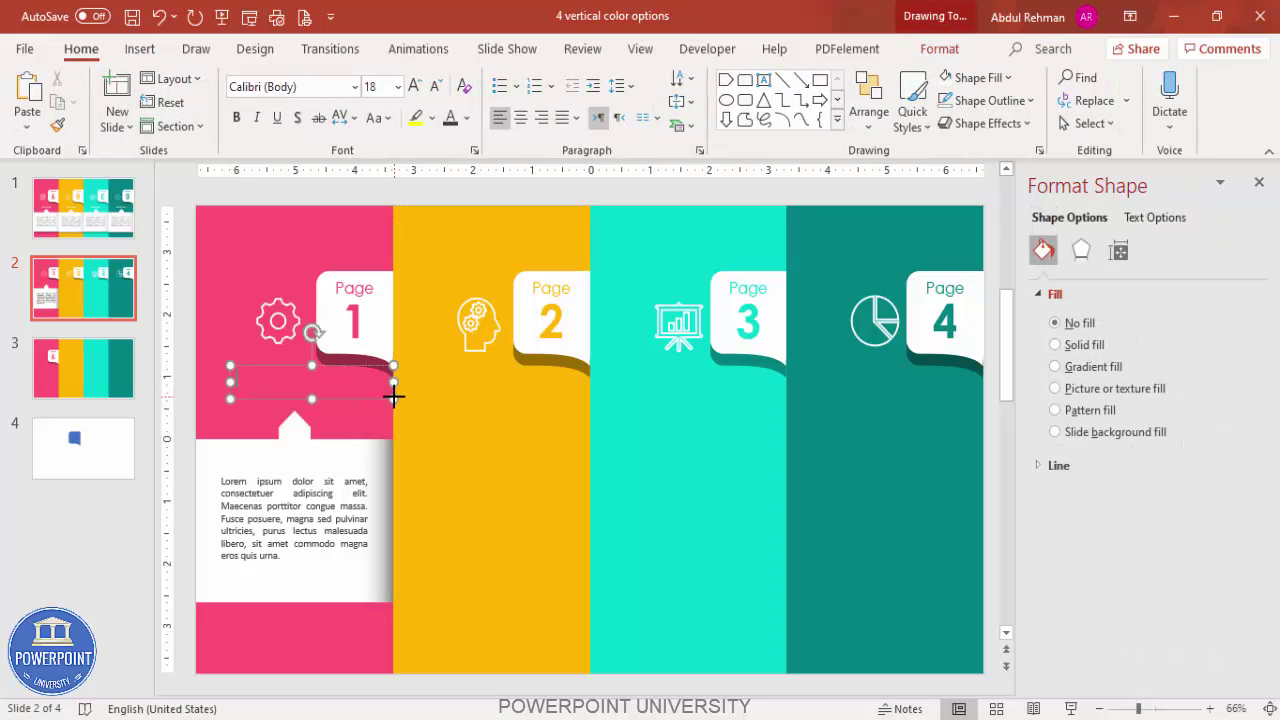
{"action": "type", "text": "YOUR TITLE"}
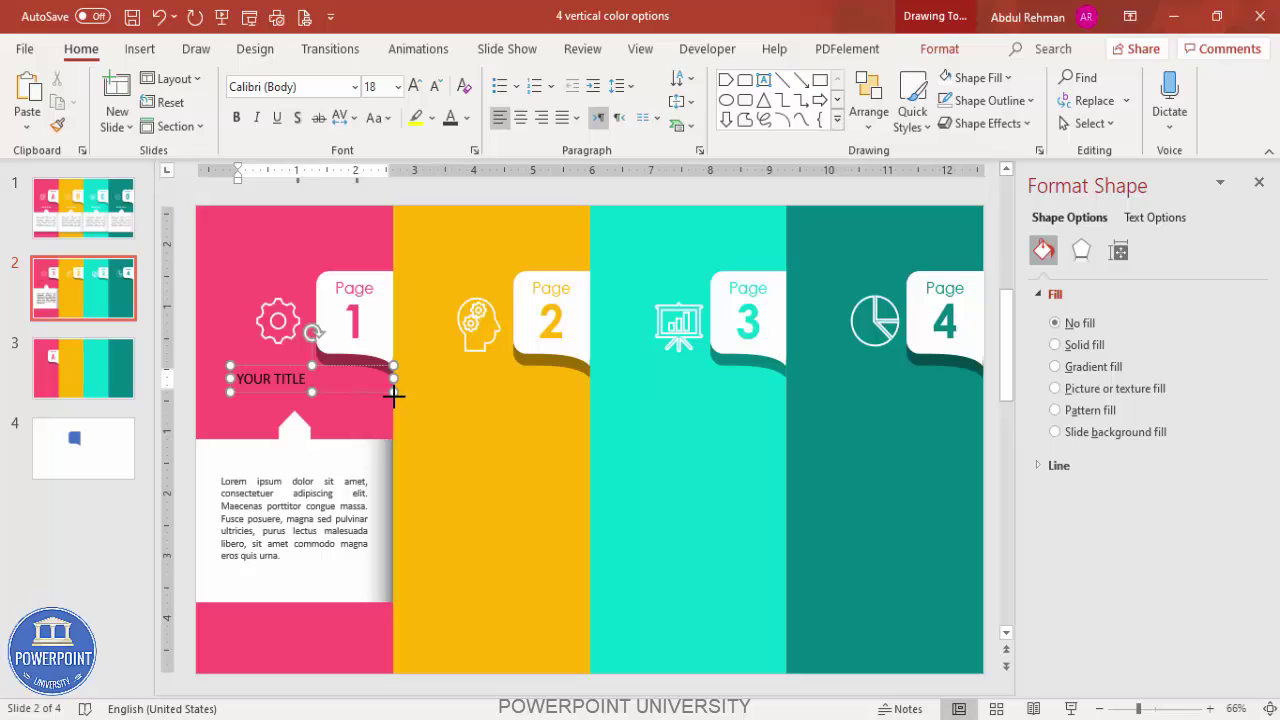
Center the "YOUR TITLE" text in its box and make it white and bold.
{"action": "left_click", "coordinate": [342, 364]}
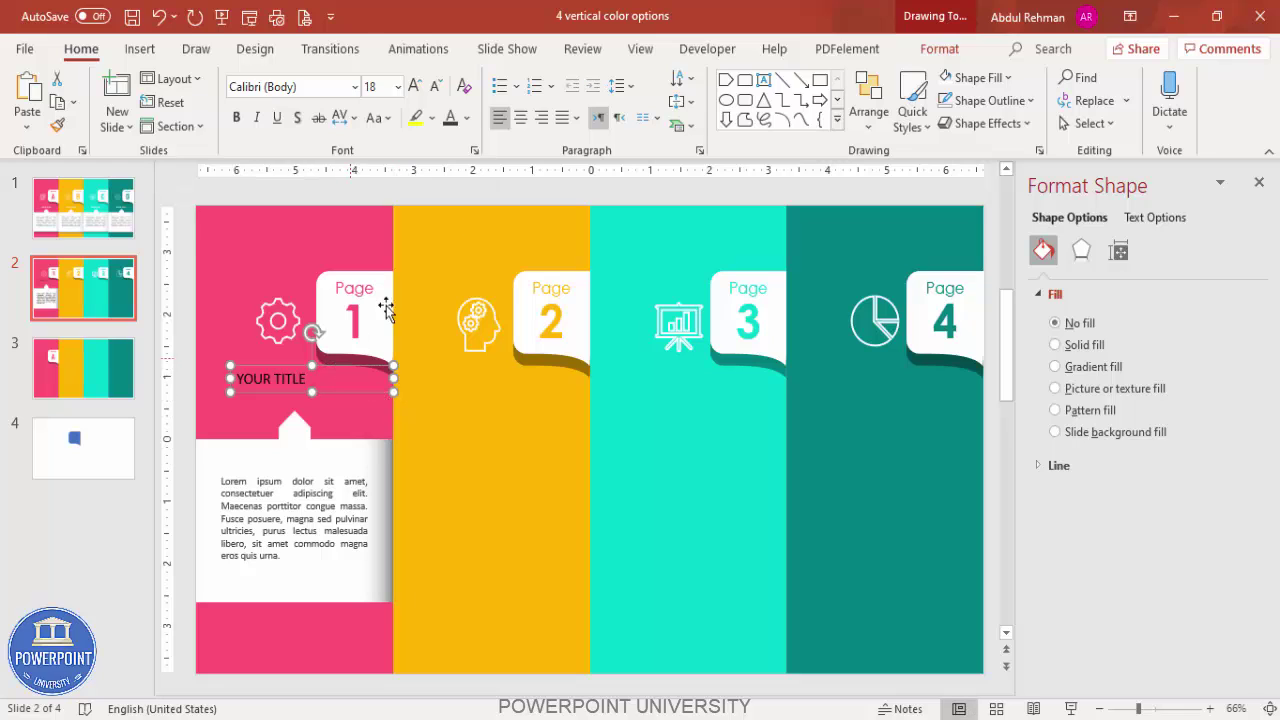
{"action": "left_click", "coordinate": [520, 117]}
{"action": "left_click", "coordinate": [465, 119]}
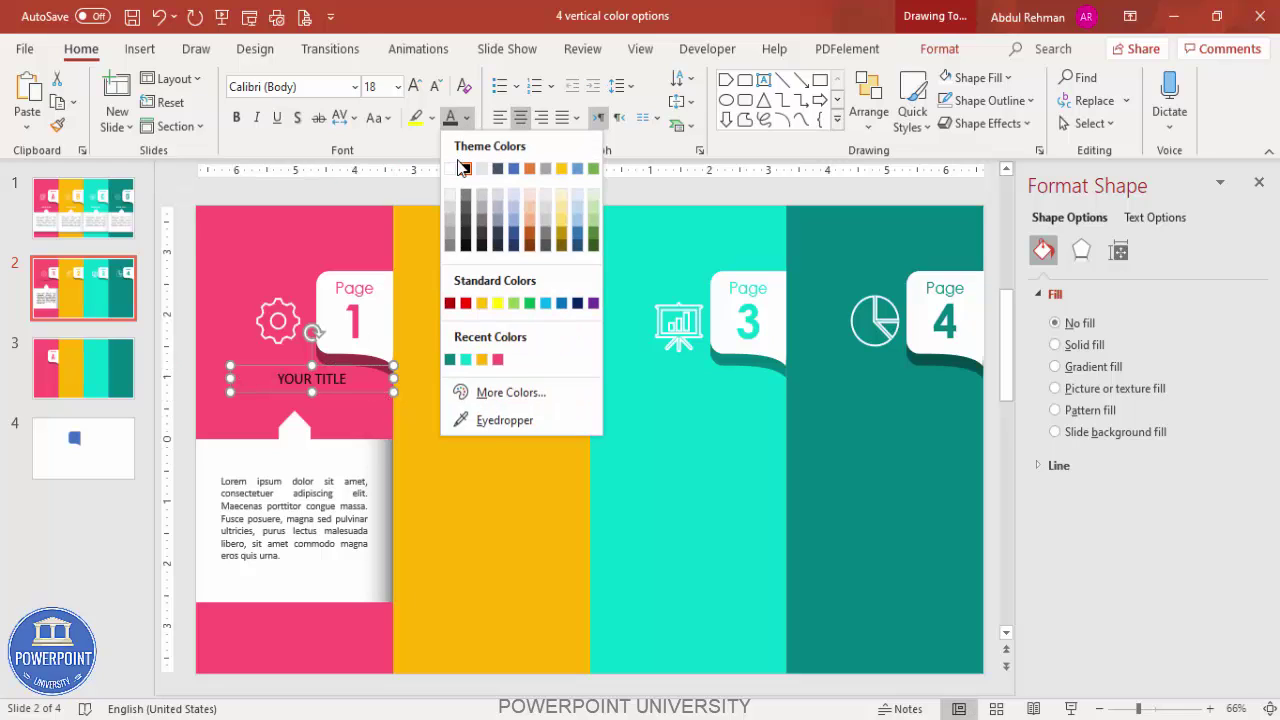
{"action": "left_click", "coordinate": [451, 164]}
{"action": "left_click", "coordinate": [236, 118]}
Set the title's font to Century Gothic at 28 pt and move its box directly above the white pointer on the pink band.
{"action": "left_click", "coordinate": [300, 87]}
{"action": "type", "text": "Ce"}
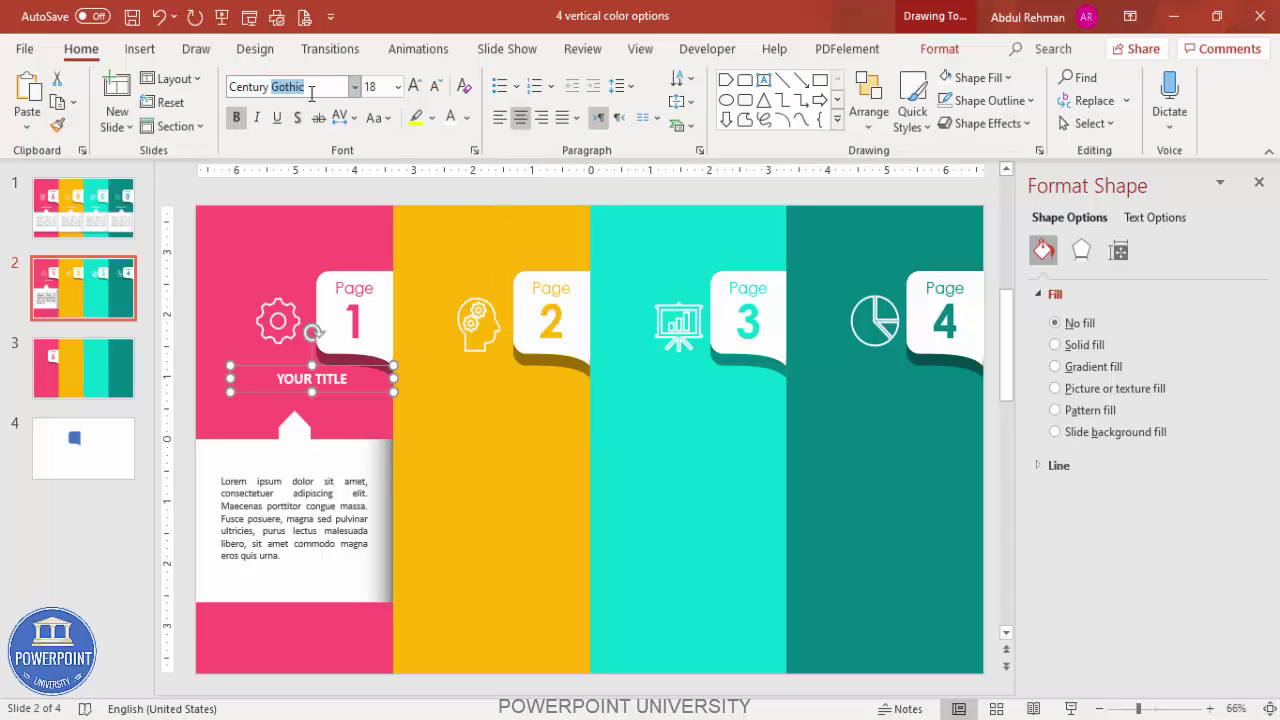
{"action": "type", "text": "ntury"}
{"action": "key", "text": "Return"}
{"action": "left_click", "coordinate": [414, 86]}
{"action": "left_click", "coordinate": [414, 86]}
{"action": "left_click", "coordinate": [414, 86]}
{"action": "left_click_drag", "start_coordinate": [361, 369], "coordinate": [340, 374]}
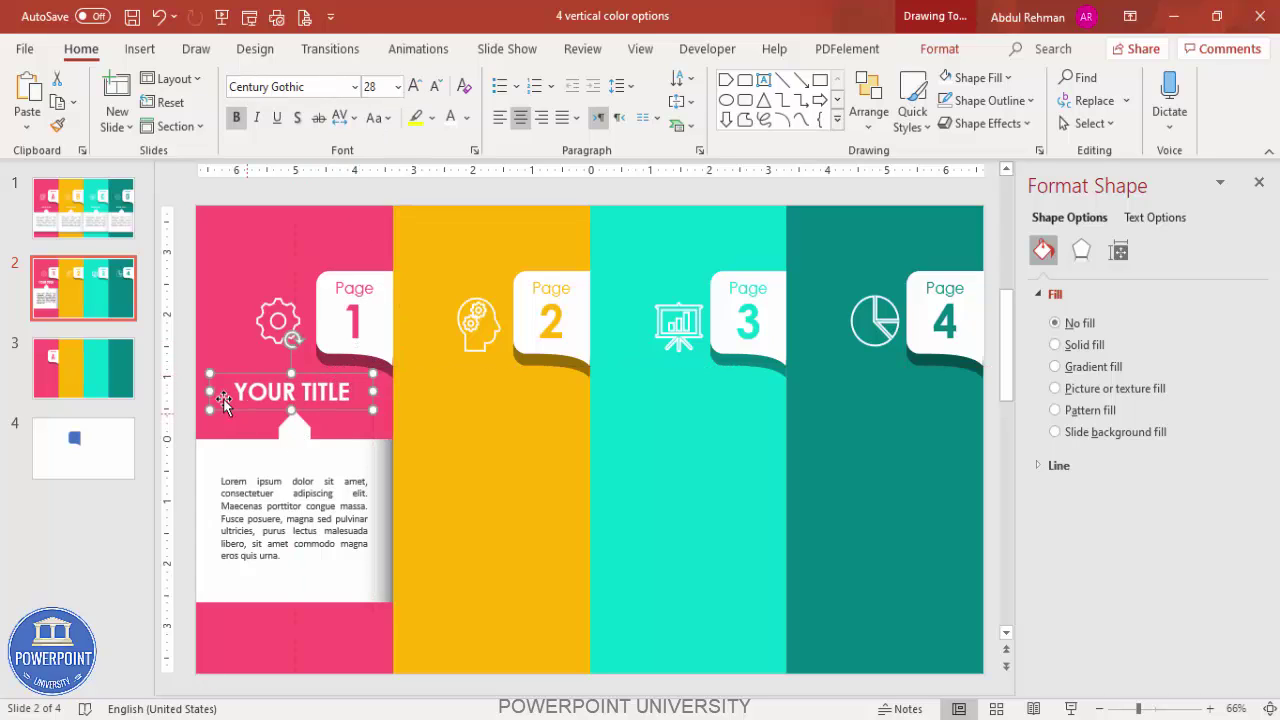
Select the pink band's title, pointer and white text box together and nudge them down slightly.
{"action": "left_click", "coordinate": [185, 363]}
{"action": "left_click_drag", "start_coordinate": [188, 350], "coordinate": [424, 666]}
{"action": "key", "text": "Down"}
{"action": "key", "text": "Down"}
{"action": "key", "text": "Down"}
{"action": "key", "text": "Down"}
{"action": "key", "text": "Down"}
{"action": "key", "text": "Down"}
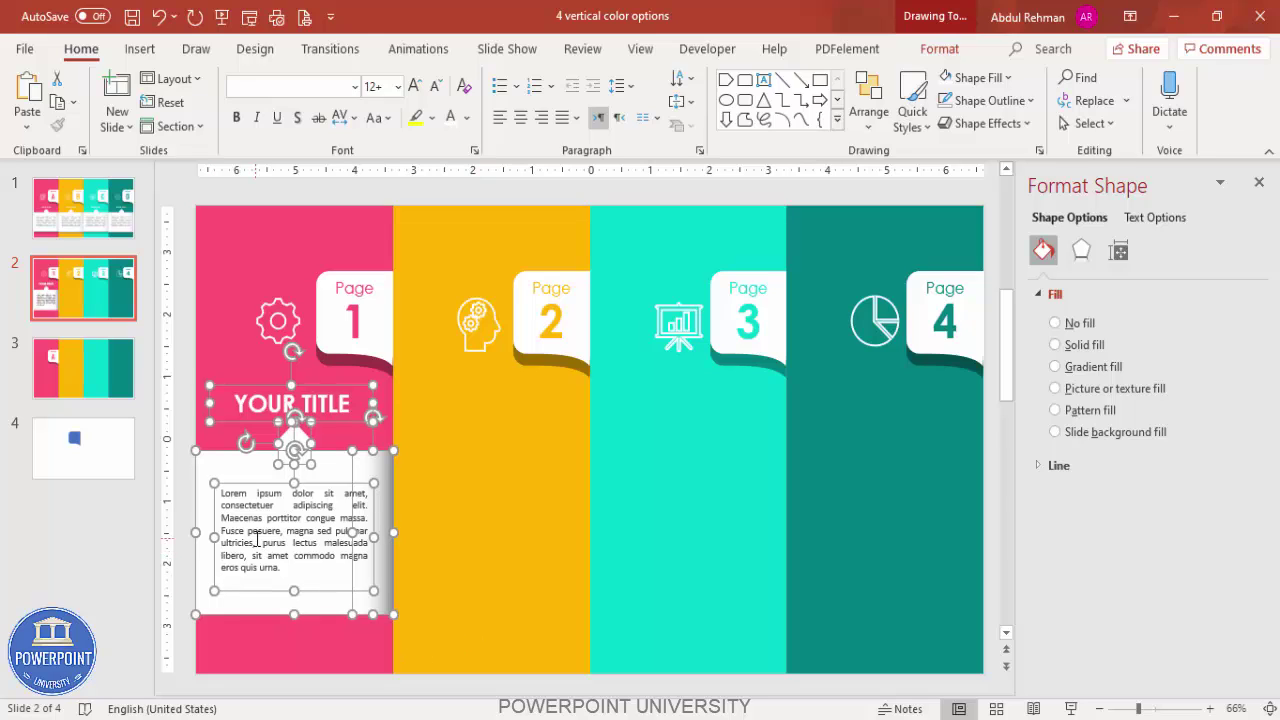
Group the title, pointer and white text box, and place copies in matching positions on the yellow, turquoise and dark teal bands.
{"action": "key", "text": "ctrl+g"}
{"action": "key", "text": "ctrl+d"}
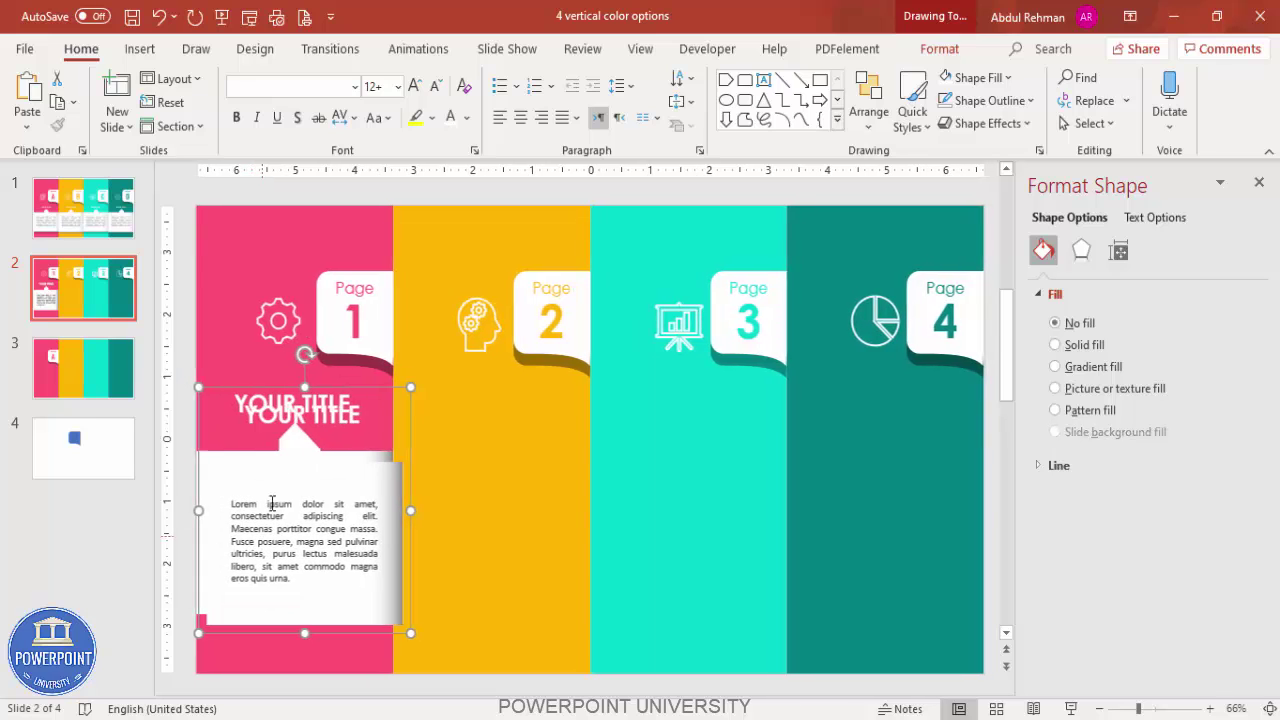
{"action": "left_click_drag", "start_coordinate": [343, 477], "coordinate": [541, 464]}
{"action": "key", "text": "ctrl+Right"}
{"action": "key", "text": "ctrl+Right"}
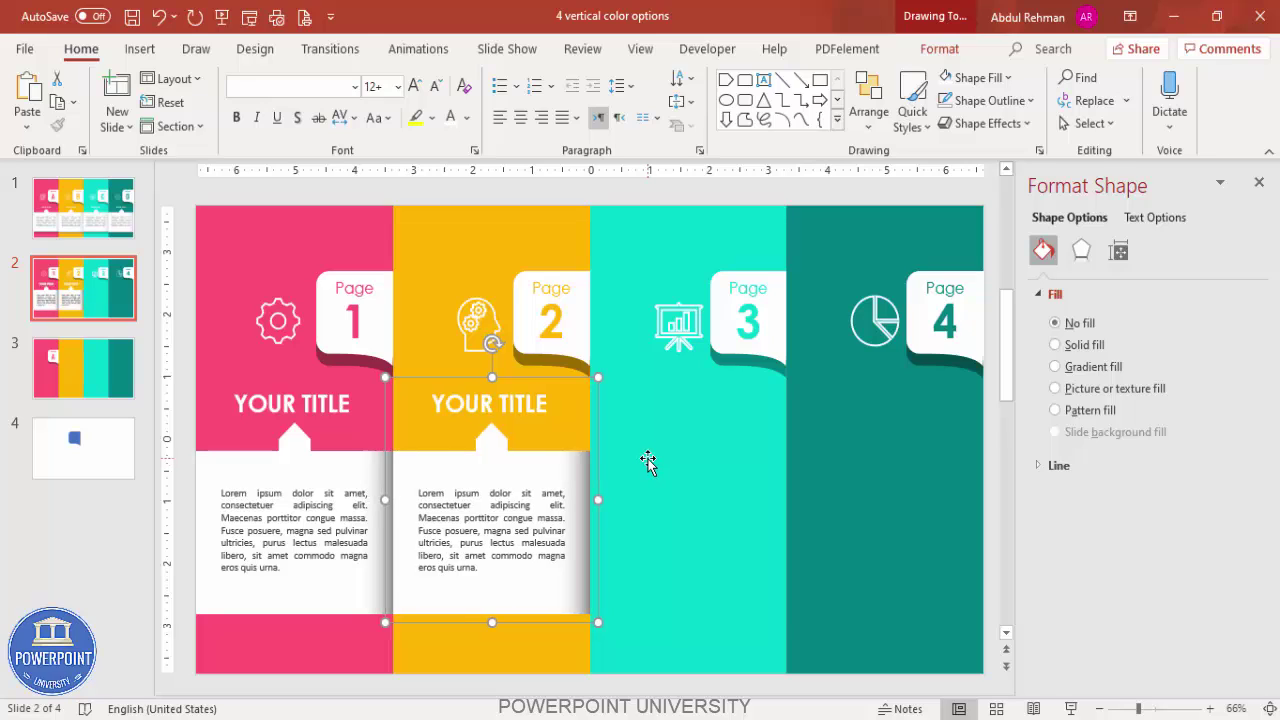
{"action": "key", "text": "ctrl+d"}
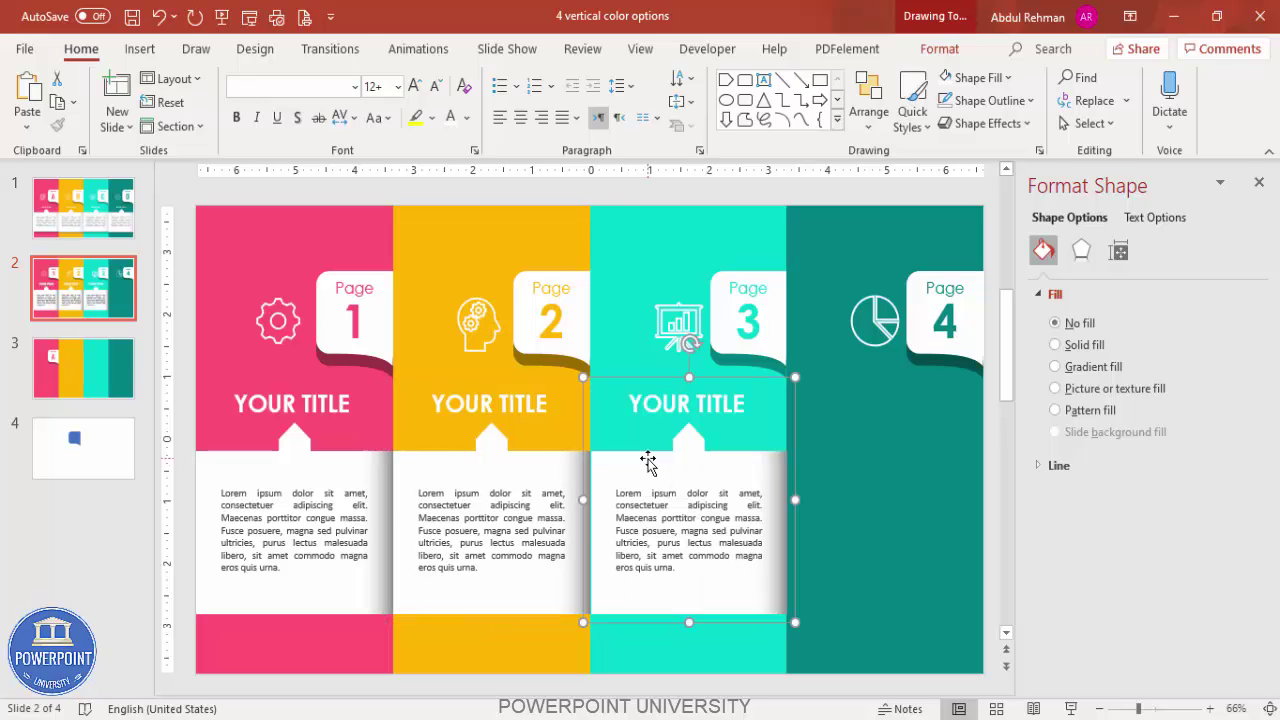
{"action": "key", "text": "ctrl+d"}
Select all four title and text box groups and align them with each other in a level row.
{"action": "left_click", "coordinate": [648, 494], "text": "shift"}
{"action": "left_click", "coordinate": [377, 492], "text": "shift"}
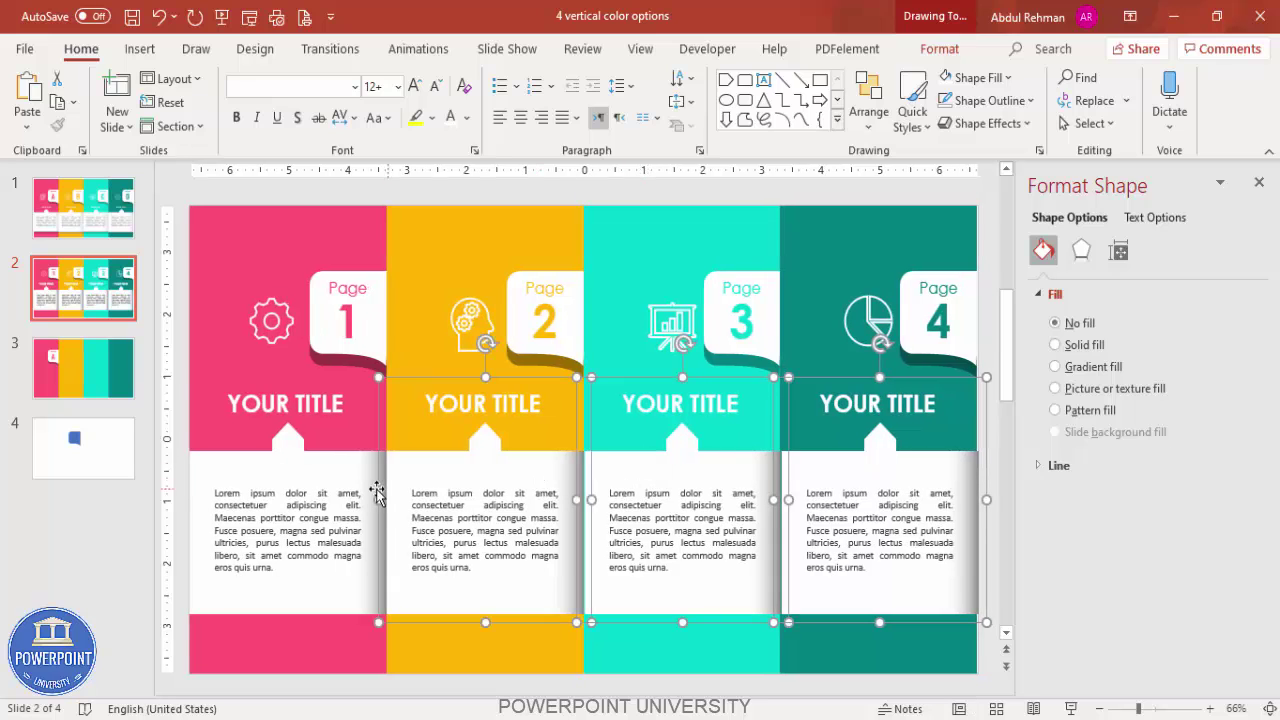
{"action": "left_click", "coordinate": [379, 472], "text": "shift"}
{"action": "left_click", "coordinate": [945, 50]}
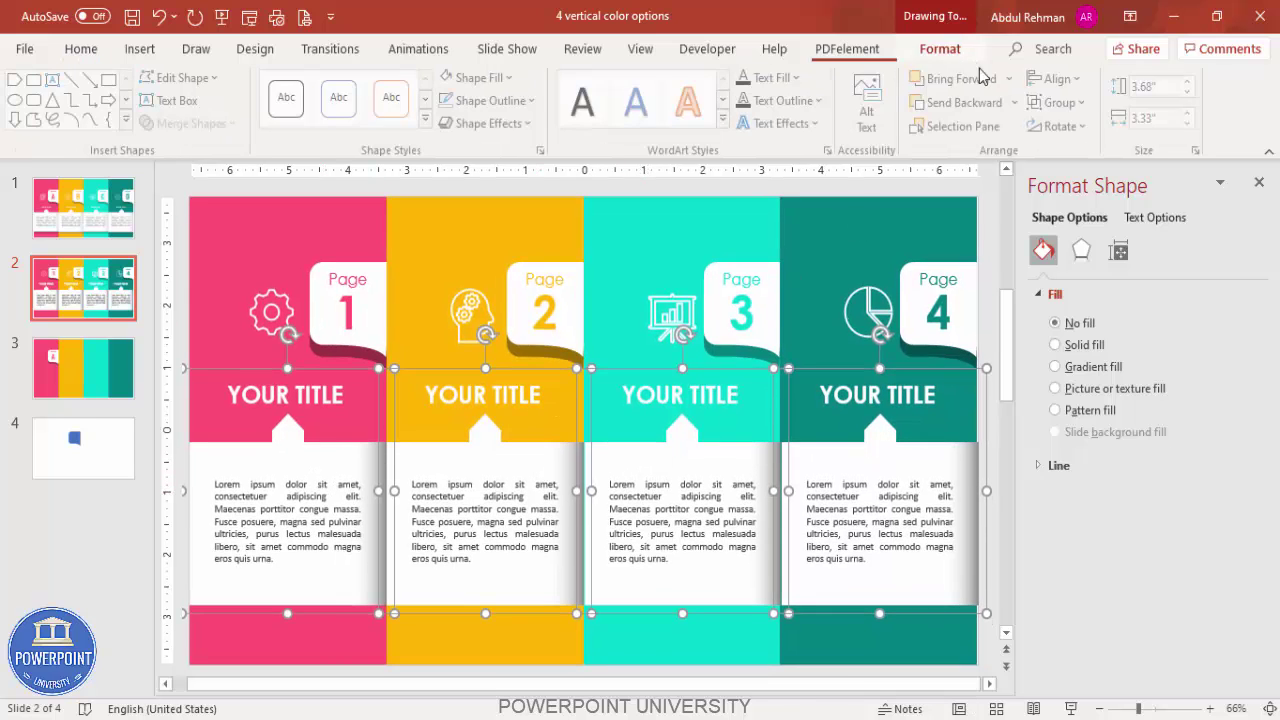
{"action": "left_click", "coordinate": [1054, 78]}
{"action": "left_click", "coordinate": [1062, 189]}
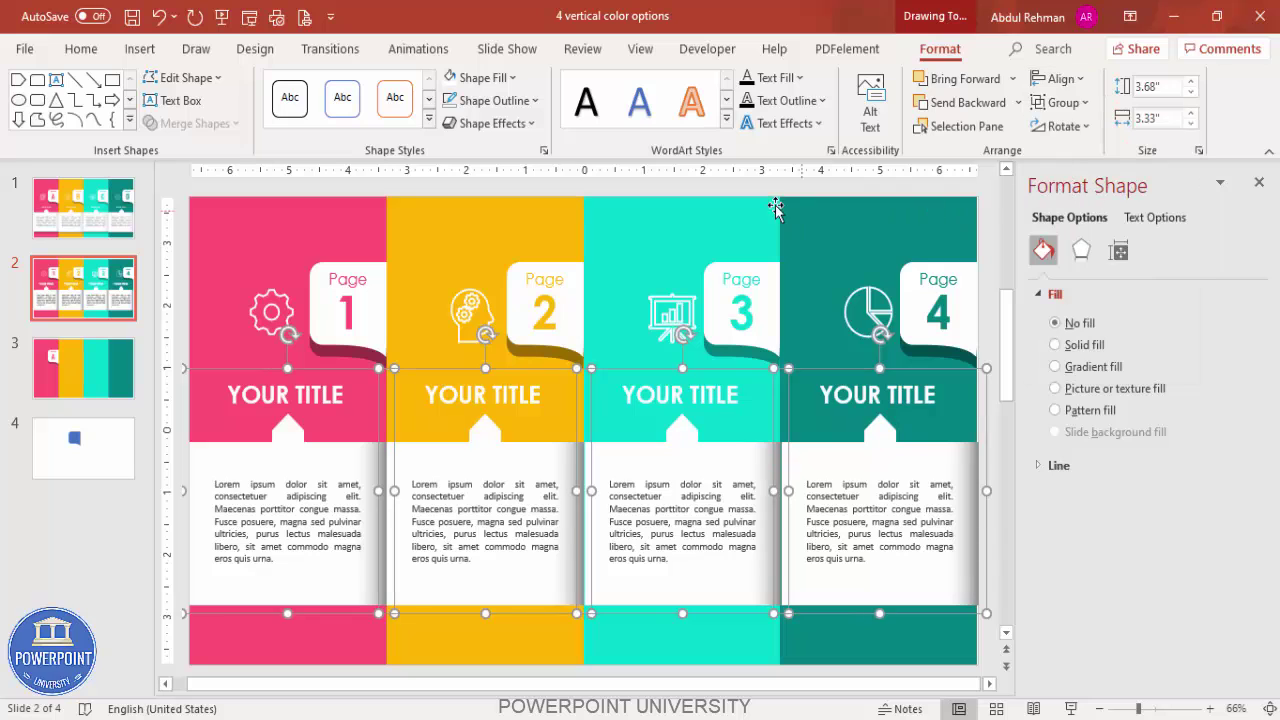
{"action": "left_click", "coordinate": [223, 651]}
{"action": "left_click", "coordinate": [190, 398]}
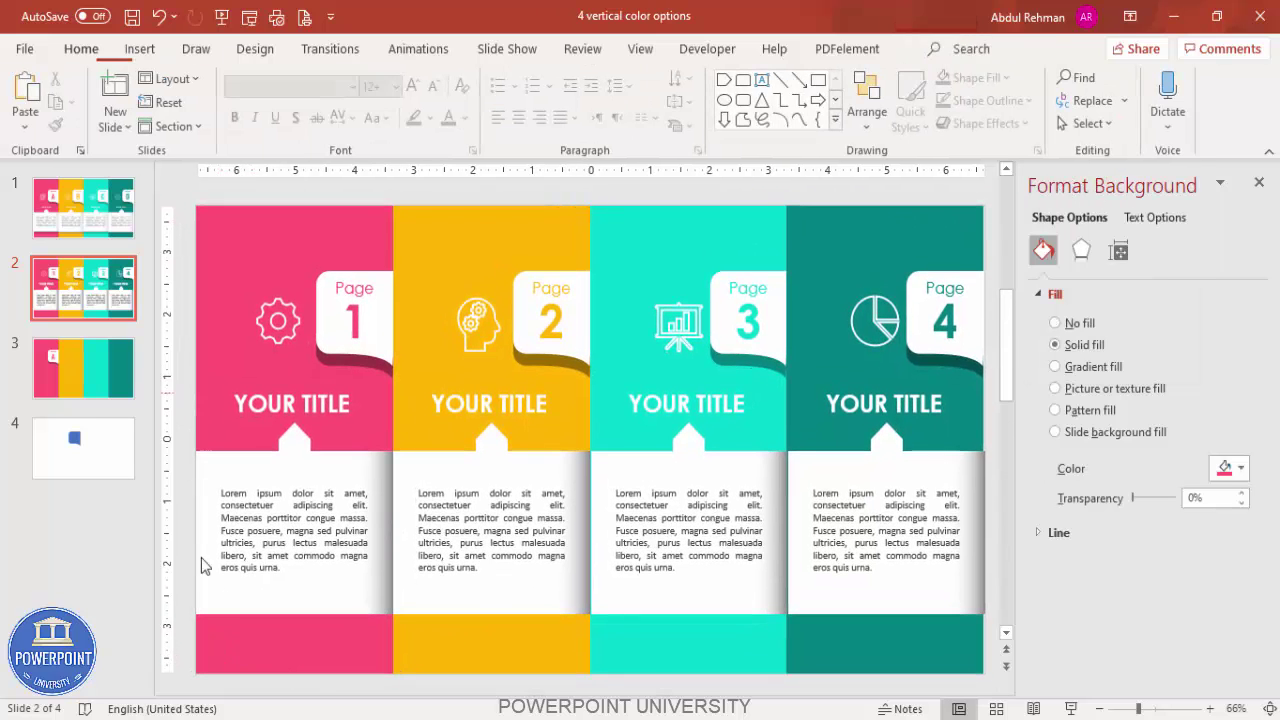
Draw a thin rectangle about 13.19" wide and 0.17" high across all four bands, directly below the white boxes.
{"action": "left_click", "coordinate": [140, 48]}
{"action": "left_click", "coordinate": [304, 128]}
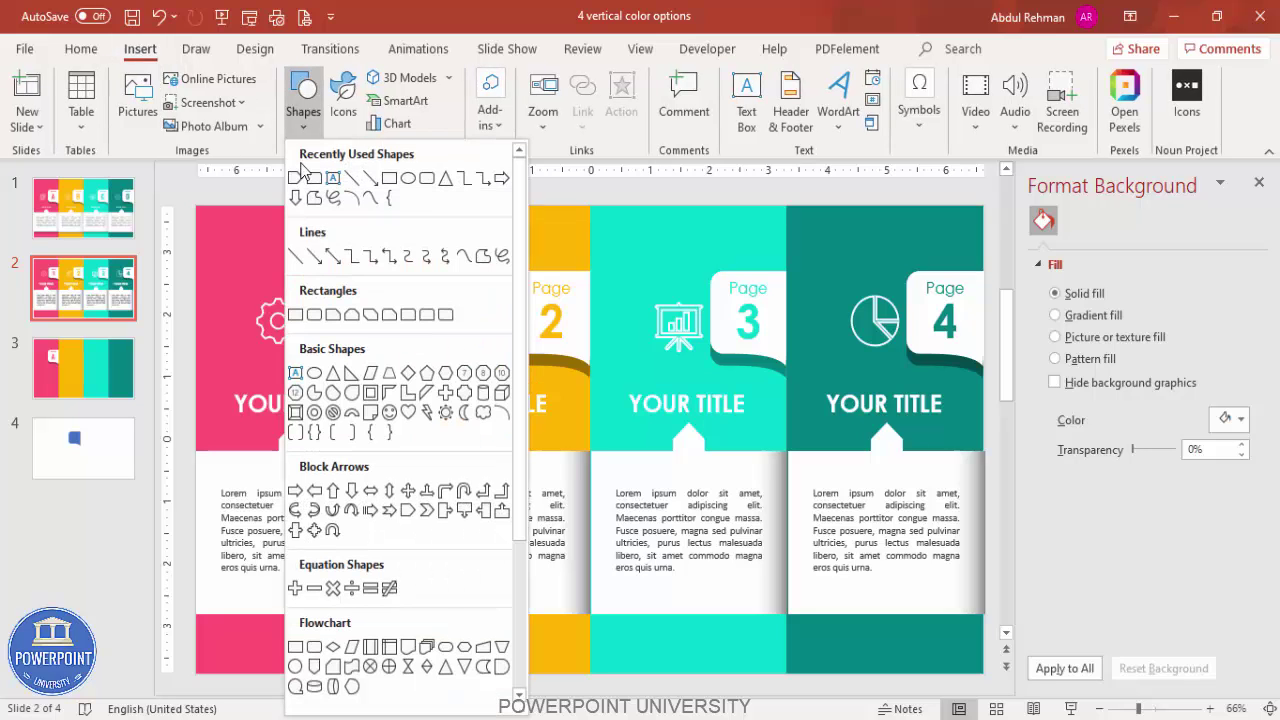
{"action": "left_click", "coordinate": [300, 315]}
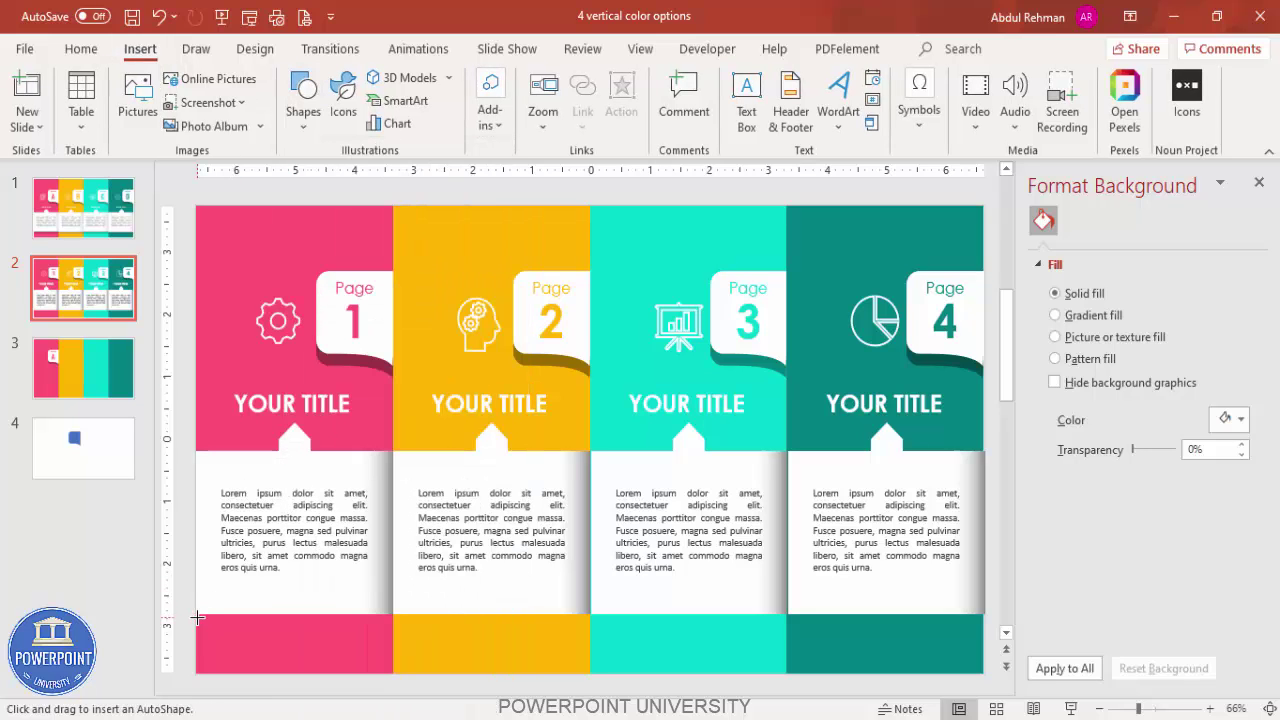
{"action": "left_click_drag", "start_coordinate": [197, 611], "coordinate": [977, 626]}
Remove the thin rectangle's outline and fill it black with 66% transparency as a shadow strip.
{"action": "left_click", "coordinate": [521, 99]}
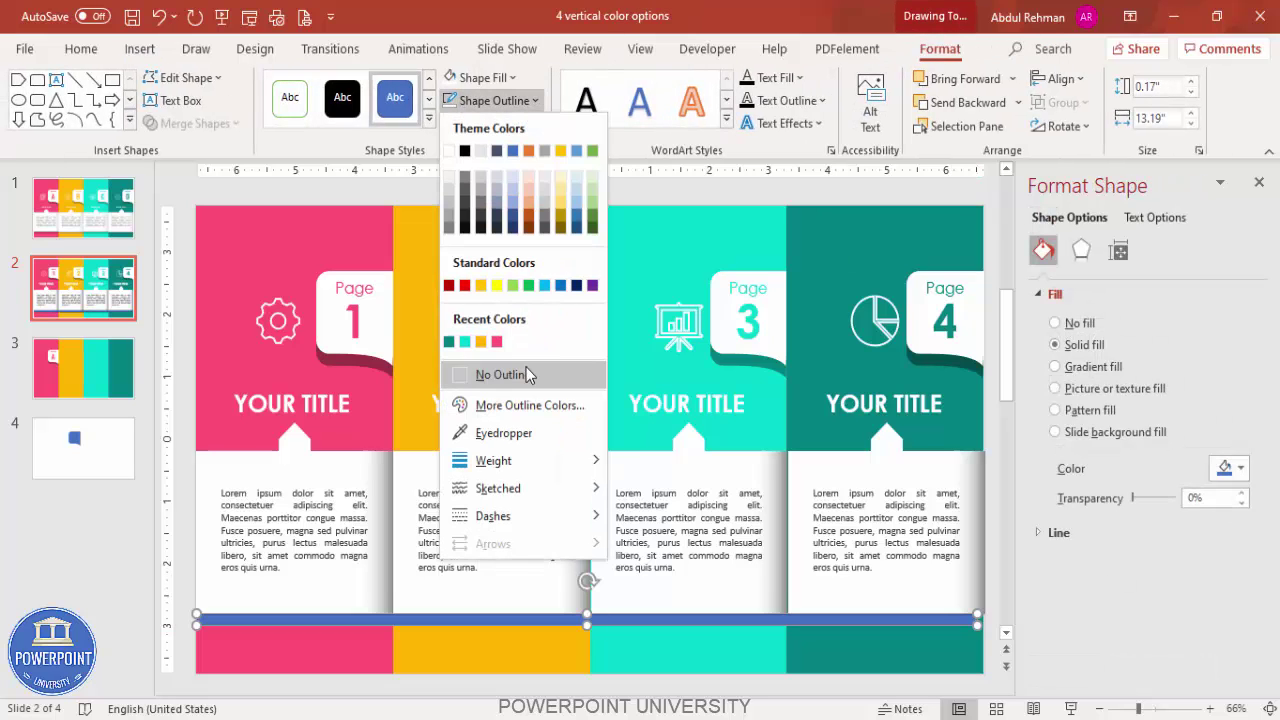
{"action": "left_click", "coordinate": [526, 374]}
{"action": "left_click", "coordinate": [482, 78]}
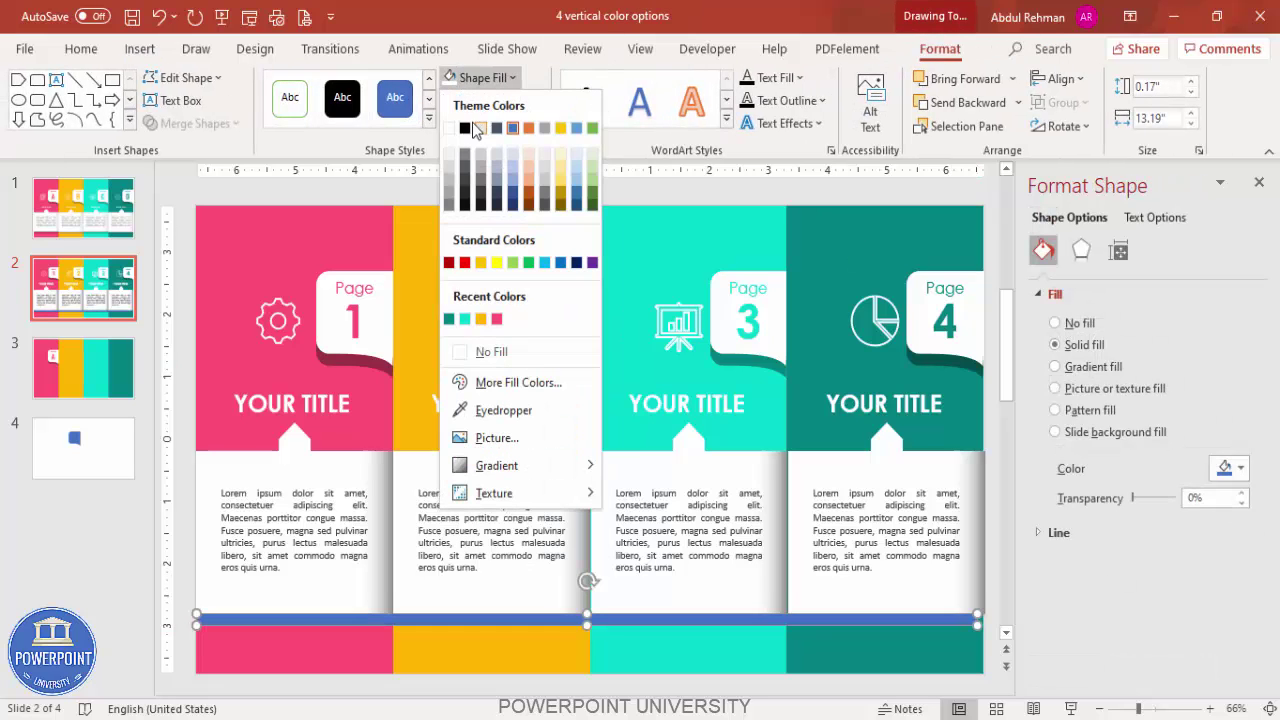
{"action": "left_click", "coordinate": [465, 127]}
{"action": "left_click_drag", "start_coordinate": [1129, 502], "coordinate": [1157, 502]}
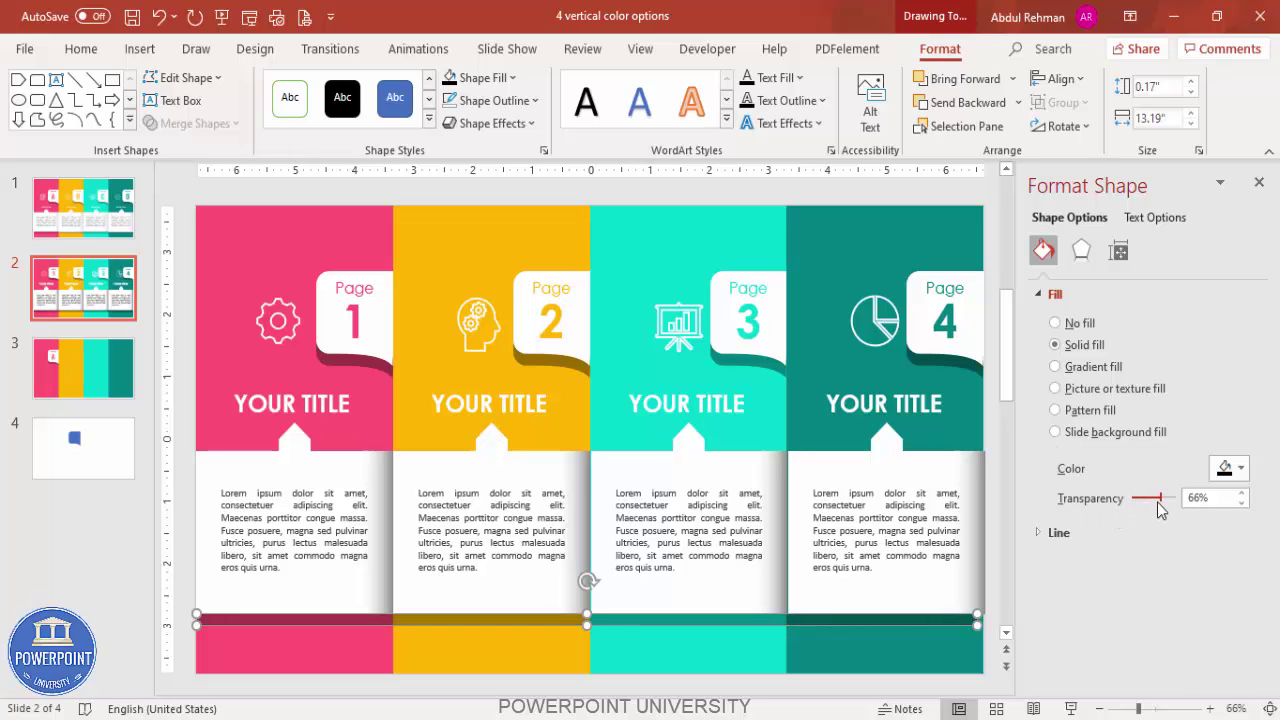
{"action": "left_click", "coordinate": [852, 189]}
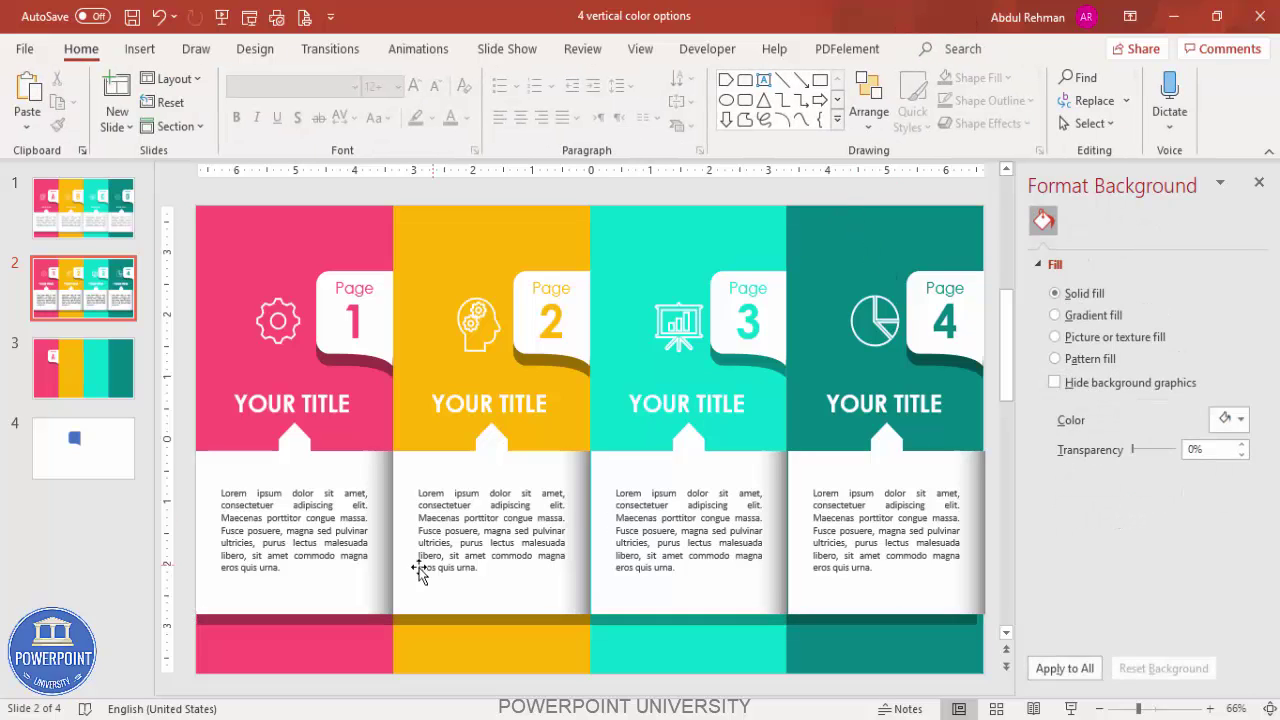